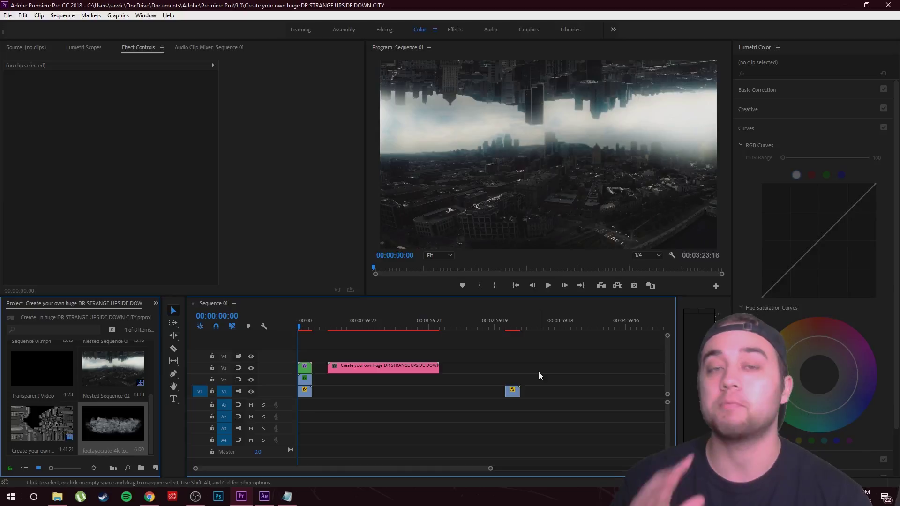
# Examine the finished upside-down city composite, the pink 3D city render and the original skyline clip along the timeline
pyautogui.click(303, 325)
pyautogui.hotkey('shift', 'Left')
pyautogui.hotkey('shift', 'Left')
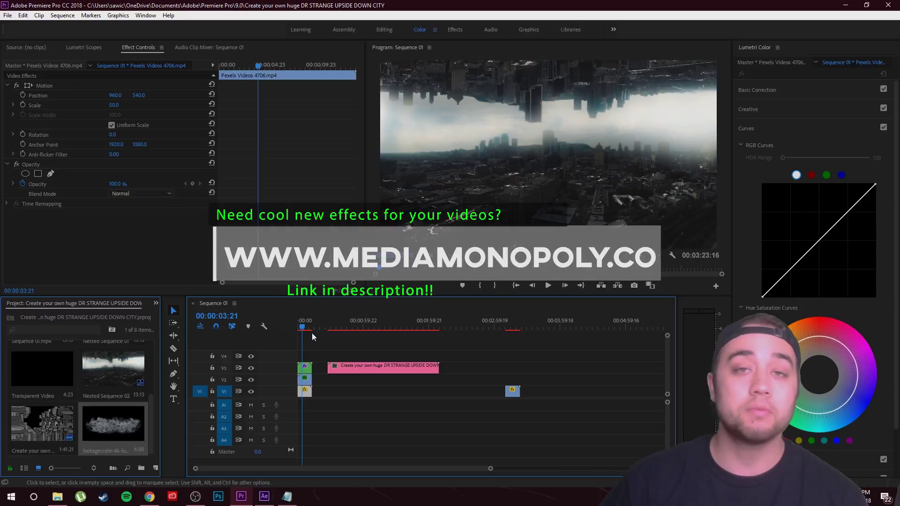
pyautogui.moveTo(305, 332); pyautogui.dragTo(331, 344)
pyautogui.click(378, 356)
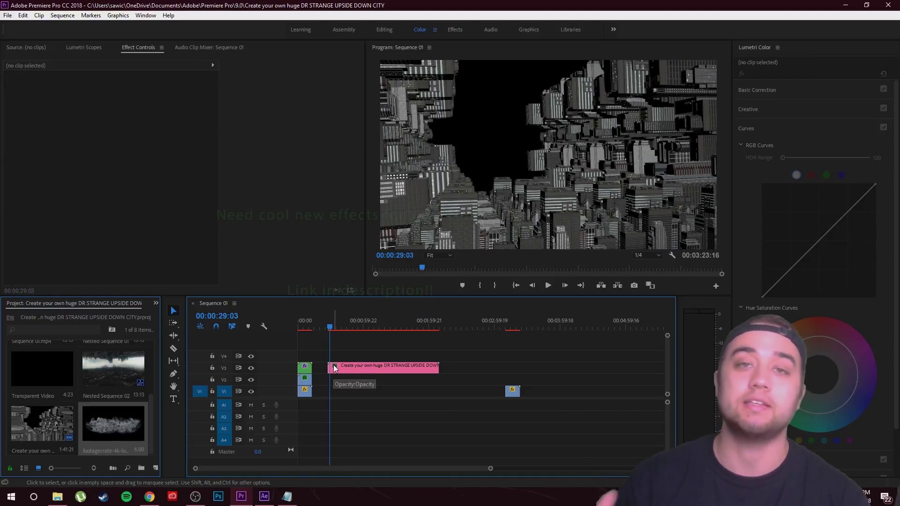
pyautogui.moveTo(329, 339); pyautogui.dragTo(330, 341)
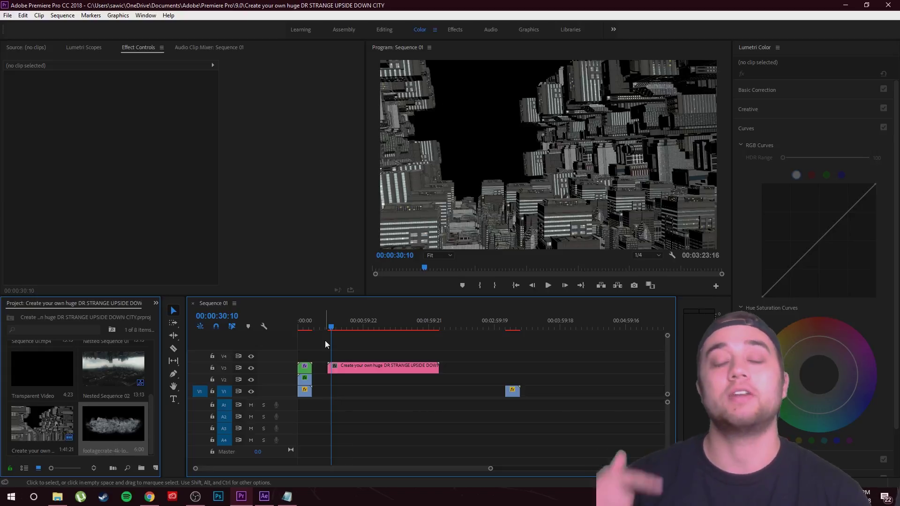
pyautogui.moveTo(331, 327); pyautogui.dragTo(512, 337)
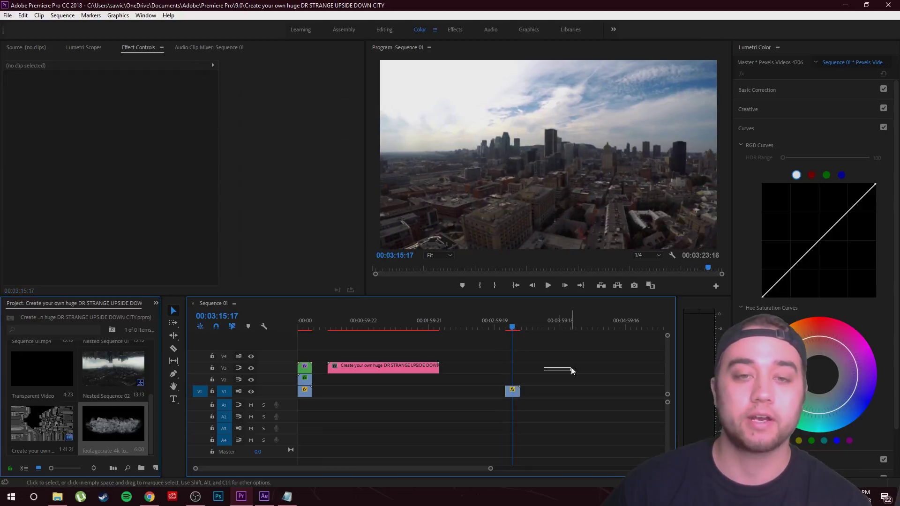
pyautogui.click(510, 330)
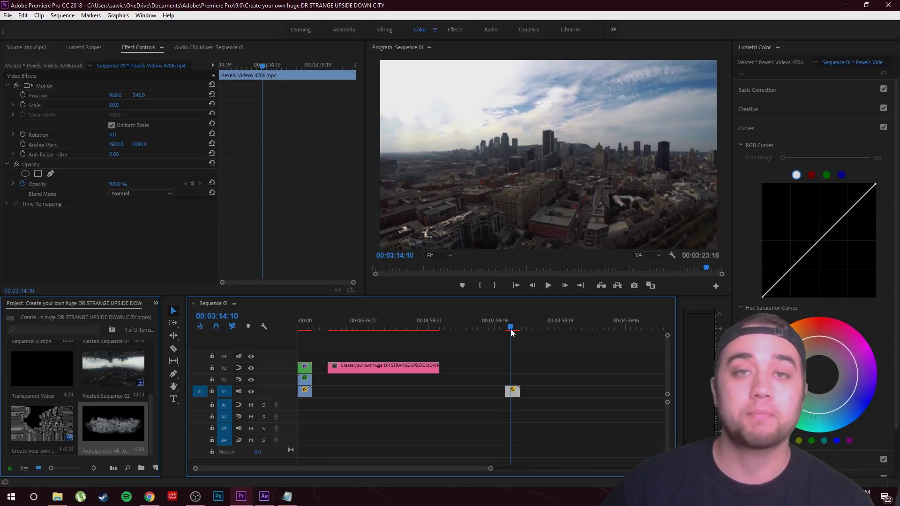
pyautogui.click(534, 345)
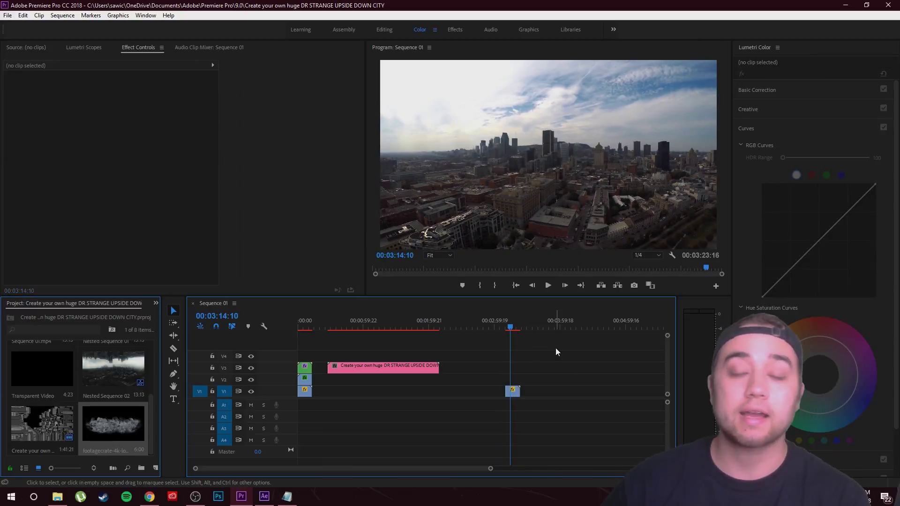
pyautogui.moveTo(504, 328); pyautogui.dragTo(332, 361)
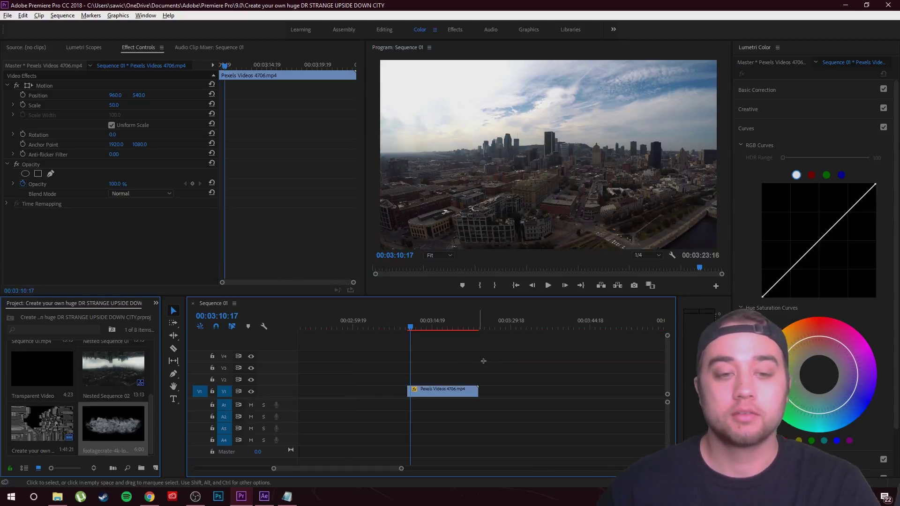
# Duplicate the last Pexels Videos 4706.mp4 skyline clip from V1 onto V2 directly above the original
pyautogui.click(490, 359)
pyautogui.click(438, 392)
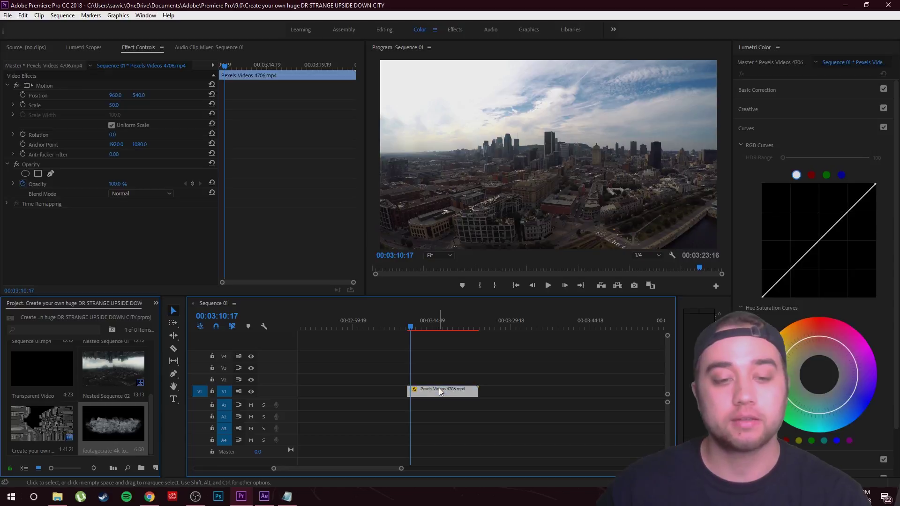
pyautogui.click(530, 357)
pyautogui.moveTo(437, 392); pyautogui.dragTo(440, 378)
pyautogui.click(479, 353)
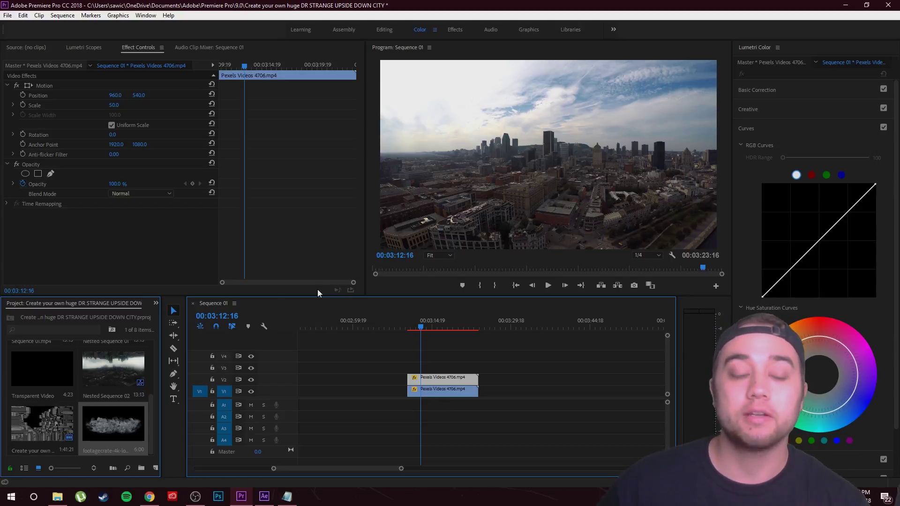
# Find the Crop effect and apply it to the duplicated skyline clip on V2
pyautogui.click(156, 304)
pyautogui.click(169, 355)
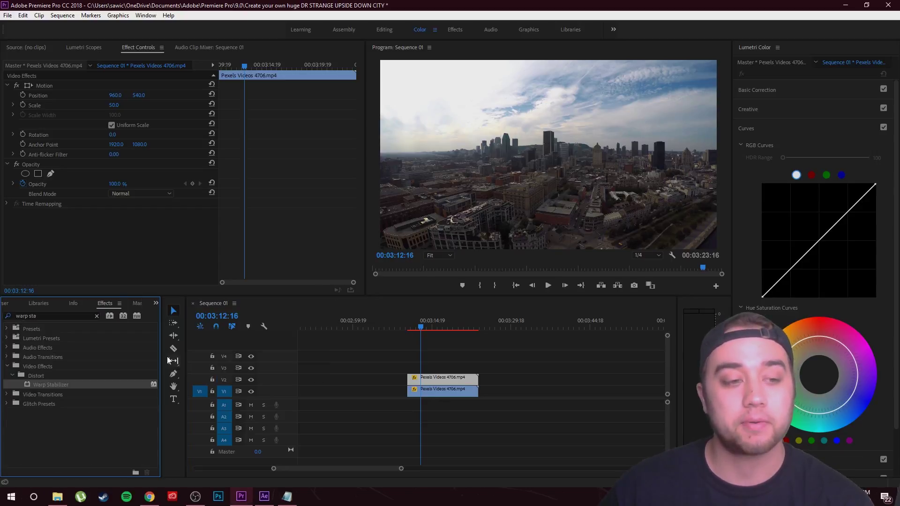
pyautogui.click(96, 316)
pyautogui.write('cr')
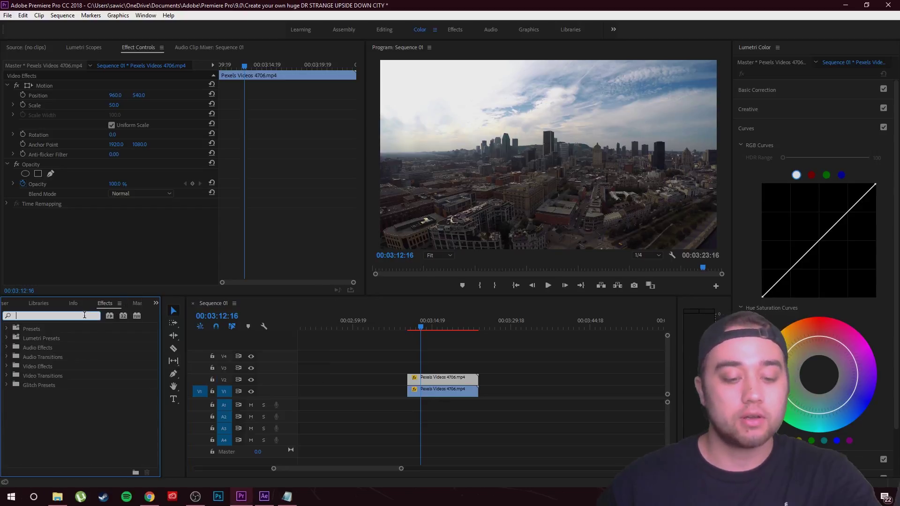
pyautogui.write('op')
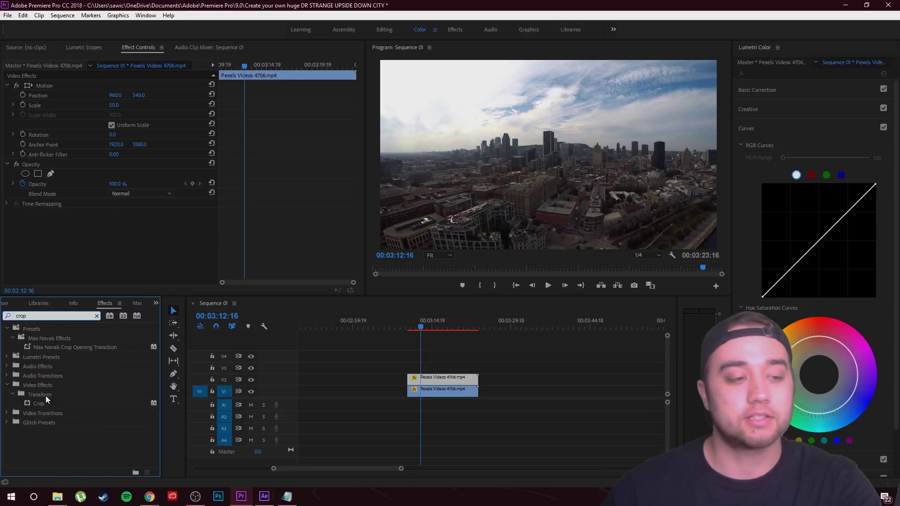
pyautogui.moveTo(36, 403); pyautogui.dragTo(426, 381)
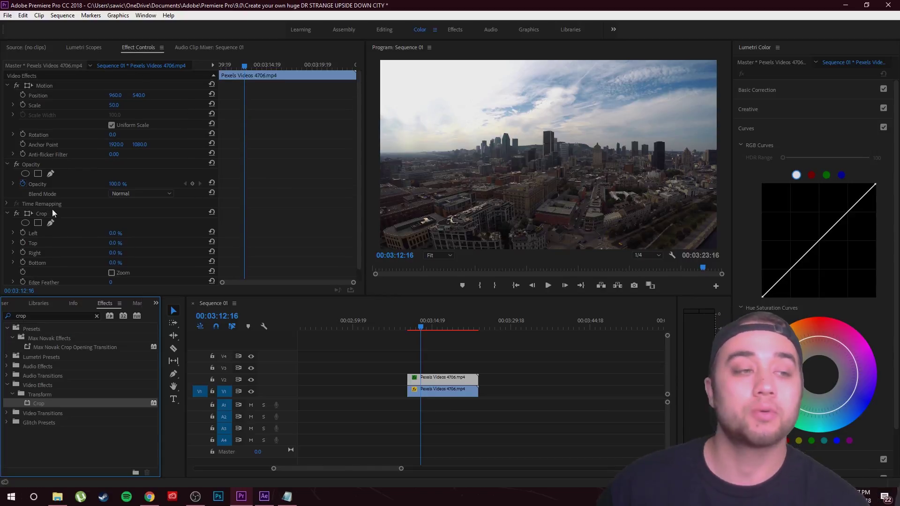
# Start a freehand pen mask on the Crop effect, tracing the city horizon across the full width of the frame
pyautogui.scroll(-1, 42, 234)
pyautogui.click(50, 210)
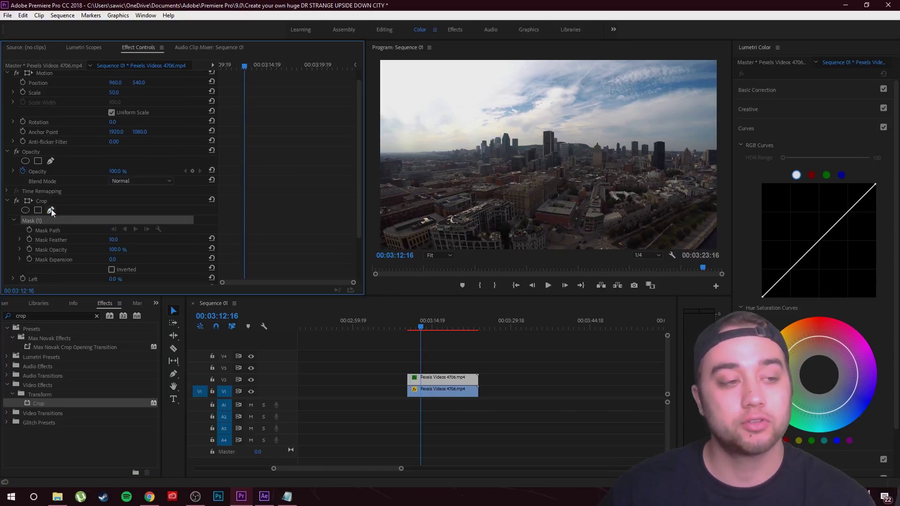
pyautogui.click(379, 154)
pyautogui.click(479, 150)
pyautogui.click(515, 141)
pyautogui.click(568, 142)
pyautogui.click(618, 146)
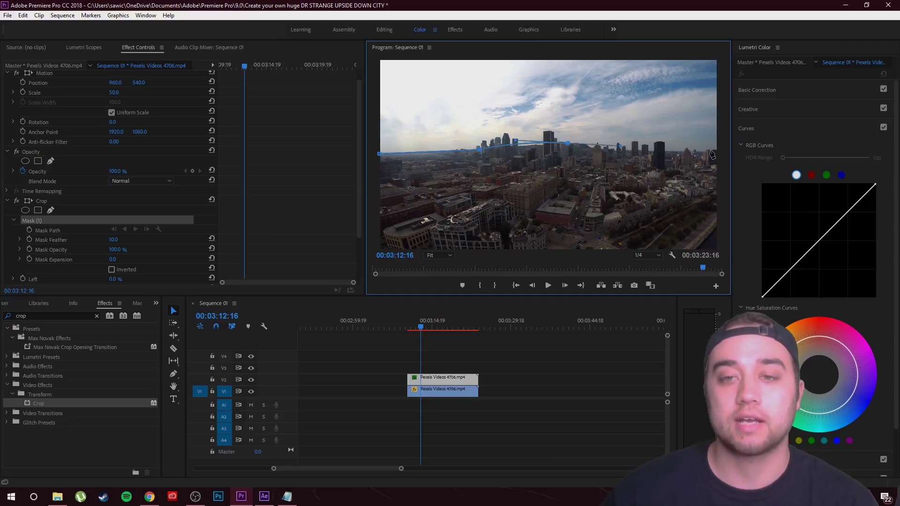
pyautogui.click(711, 150)
pyautogui.click(721, 244)
pyautogui.click(721, 224)
pyautogui.hotkey('ctrl', 'z')
pyautogui.hotkey('ctrl', 'z')
pyautogui.hotkey('ctrl', 'z')
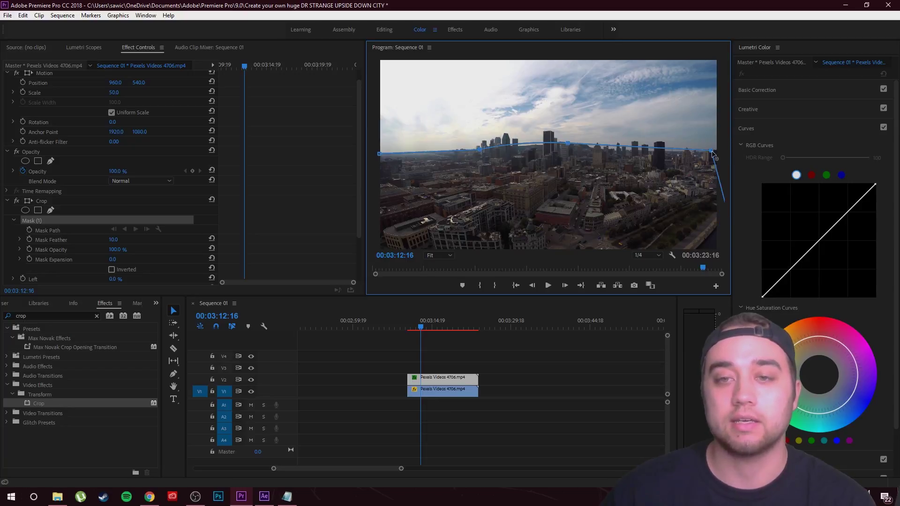
# Close the mask around the city below the horizon and invert it, with the crop's Left value set to 100%
pyautogui.click(380, 250)
pyautogui.click(380, 153)
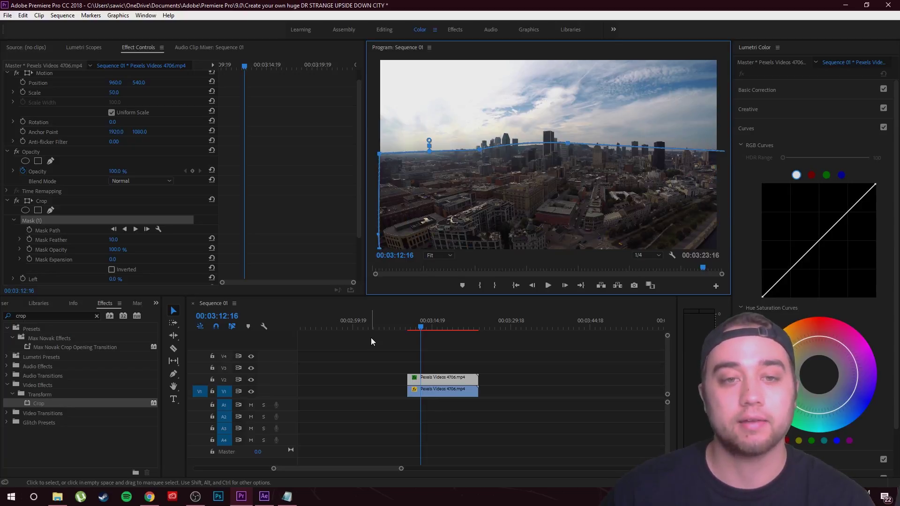
pyautogui.scroll(-2, 273, 196)
pyautogui.click(112, 222)
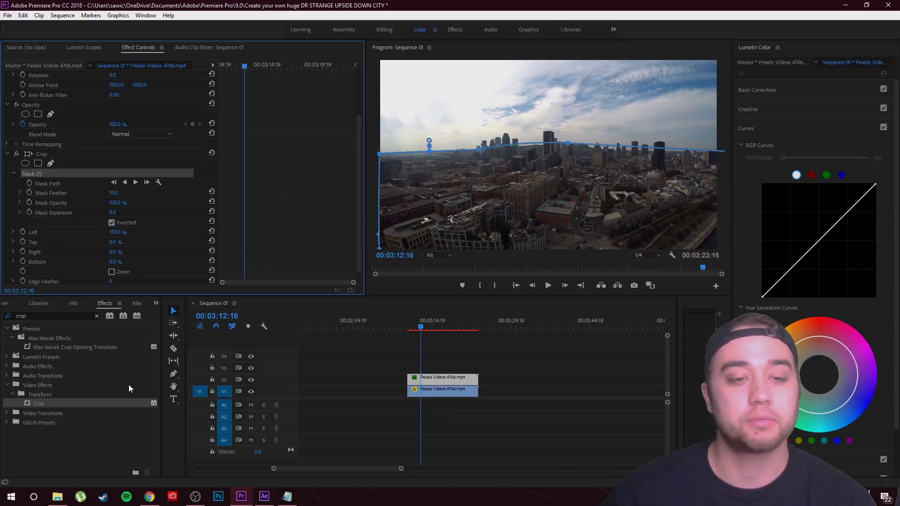
# Raise the mask's upper edge into an arc above the tallest buildings, hiding track V1 only while reshaping it
pyautogui.click(251, 392)
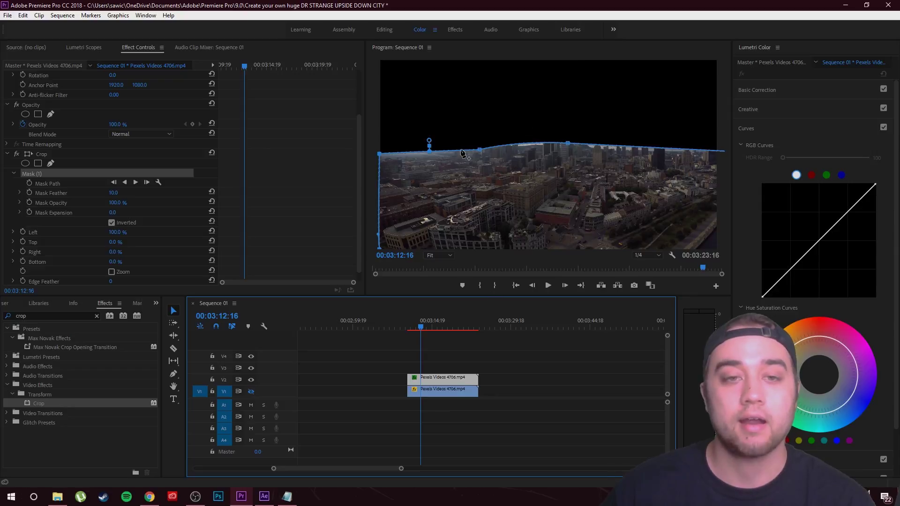
pyautogui.moveTo(480, 150); pyautogui.dragTo(480, 133)
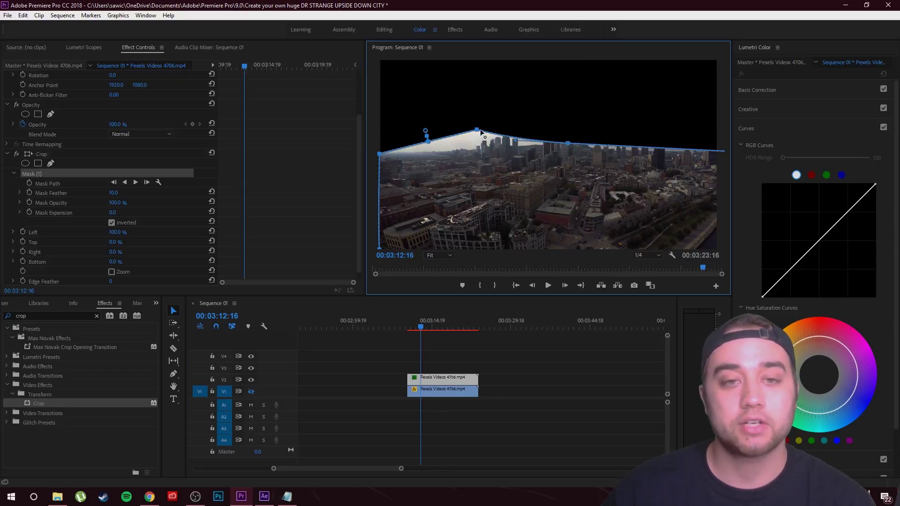
pyautogui.moveTo(578, 128); pyautogui.dragTo(632, 128)
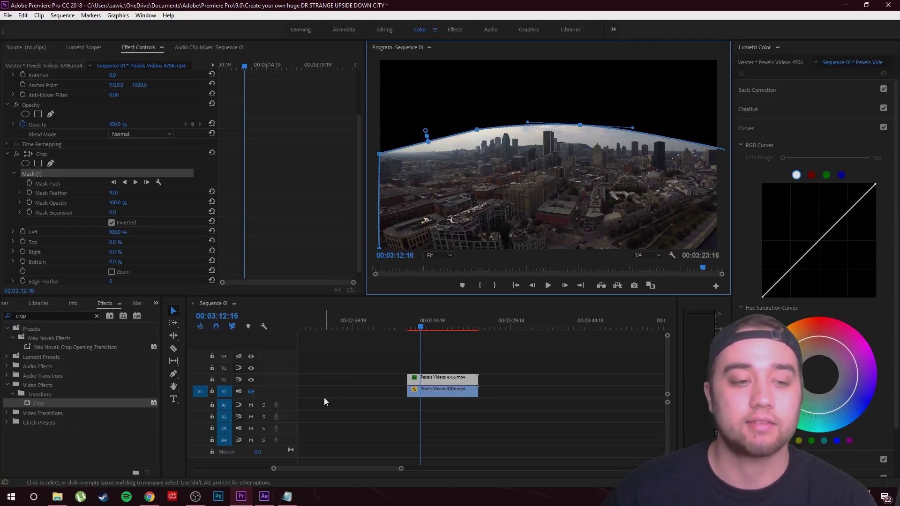
pyautogui.click(251, 392)
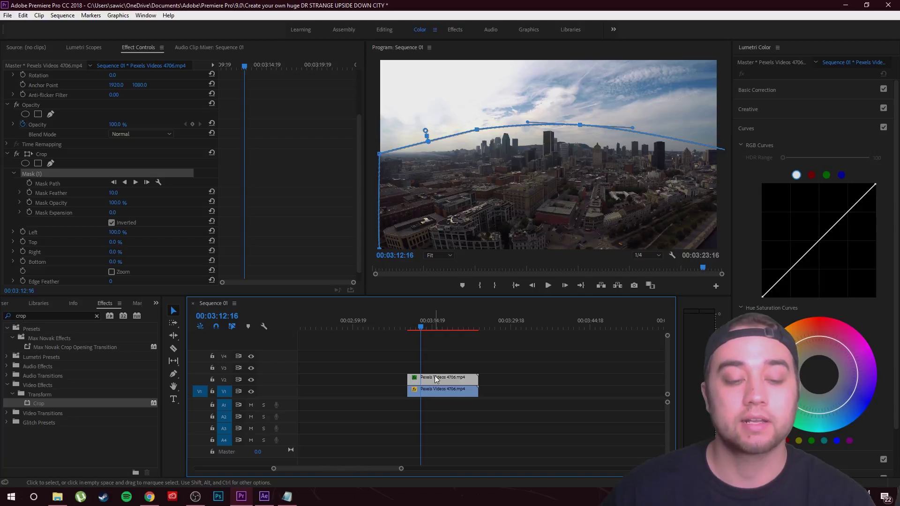
# Move the masked V2 clip up in the frame to a position of about 962.7, 147.0
pyautogui.scroll(3, 332, 253)
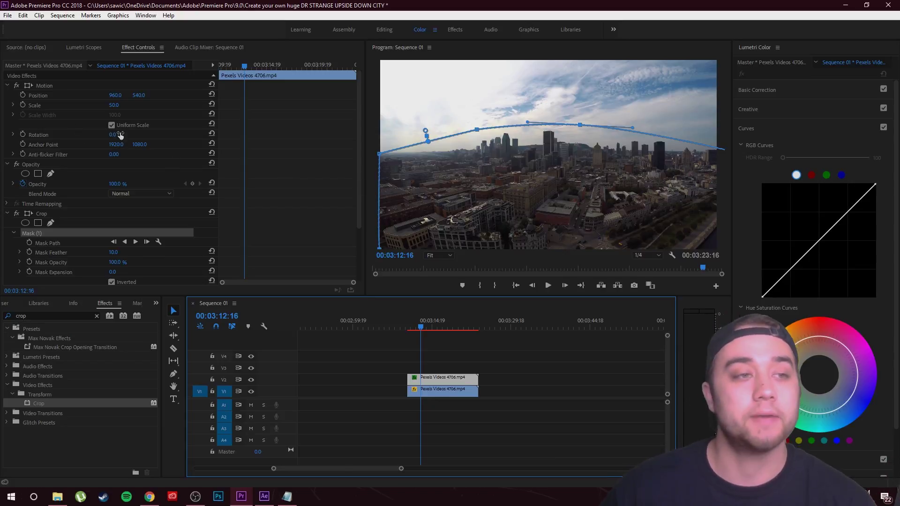
pyautogui.click(27, 83)
pyautogui.moveTo(592, 137); pyautogui.dragTo(579, 71)
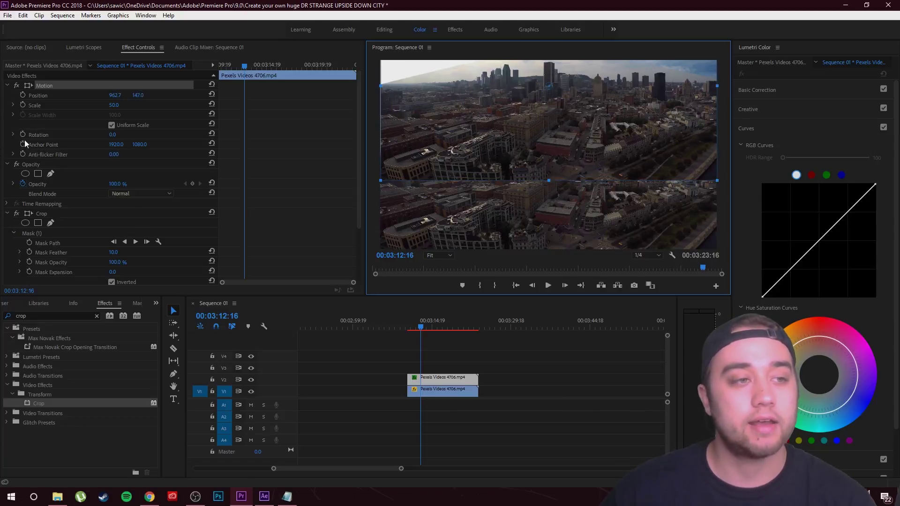
# Rotate the masked V2 clip to -180° so the city hangs upside down
pyautogui.click(99, 161)
pyautogui.click(12, 135)
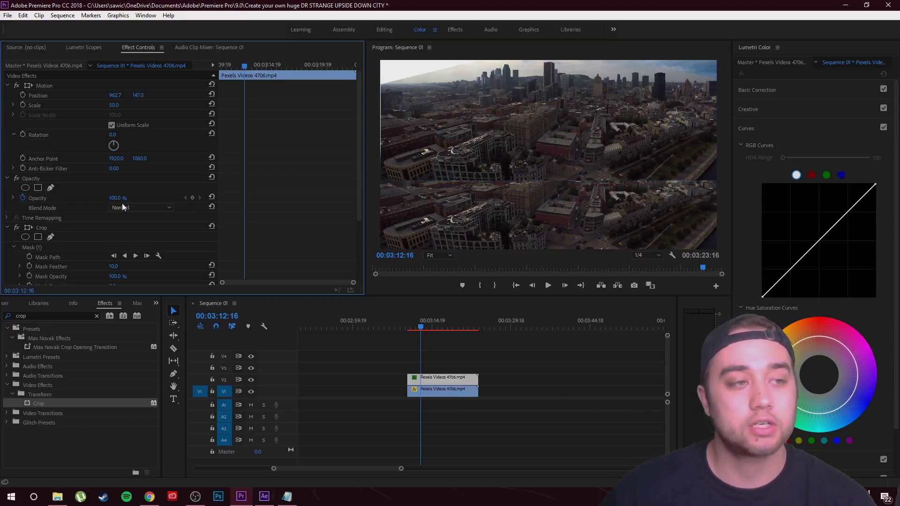
pyautogui.moveTo(114, 150); pyautogui.dragTo(122, 233)
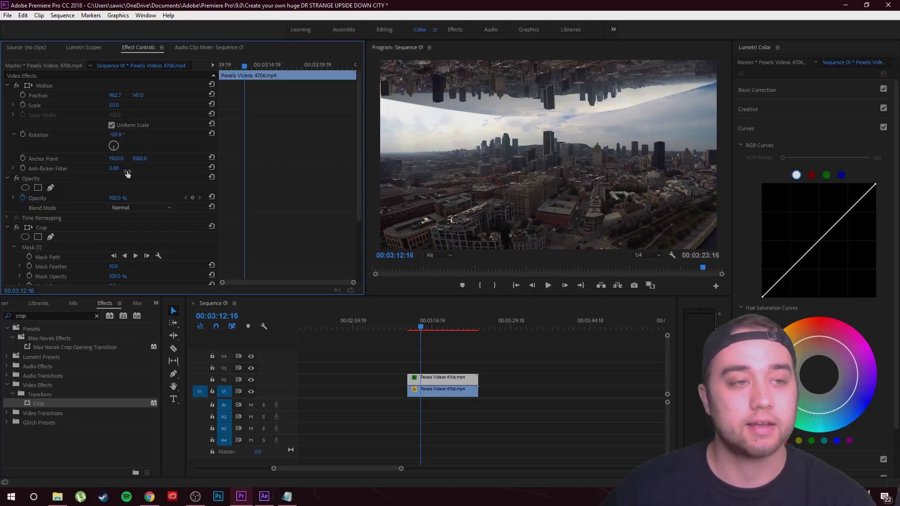
pyautogui.moveTo(115, 138); pyautogui.dragTo(115, 150)
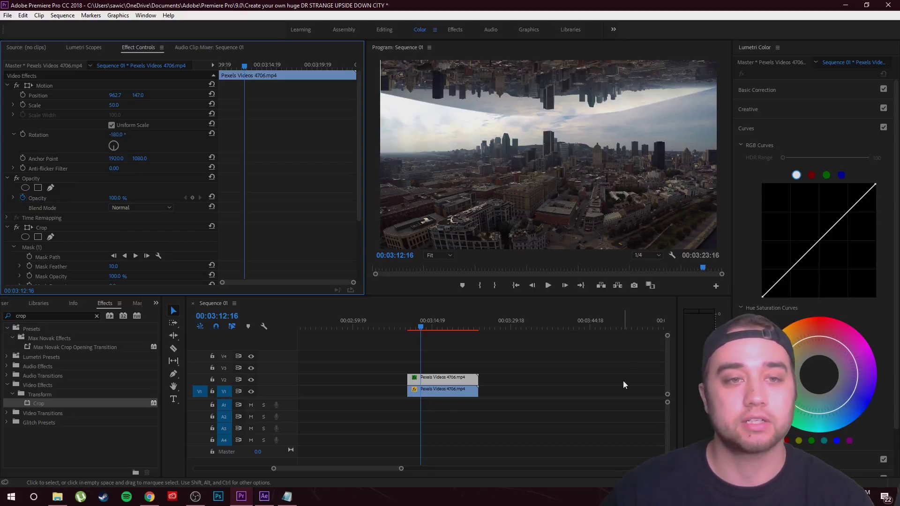
# Soften the upside-down city's mask edge at 00:03:17:00 by setting the mask feather to about 122
pyautogui.click(422, 327)
pyautogui.moveTo(423, 345); pyautogui.dragTo(446, 340)
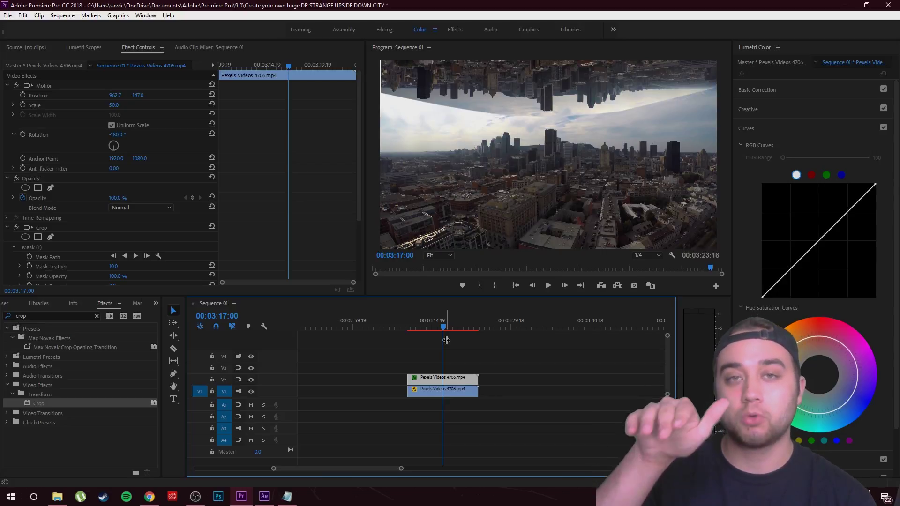
pyautogui.hotkey('ctrl', 's')
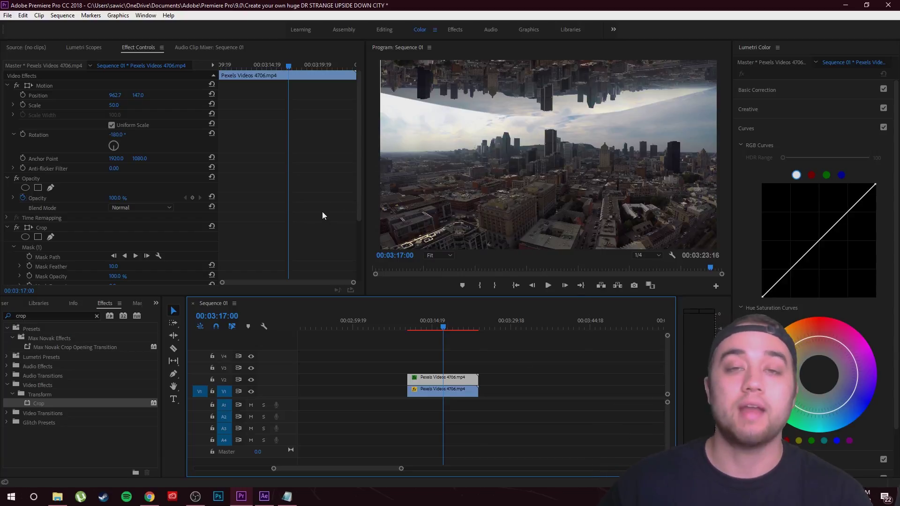
pyautogui.scroll(-3, 328, 228)
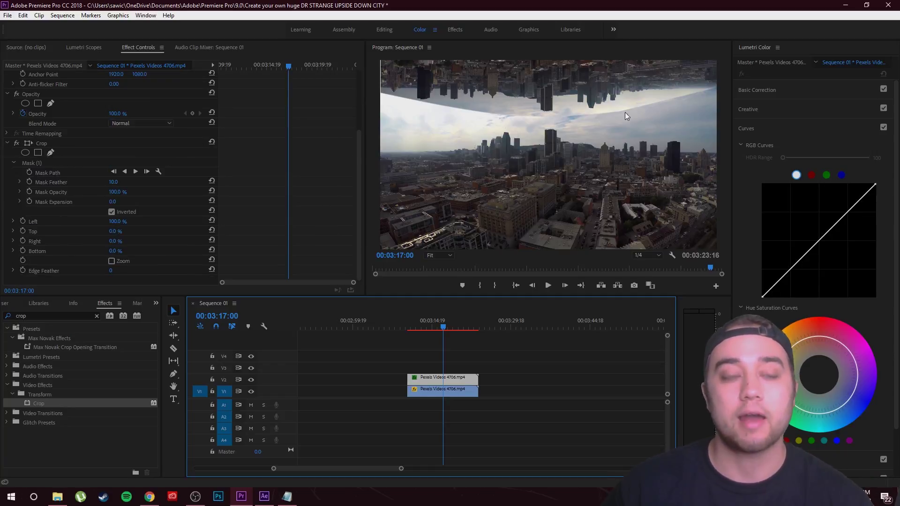
pyautogui.click(20, 182)
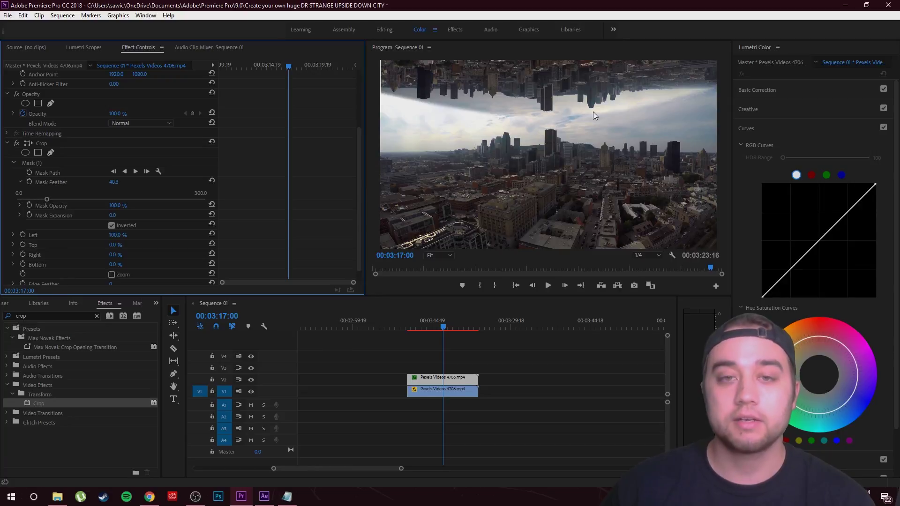
pyautogui.moveTo(46, 199); pyautogui.dragTo(92, 200)
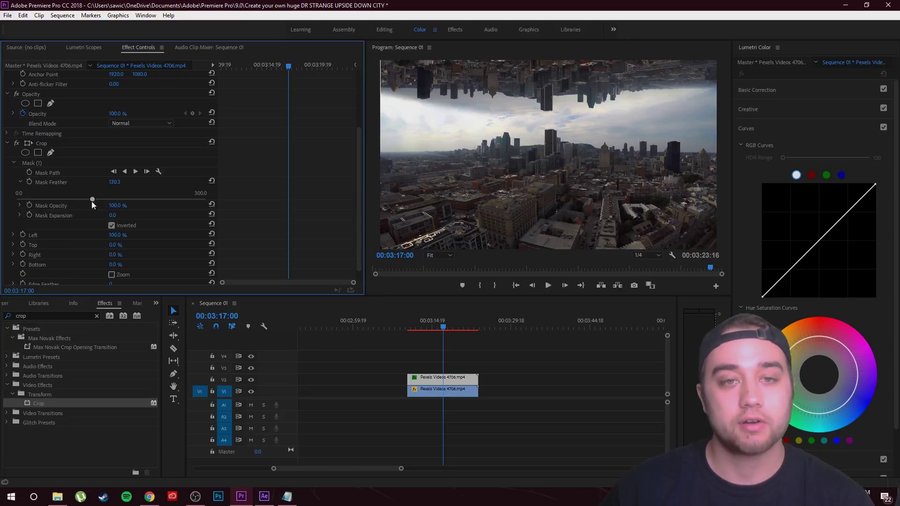
# Reshape the Crop mask of the upside-down city, pulling its sky edge further down towards the lower skyline
pyautogui.click(29, 163)
pyautogui.moveTo(518, 118); pyautogui.dragTo(510, 132)
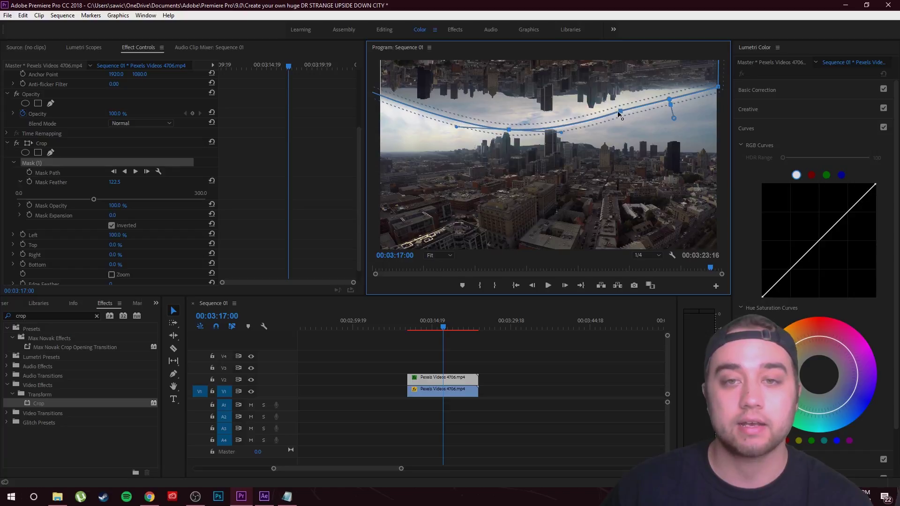
pyautogui.moveTo(669, 99); pyautogui.dragTo(685, 107)
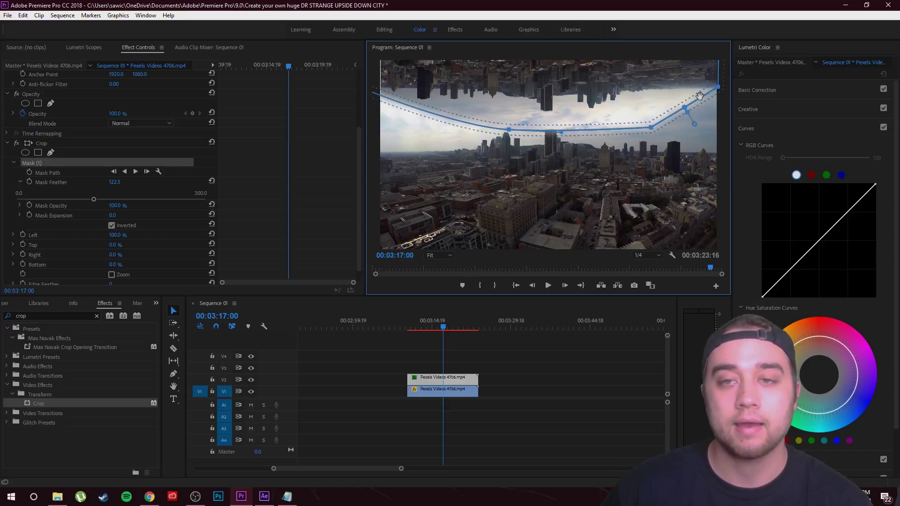
pyautogui.moveTo(698, 99); pyautogui.dragTo(702, 143)
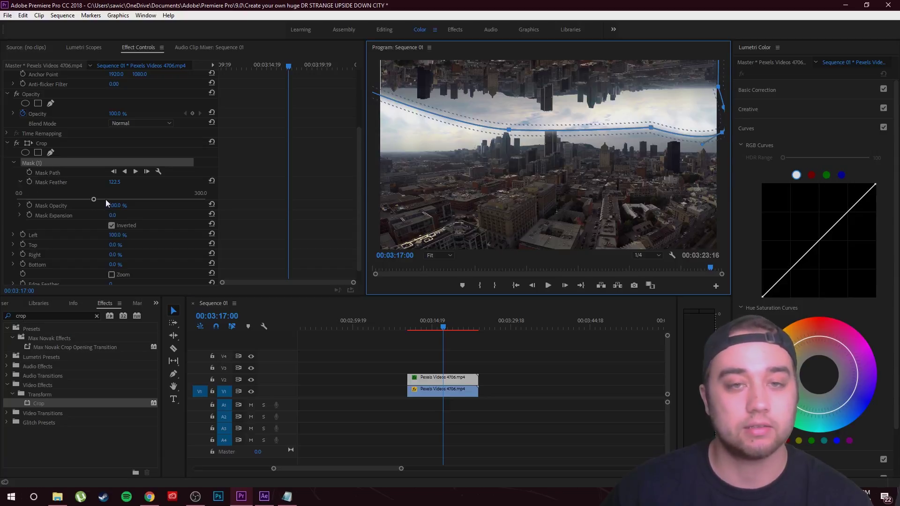
# Soften the upside-down city's mask edge further by raising the V2 clip's mask feather to 300
pyautogui.click(469, 360)
pyautogui.click(420, 378)
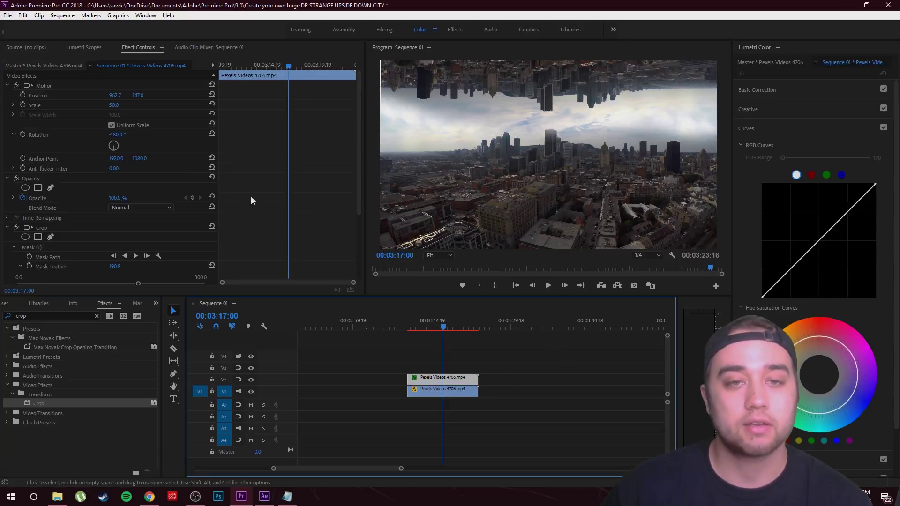
pyautogui.scroll(-3, 108, 220)
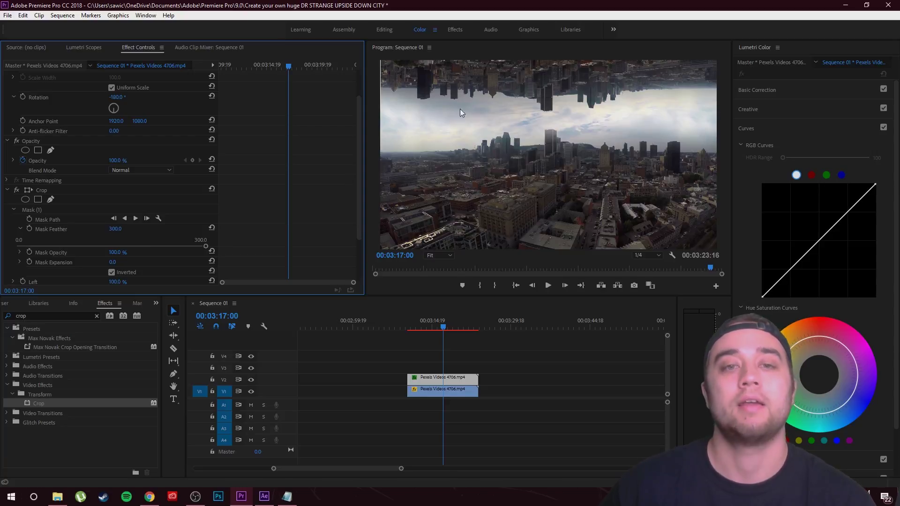
# Try lowering the upside-down clip's exposure to about -0.5 in Basic Correction and play back the composite
pyautogui.click(778, 90)
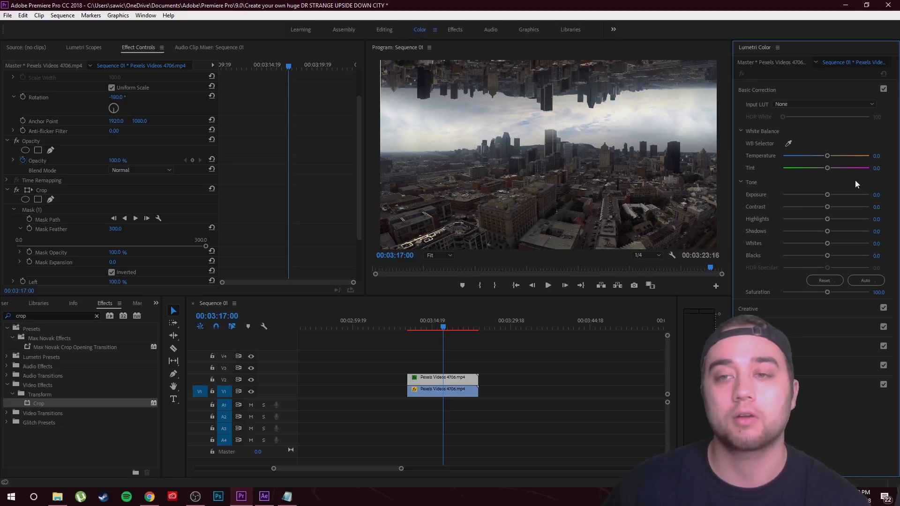
pyautogui.moveTo(827, 194); pyautogui.dragTo(820, 198)
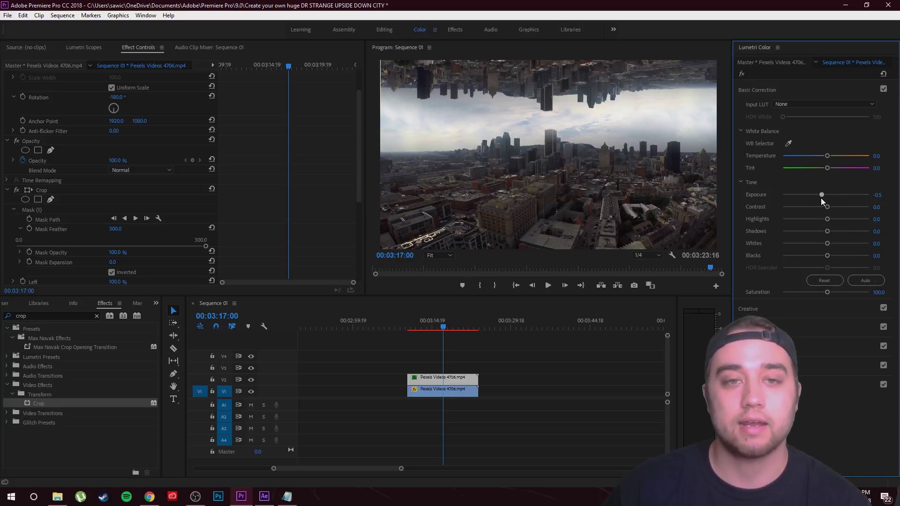
pyautogui.click(480, 342)
pyautogui.press('space')
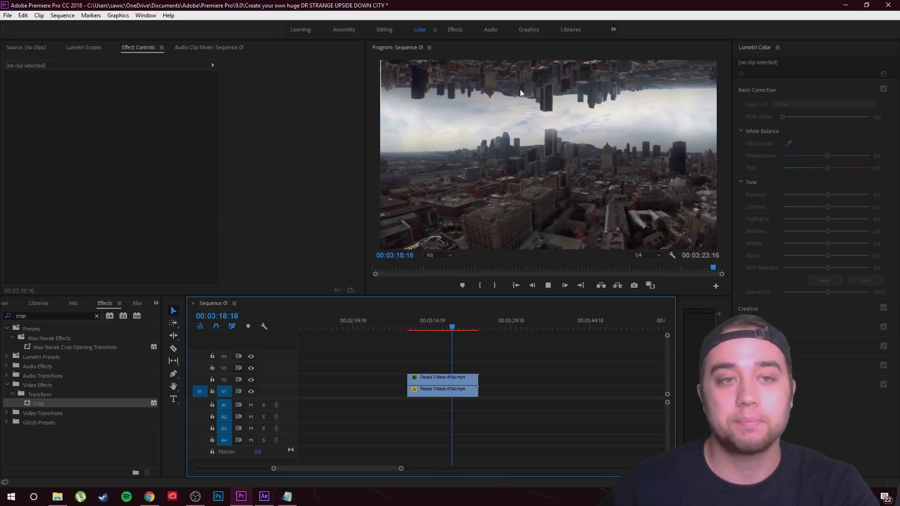
pyautogui.press('space')
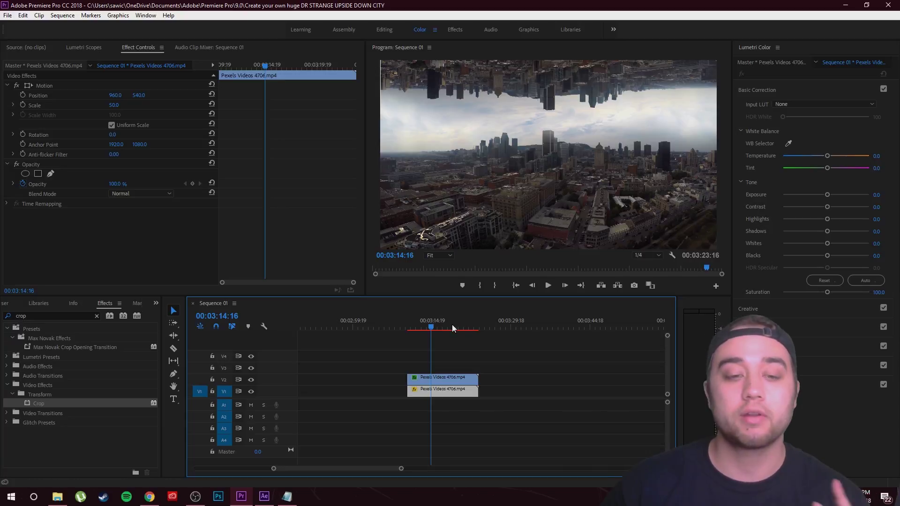
# Try a push-in on the V1 city clip, keyframing scale at 00:03:10:12 and setting it to 65 at 00:03:23:03
pyautogui.moveTo(436, 328); pyautogui.dragTo(408, 328)
pyautogui.click(455, 411)
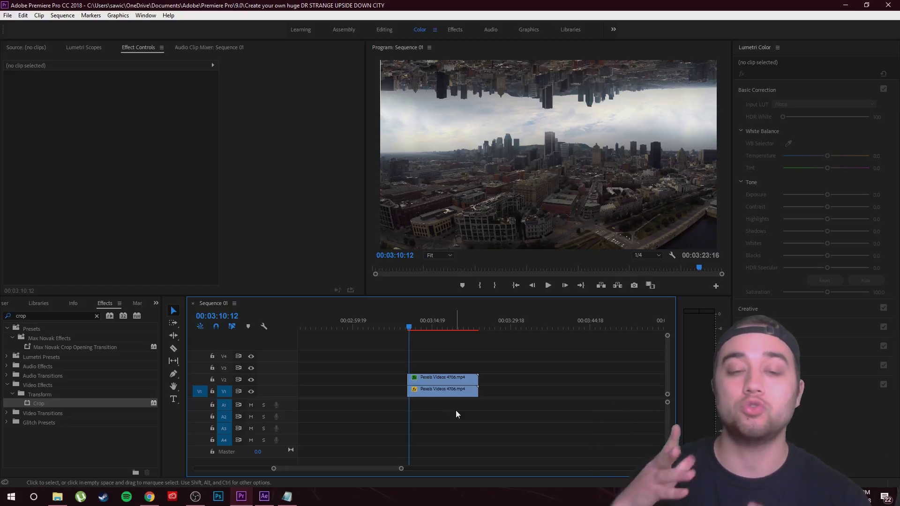
pyautogui.click(429, 394)
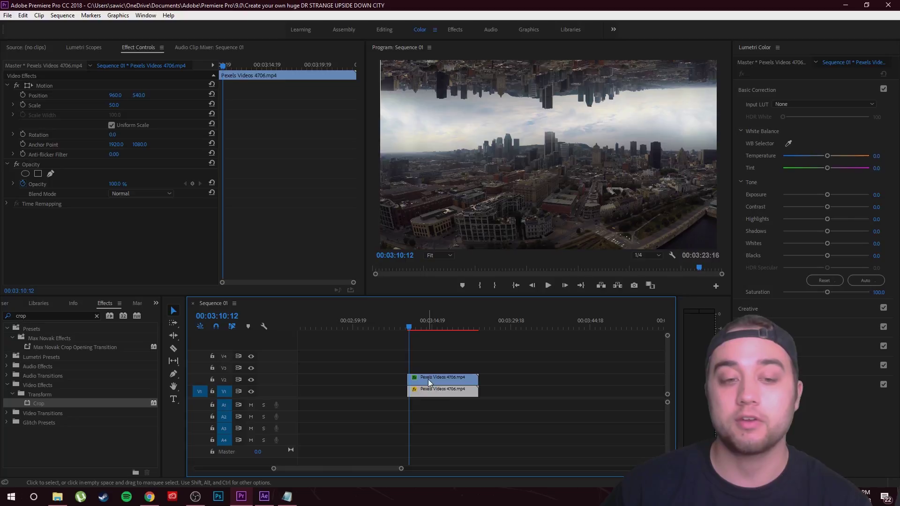
pyautogui.click(425, 379)
pyautogui.click(424, 391)
pyautogui.click(426, 380)
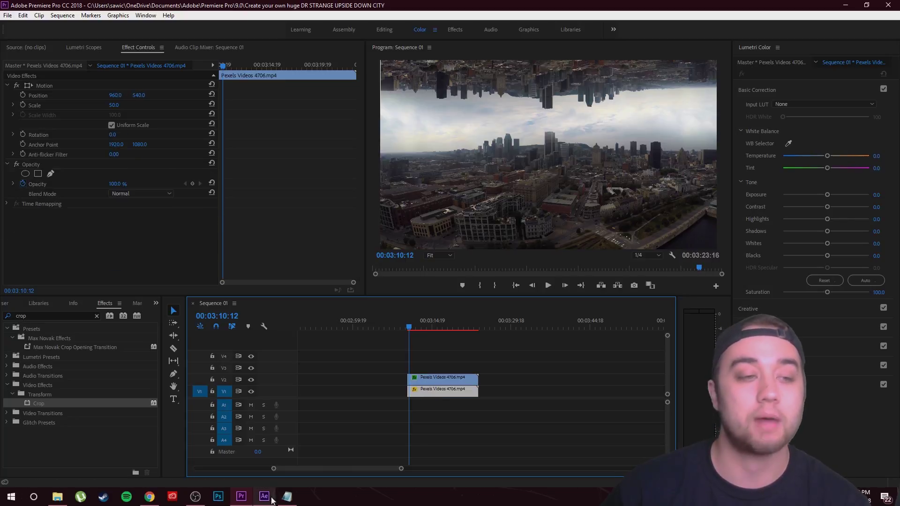
pyautogui.click(22, 105)
pyautogui.moveTo(409, 327); pyautogui.dragTo(475, 327)
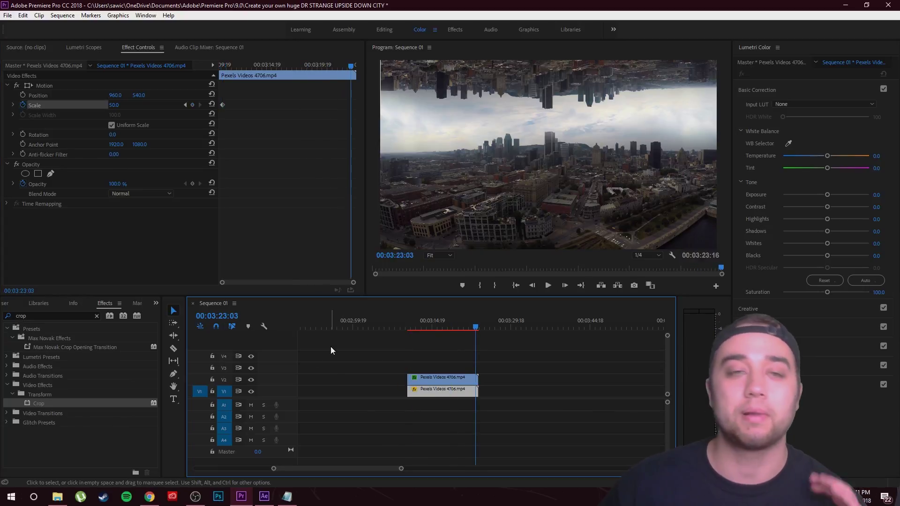
pyautogui.moveTo(104, 106); pyautogui.dragTo(113, 107)
pyautogui.click(115, 106)
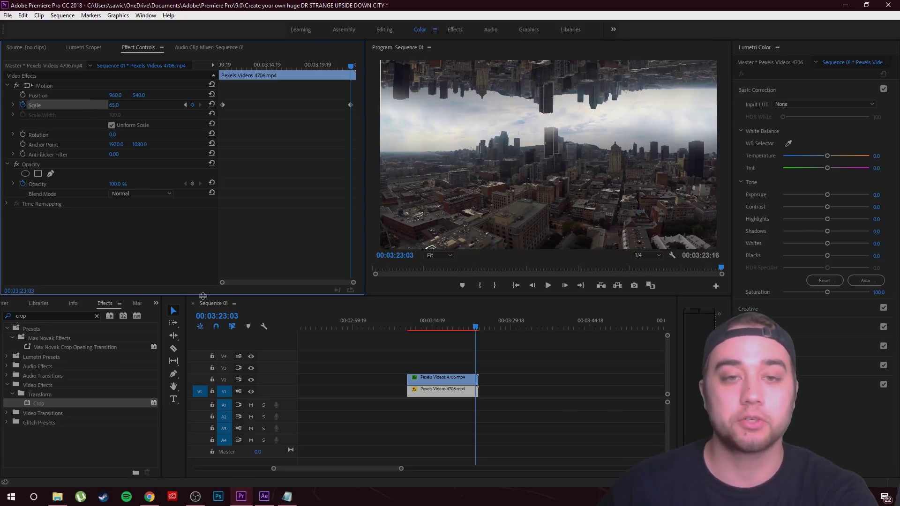
# Play back the sequence from near the clips' start to check the V1 scale animation against the upside-down city
pyautogui.moveTo(476, 329); pyautogui.dragTo(415, 354)
pyautogui.click(414, 353)
pyautogui.click(548, 285)
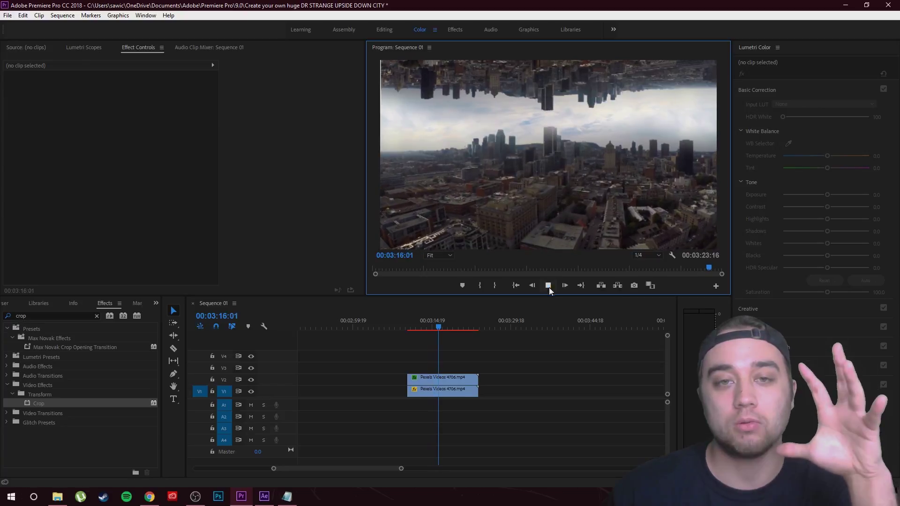
pyautogui.click(548, 286)
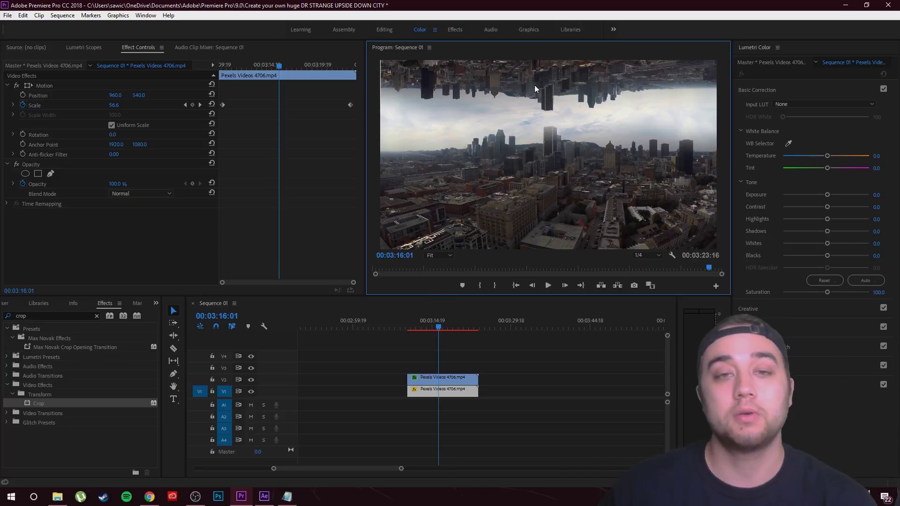
# Reverse the speed of the upside-down V2 clip and play back the result
pyautogui.click(421, 328)
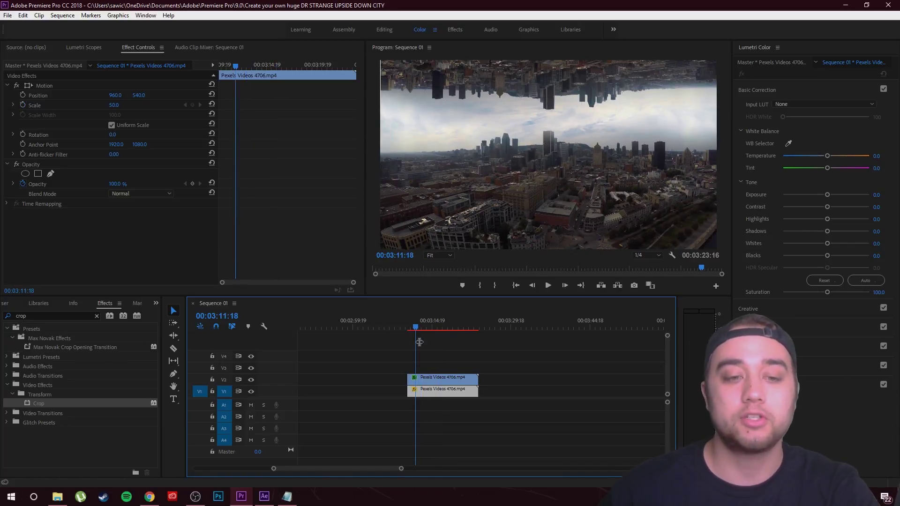
pyautogui.rightClick(439, 389)
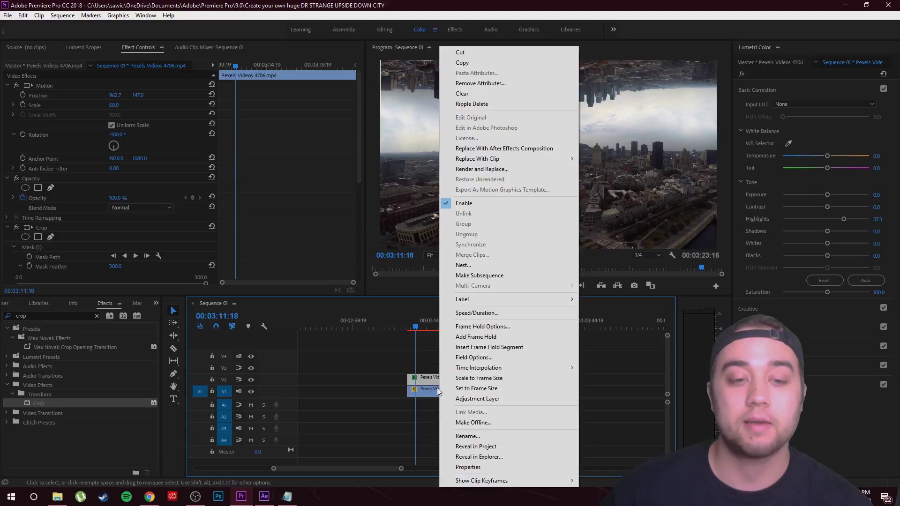
pyautogui.click(520, 313)
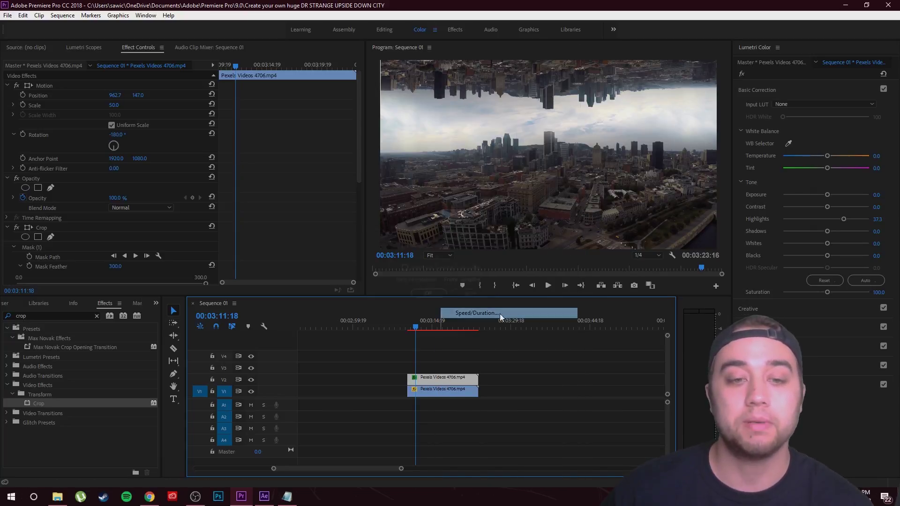
pyautogui.click(402, 246)
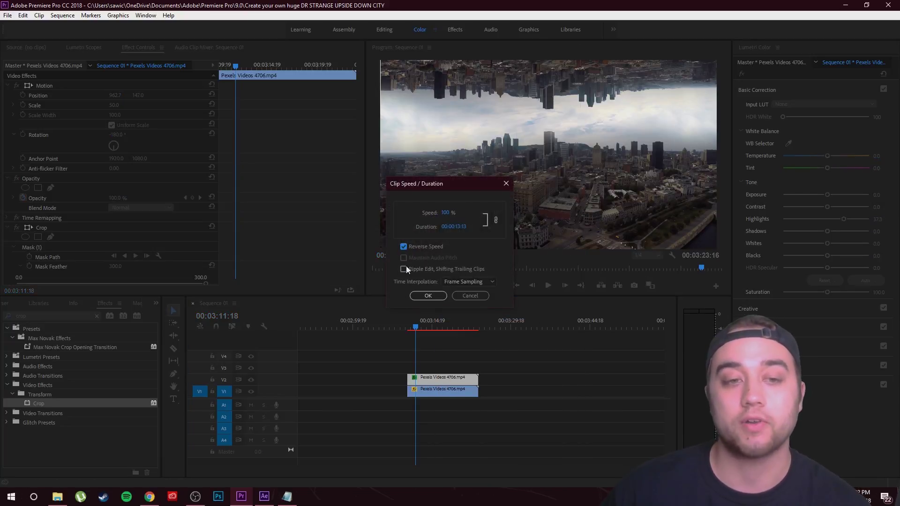
pyautogui.click(428, 296)
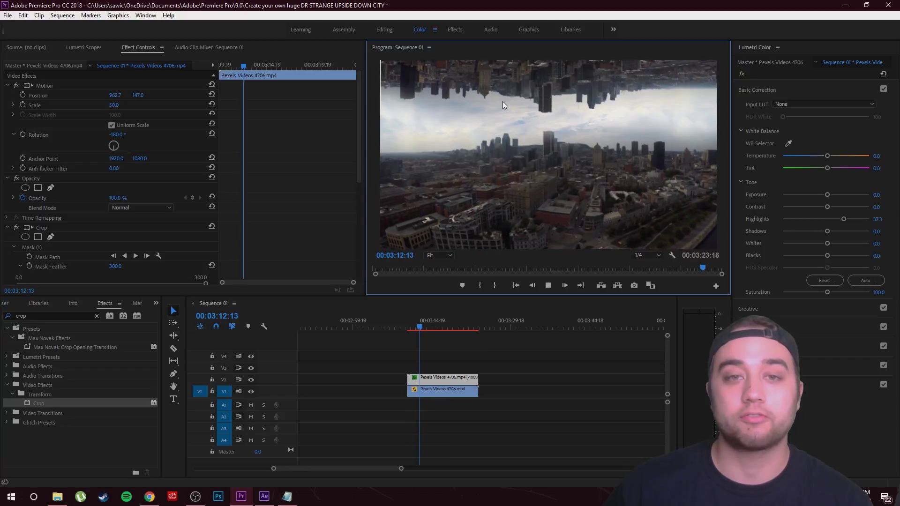
pyautogui.press('space')
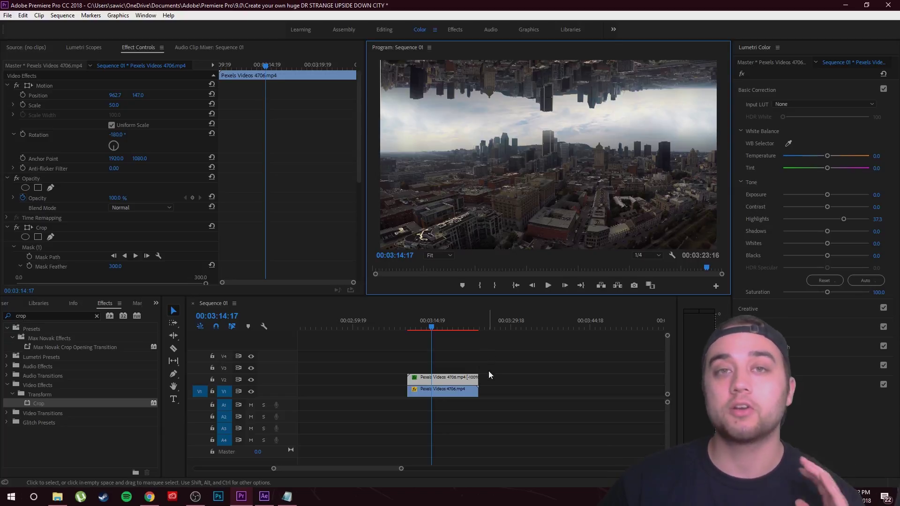
# Nest the V1 and V2 city clips together into one nested sequence
pyautogui.click(513, 362)
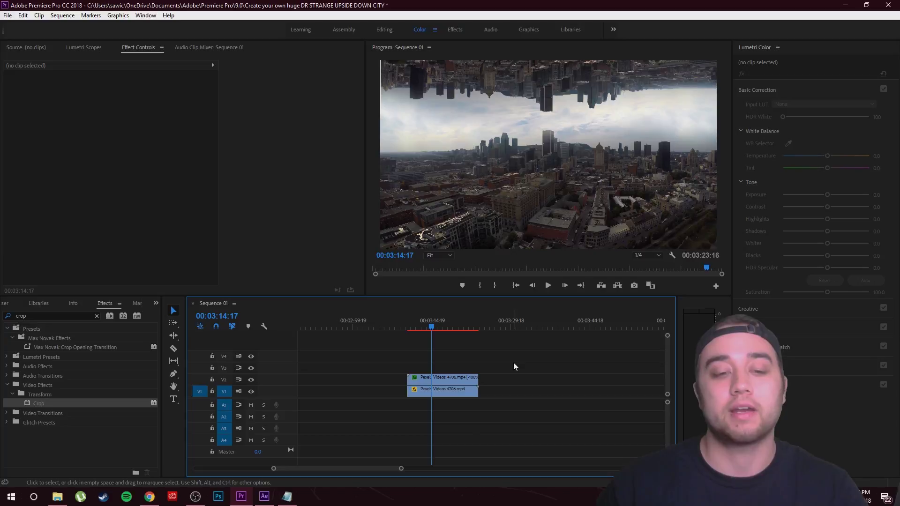
pyautogui.moveTo(513, 363); pyautogui.dragTo(449, 384)
pyautogui.rightClick(451, 392)
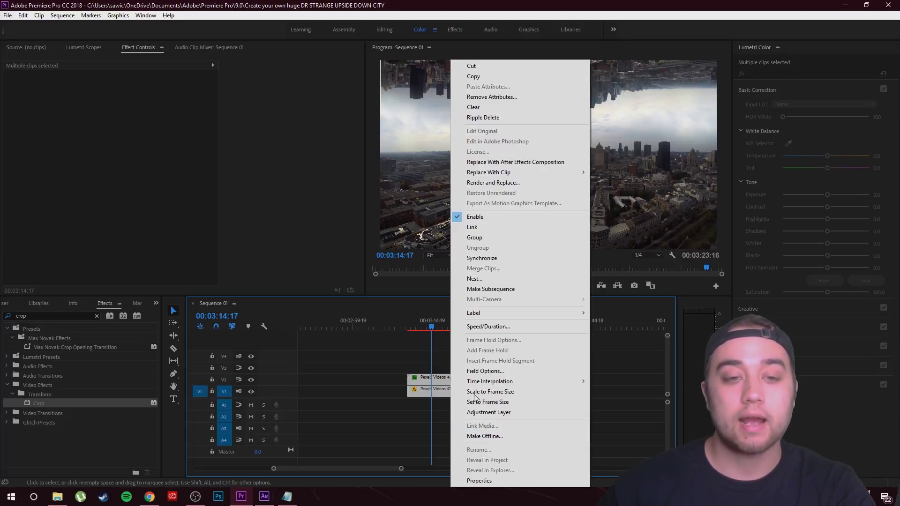
pyautogui.click(474, 278)
pyautogui.click(428, 257)
pyautogui.click(422, 391)
pyautogui.click(516, 360)
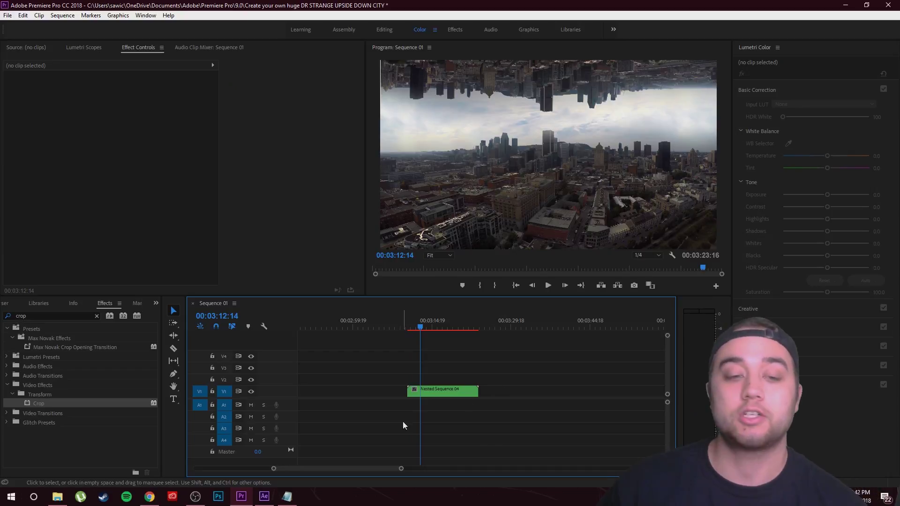
# Open the nested sequence to inspect its clips, return to Sequence 01 and scrub through the nested clip
pyautogui.doubleClick(448, 393)
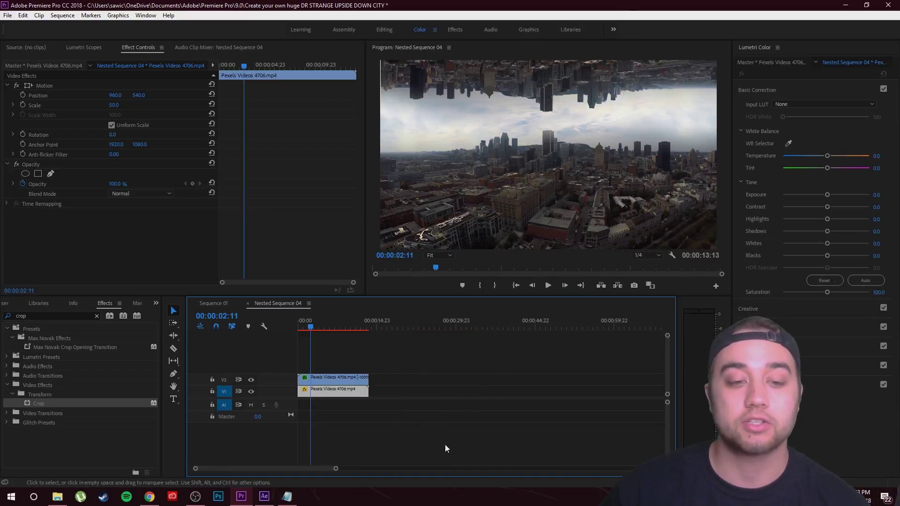
pyautogui.click(247, 304)
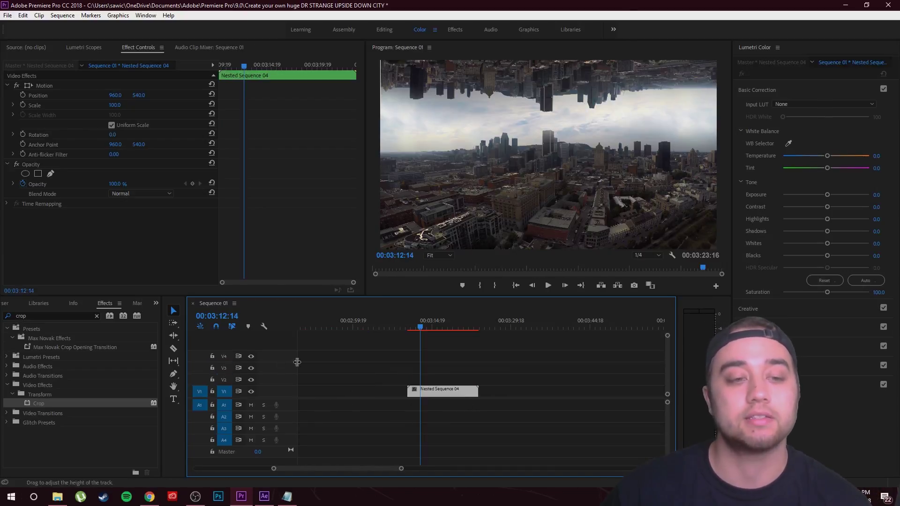
pyautogui.click(433, 327)
pyautogui.moveTo(434, 327); pyautogui.dragTo(426, 327)
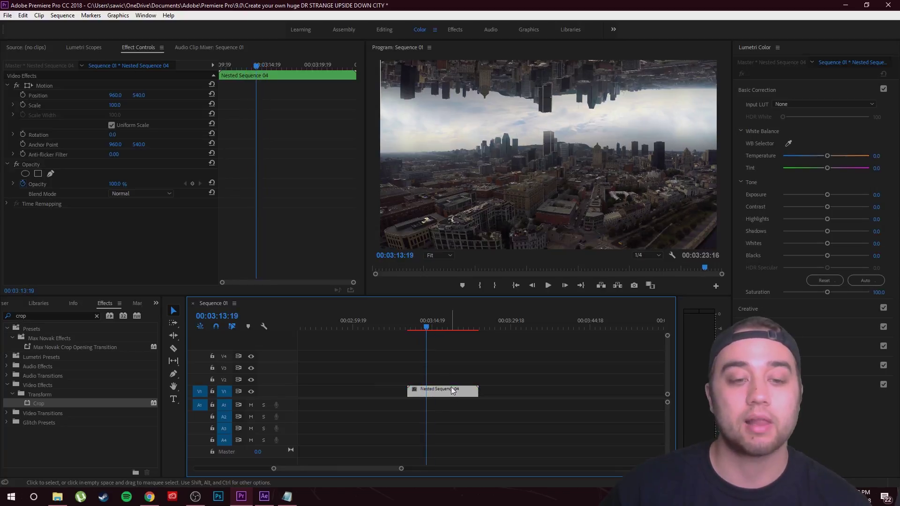
pyautogui.click(455, 376)
pyautogui.click(443, 394)
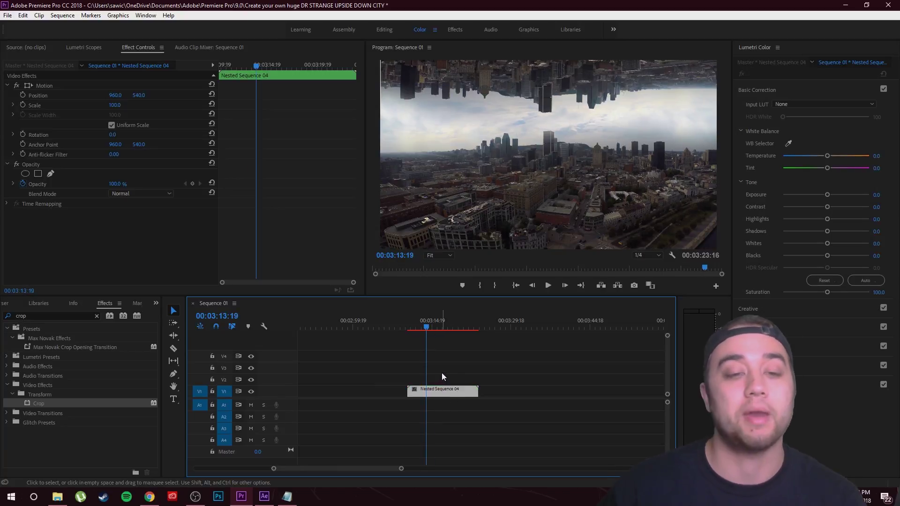
pyautogui.press('Left')
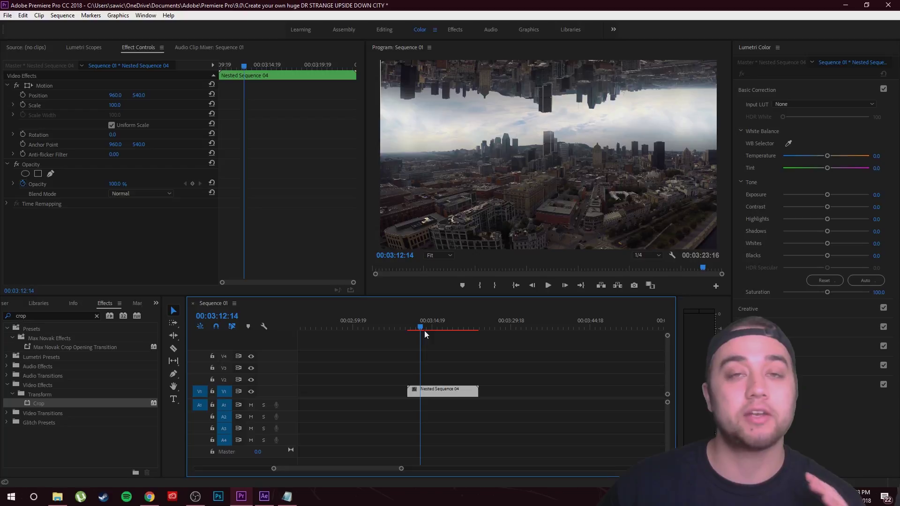
# Search the effects for "warp" and try applying Warp Stabilizer to the nested sequence on V1
pyautogui.click(95, 316)
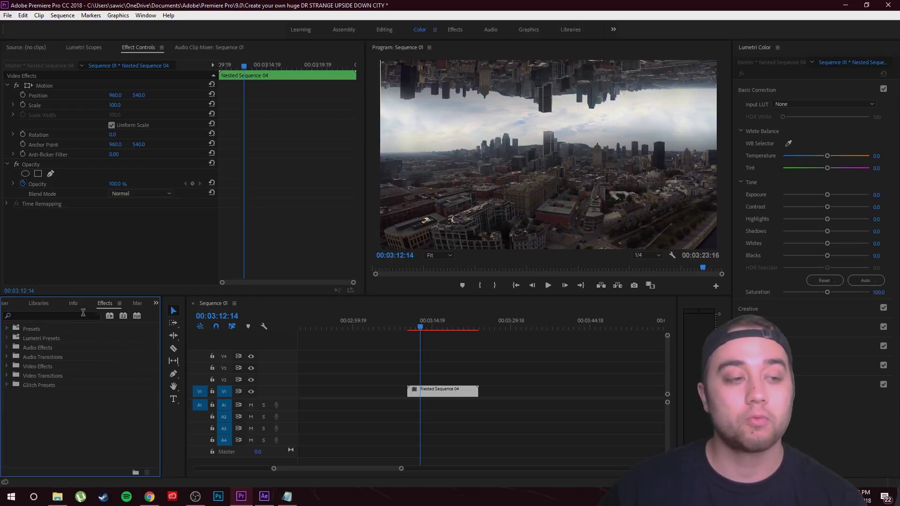
pyautogui.write('warp')
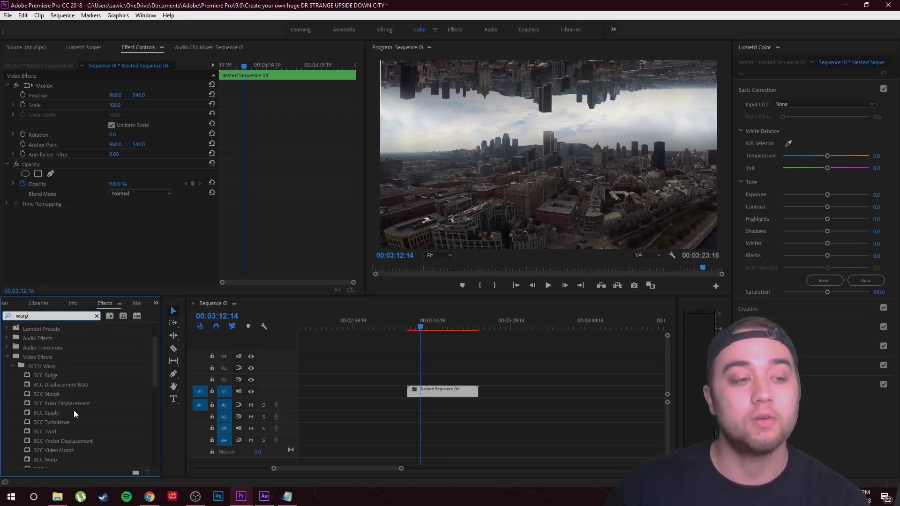
pyautogui.scroll(-4, 105, 376)
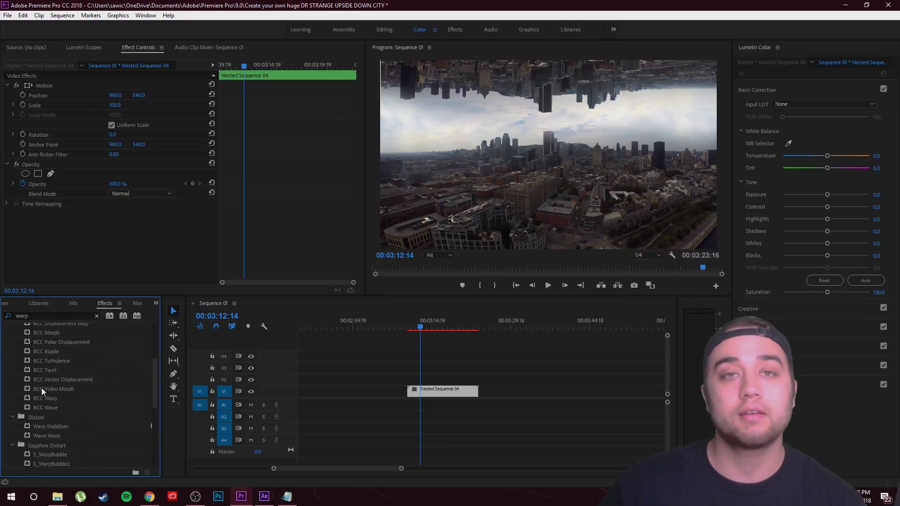
pyautogui.moveTo(49, 426); pyautogui.dragTo(434, 390)
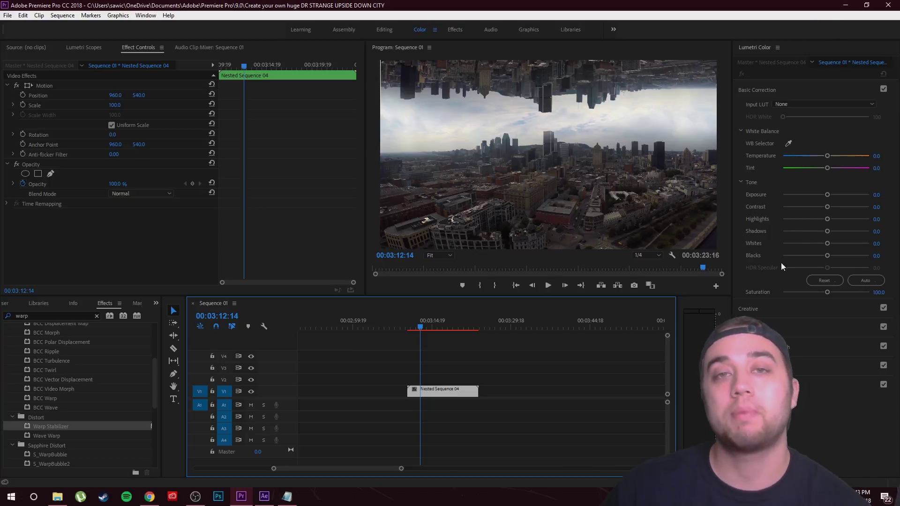
# Review the looks available in Lumetri Color's Creative settings for the nested city clip
pyautogui.moveTo(827, 168)
pyautogui.mouseDown()
pyautogui.moveTo(792, 169)
pyautogui.moveTo(812, 170)
pyautogui.mouseUp()
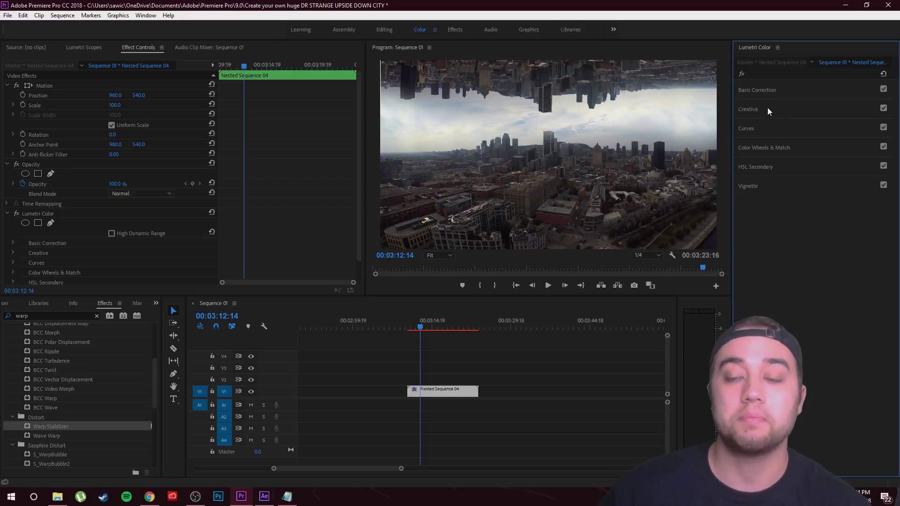
pyautogui.click(766, 108)
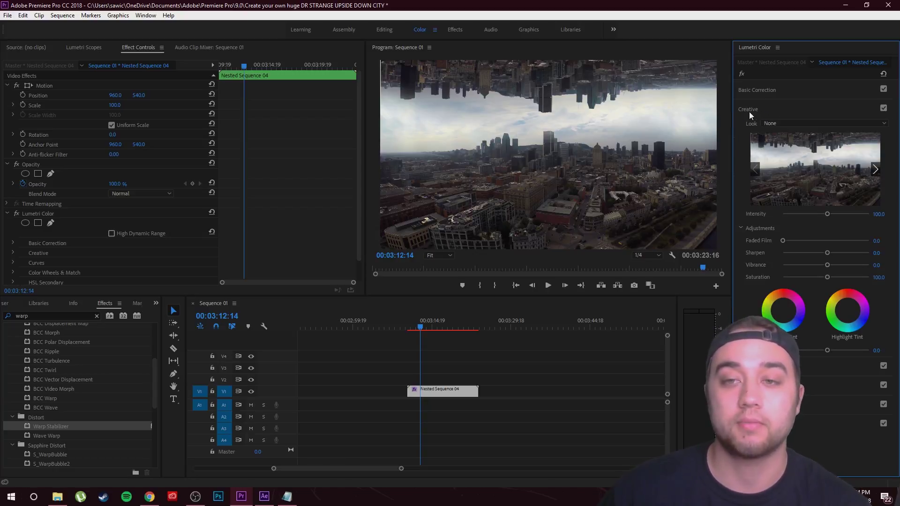
pyautogui.click(884, 124)
pyautogui.scroll(-10, 815, 304)
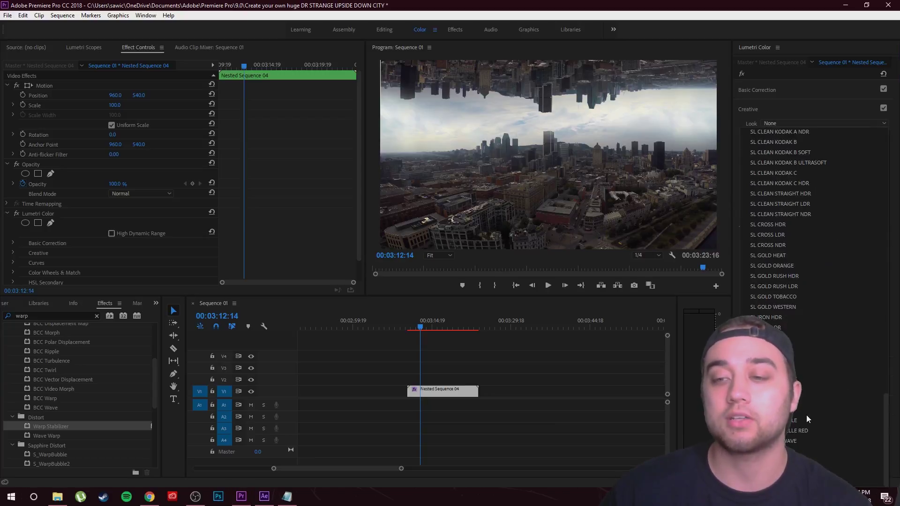
pyautogui.scroll(10, 806, 328)
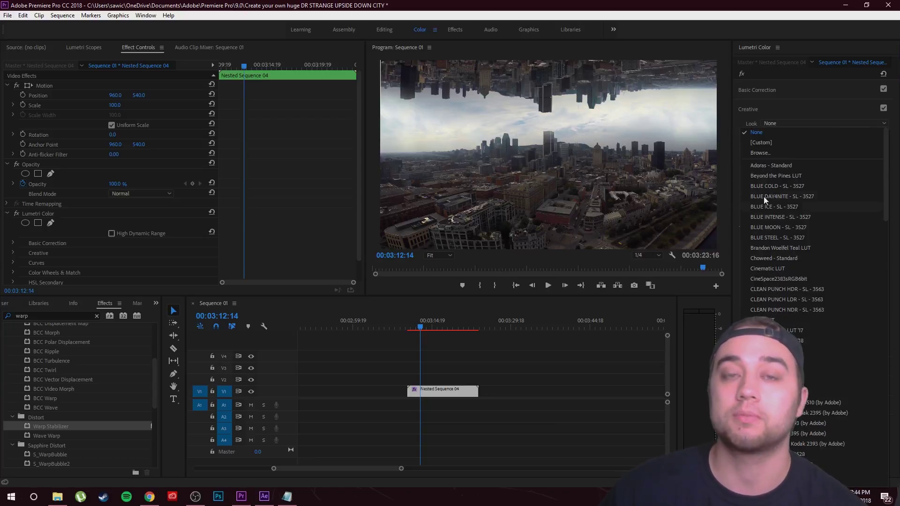
# Browse for a look in Program Files\Adobe\Adobe Premiere Pro CC 2018\Lumetri\LUTs\Creative and examine its LUT files
pyautogui.click(775, 155)
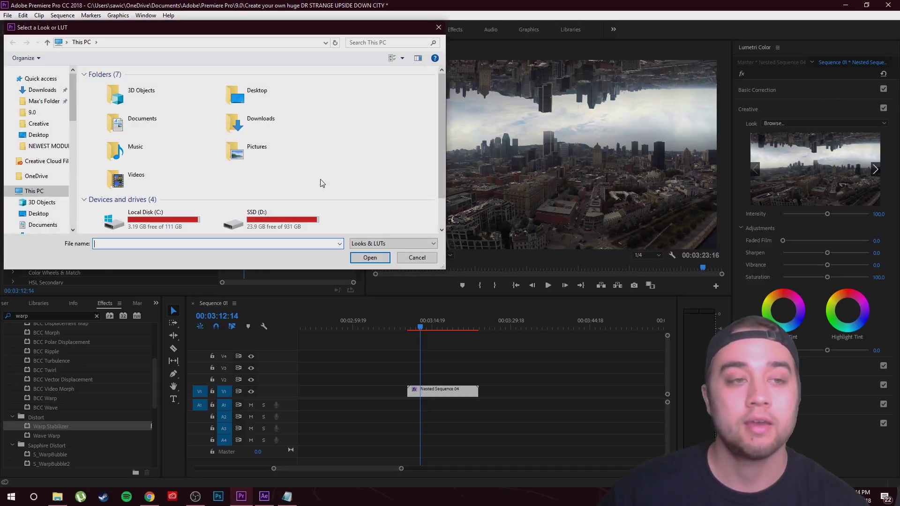
pyautogui.doubleClick(140, 218)
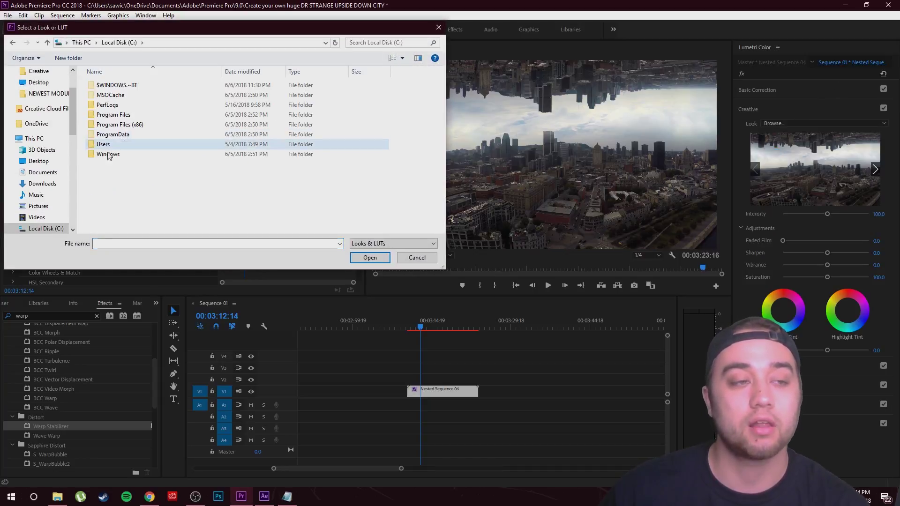
pyautogui.doubleClick(116, 116)
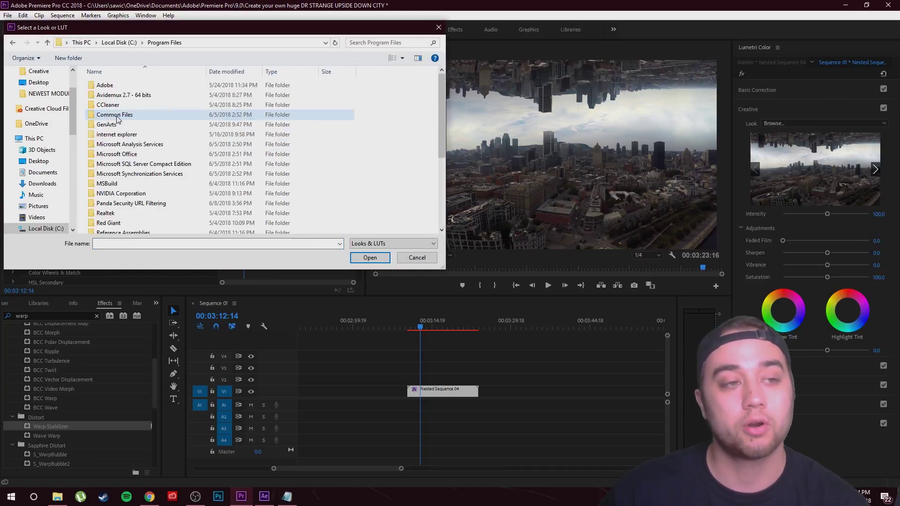
pyautogui.doubleClick(116, 86)
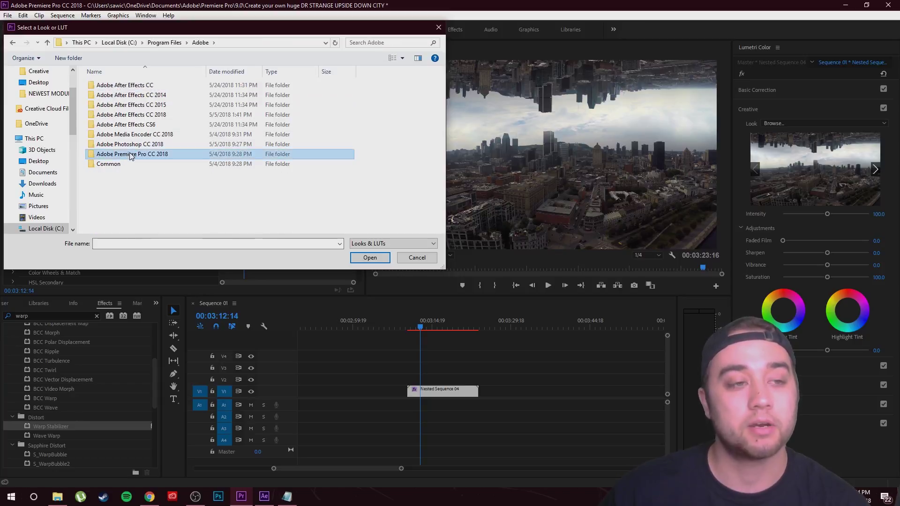
pyautogui.doubleClick(110, 155)
pyautogui.scroll(-2, 137, 211)
pyautogui.doubleClick(125, 210)
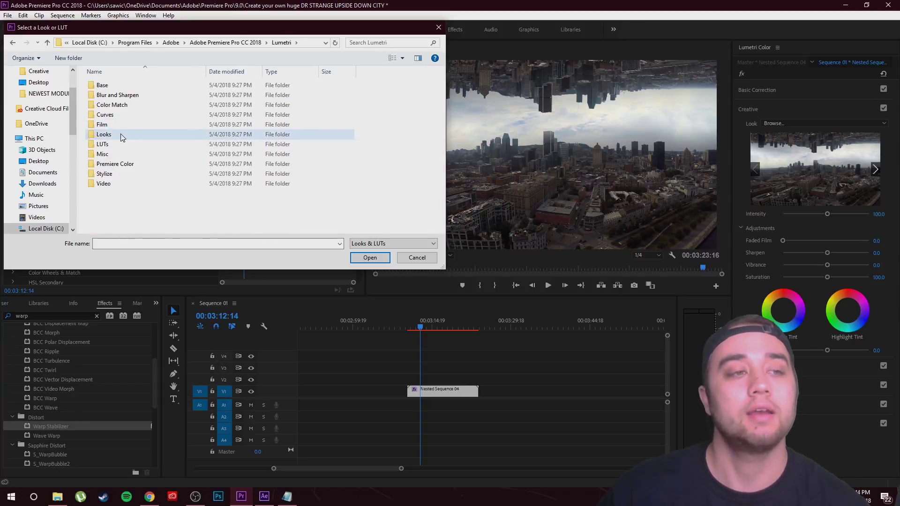
pyautogui.doubleClick(111, 144)
pyautogui.doubleClick(130, 86)
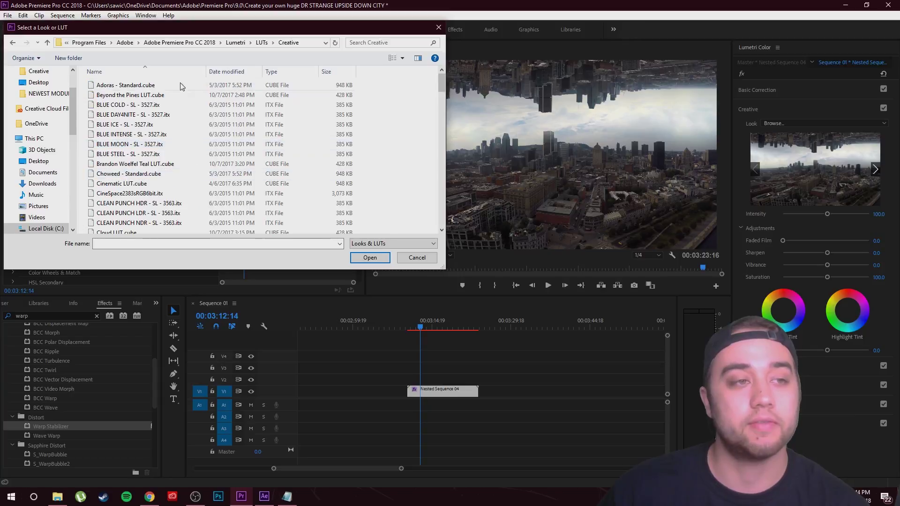
pyautogui.scroll(-2, 197, 144)
pyautogui.scroll(-7, 197, 142)
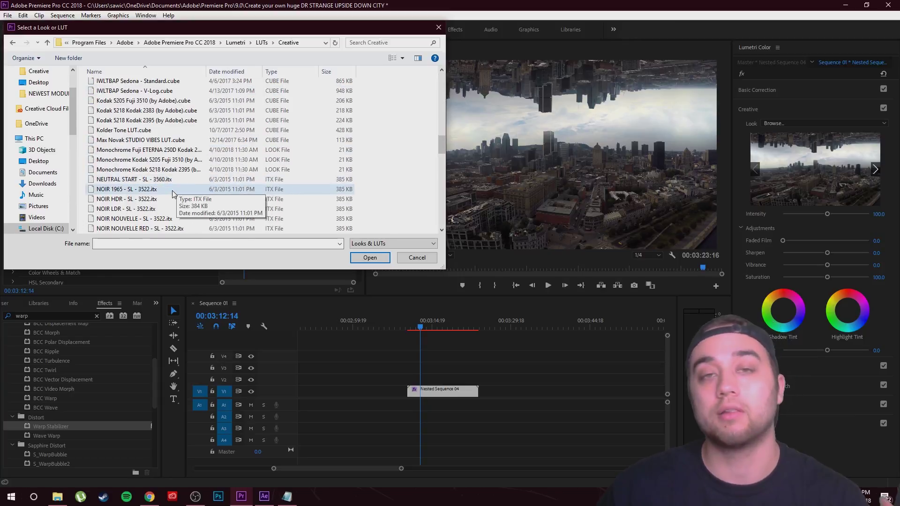
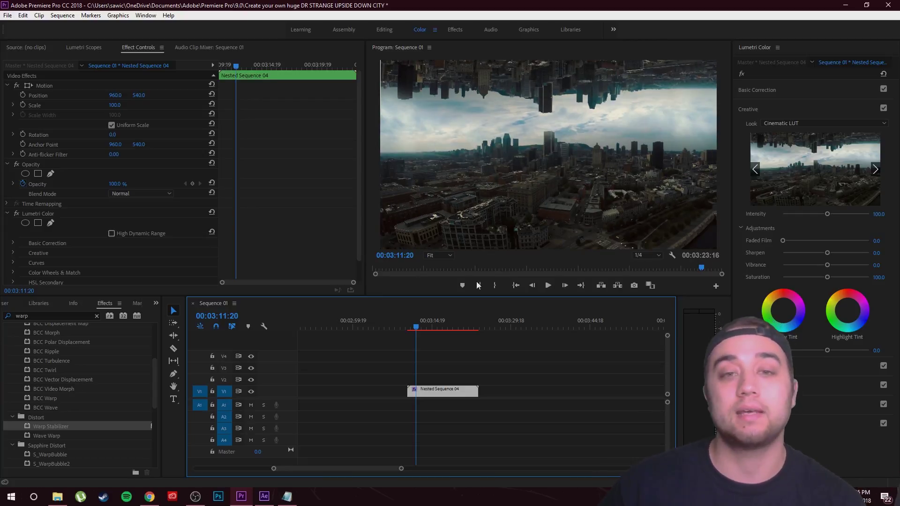
# Nest the graded city clip once more under the suggested name Nested Sequence 05 and select it
pyautogui.rightClick(439, 392)
pyautogui.click(461, 265)
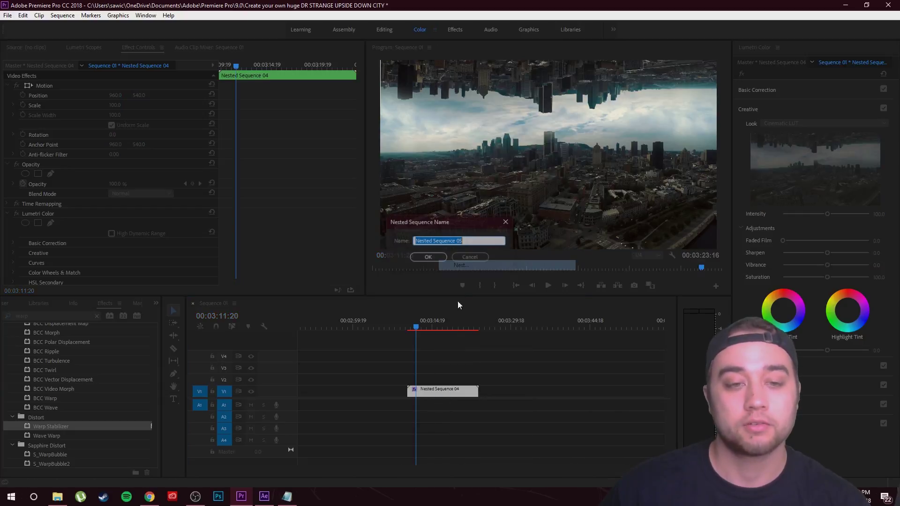
pyautogui.click(428, 257)
pyautogui.click(449, 397)
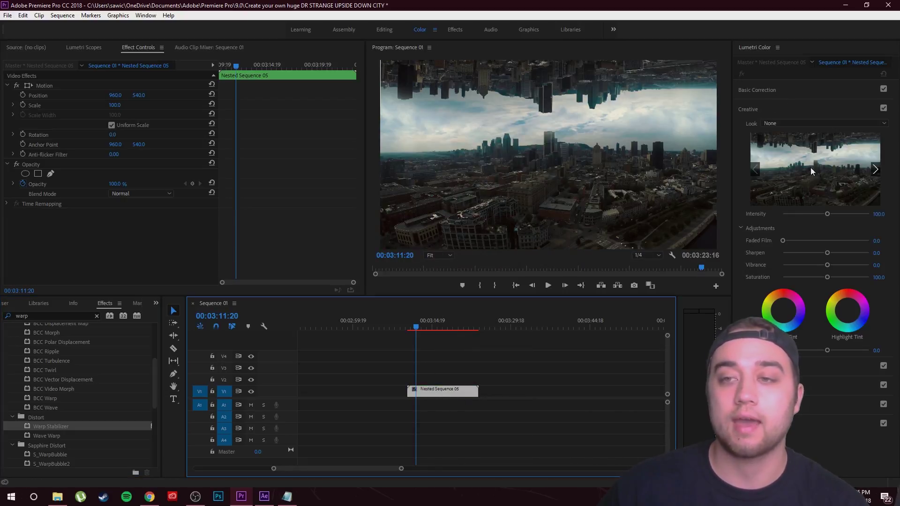
# Apply the Beyond the Pines LUT look to the new nested clip at an intensity of about 57
pyautogui.click(874, 124)
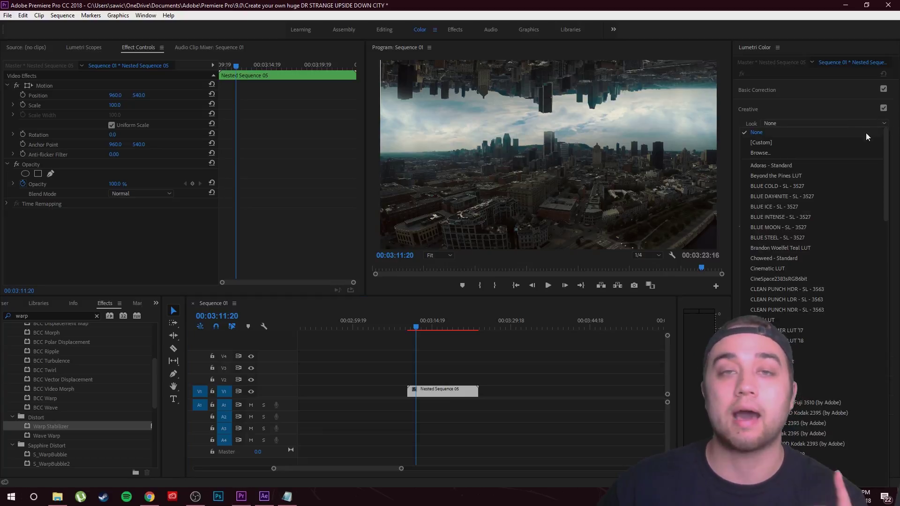
pyautogui.click(787, 175)
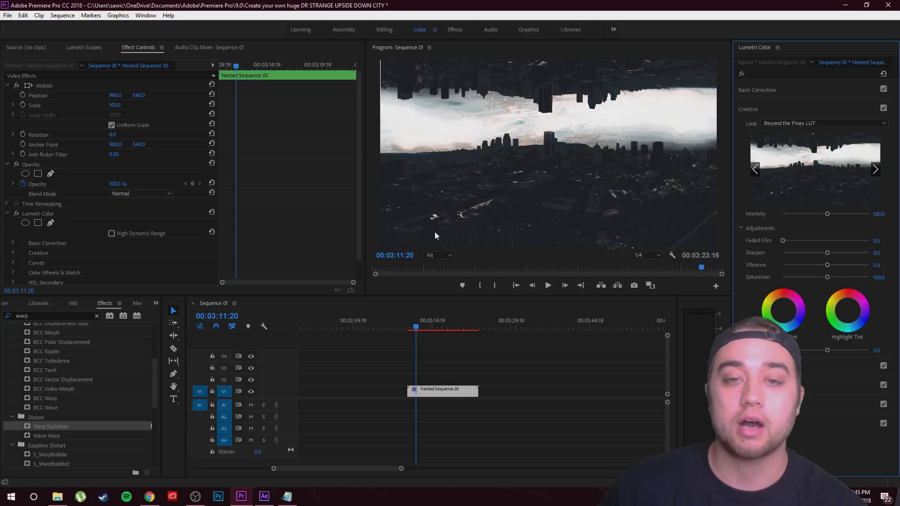
pyautogui.click(807, 213)
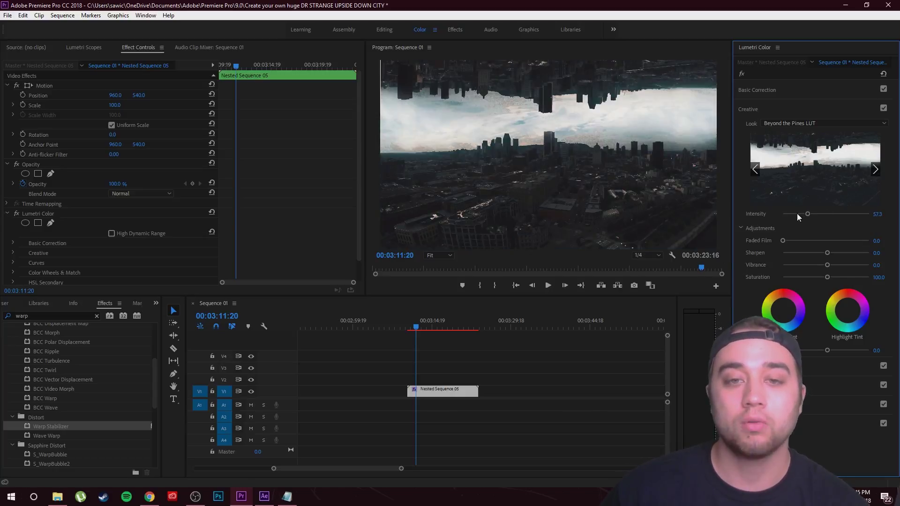
pyautogui.click(420, 328)
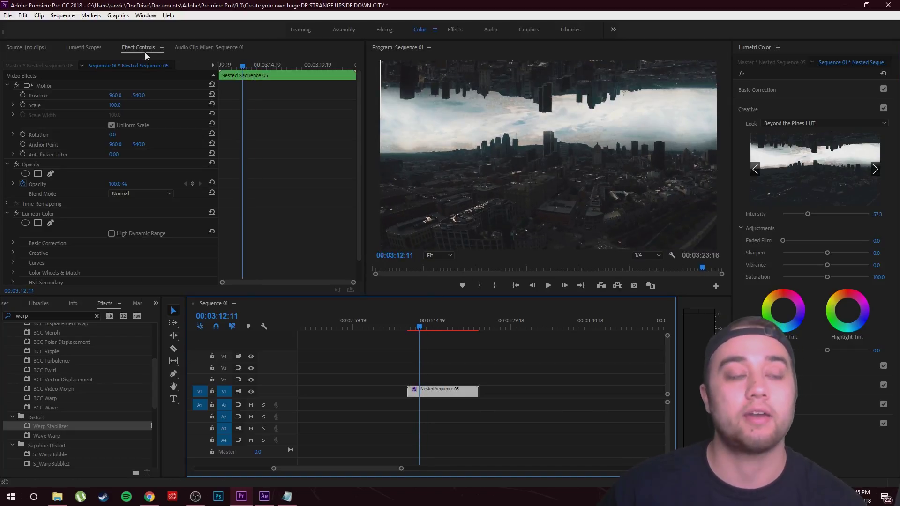
# Toggle the clip's Lumetri Color effect off and on repeatedly to compare the image with and without the grade
pyautogui.scroll(-2, 286, 197)
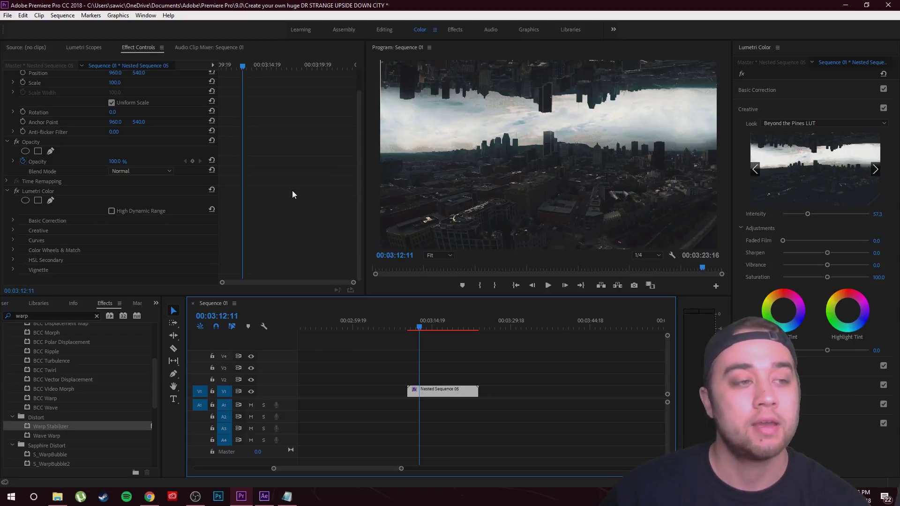
pyautogui.click(18, 192)
pyautogui.click(18, 193)
pyautogui.click(18, 192)
pyautogui.click(18, 192)
pyautogui.click(18, 192)
pyautogui.click(18, 192)
pyautogui.click(18, 192)
pyautogui.click(18, 192)
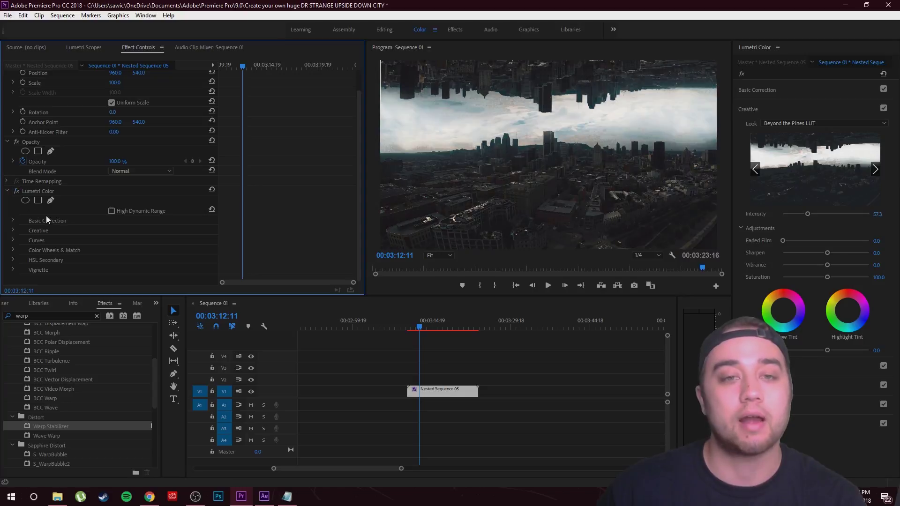
pyautogui.click(18, 192)
pyautogui.click(18, 192)
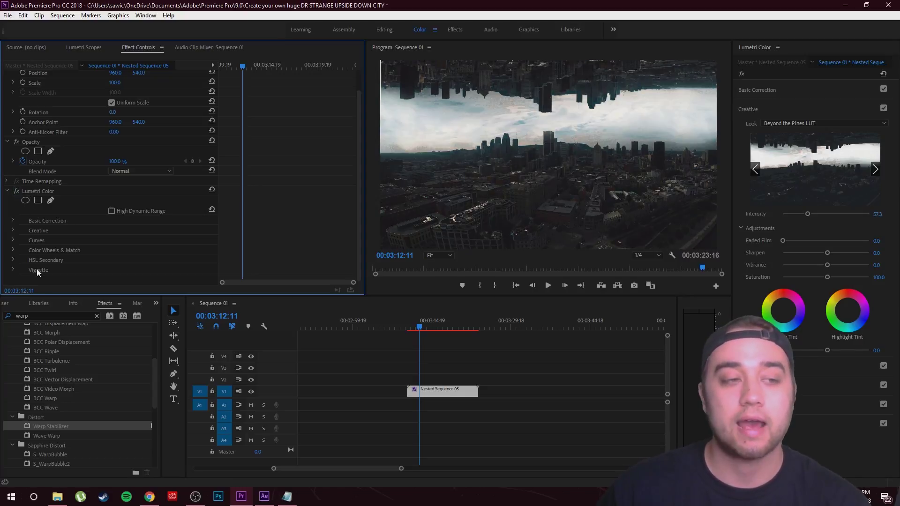
# Add a rectangular Lumetri Color mask spanning the sky between both skylines, invert it and set its feather to 87
pyautogui.click(38, 201)
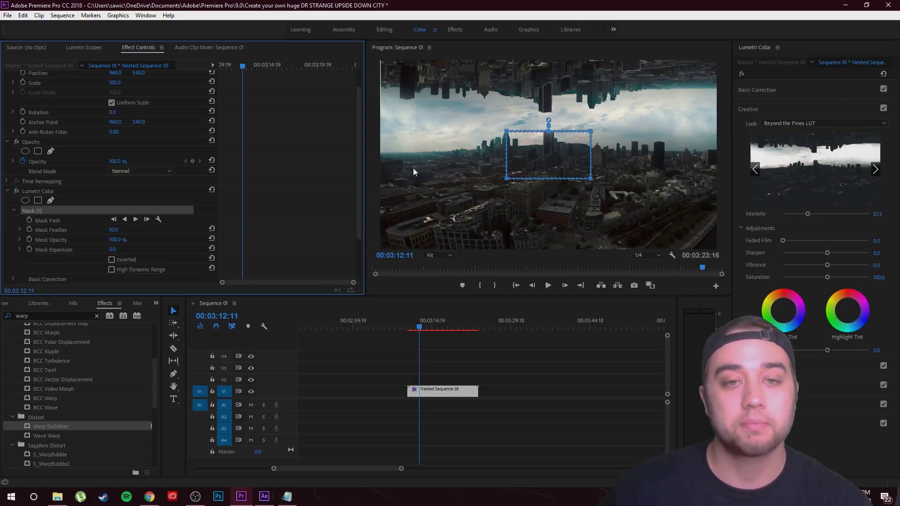
pyautogui.moveTo(540, 154); pyautogui.dragTo(724, 91)
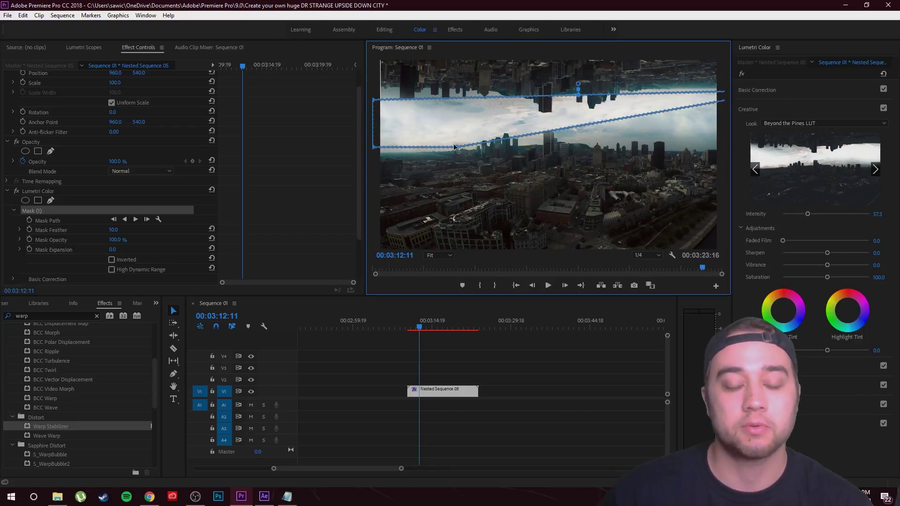
pyautogui.moveTo(454, 147); pyautogui.dragTo(724, 151)
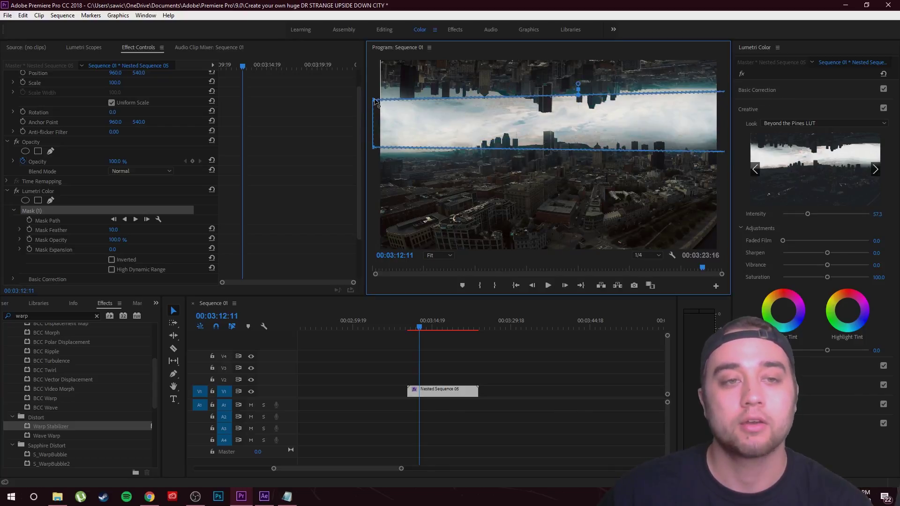
pyautogui.moveTo(376, 101); pyautogui.dragTo(375, 89)
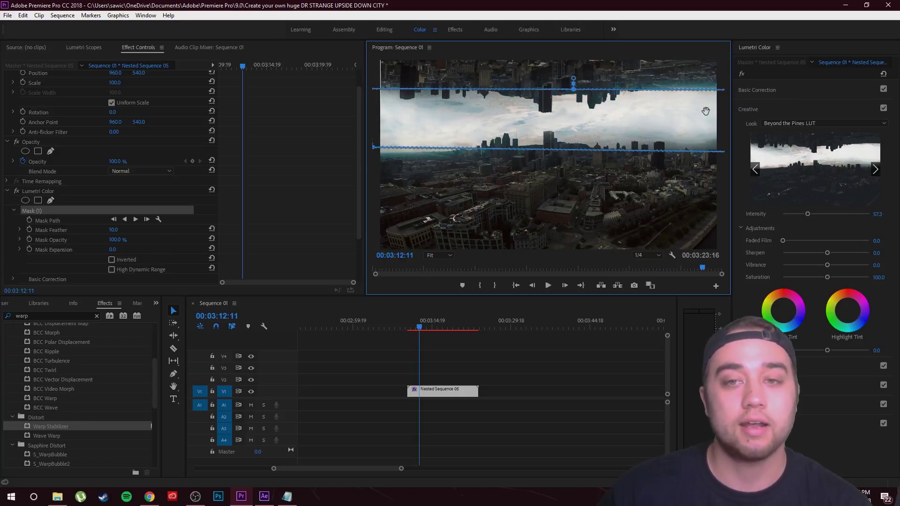
pyautogui.click(112, 260)
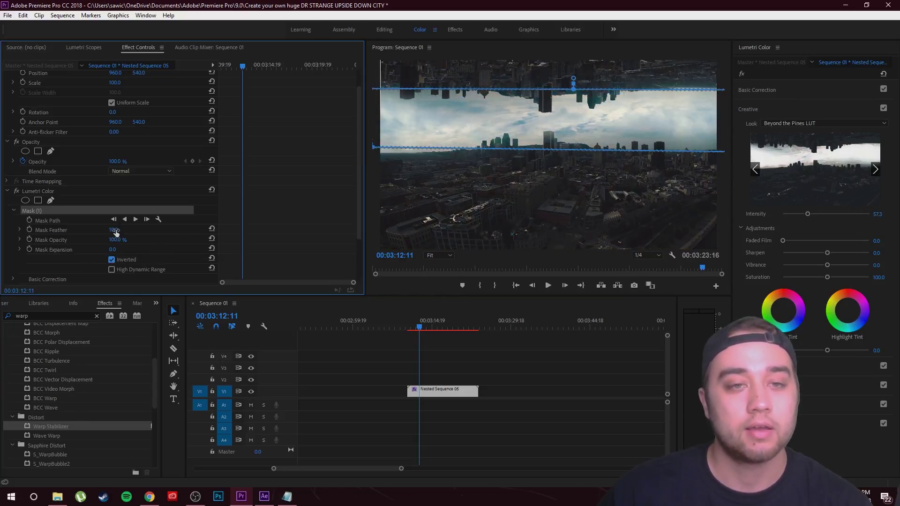
pyautogui.click(506, 364)
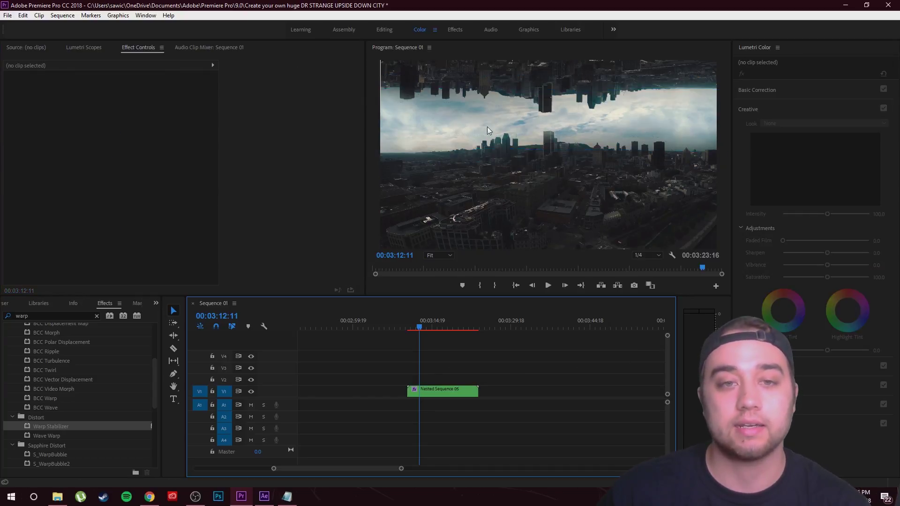
# Play back the masked grade on the nested clip
pyautogui.click(548, 287)
pyautogui.click(447, 392)
pyautogui.click(456, 351)
pyautogui.press('-')
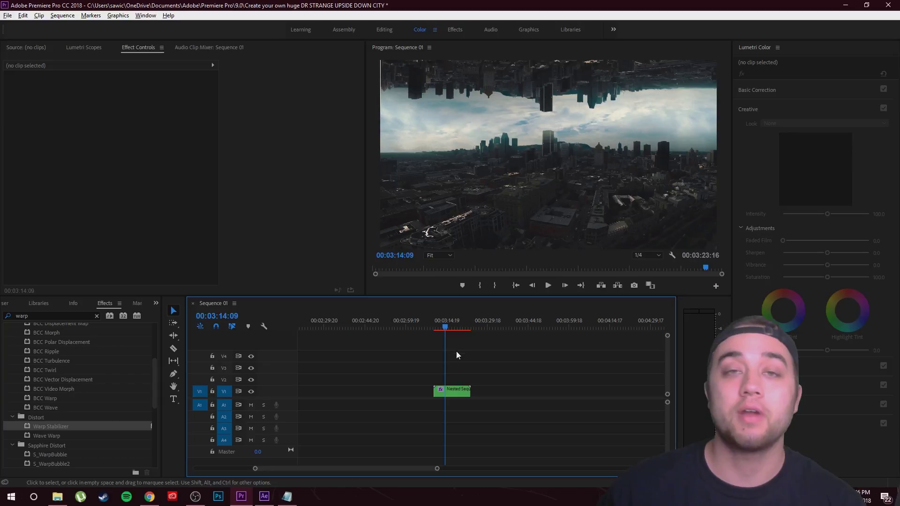
# Shape the nested clip's RGB curve into a gentle S, raising the highlights and lowering the shadows
pyautogui.click(451, 391)
pyautogui.click(749, 109)
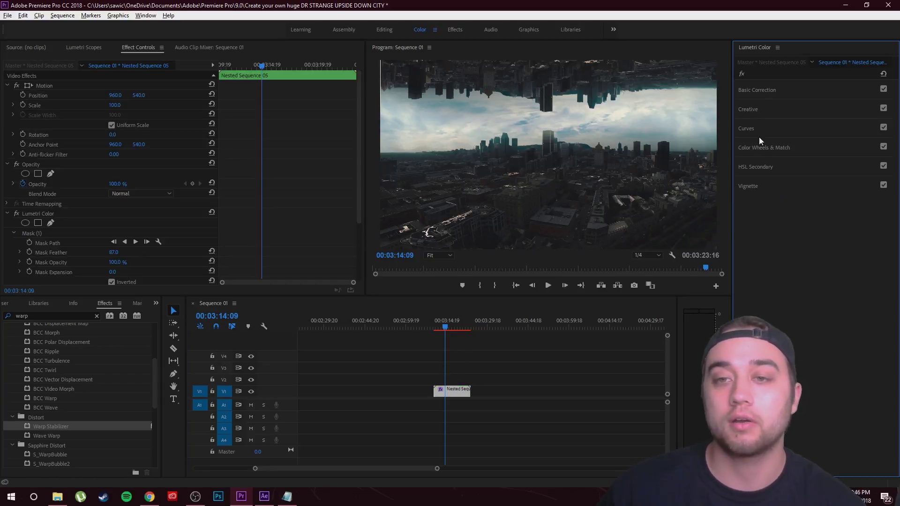
pyautogui.click(747, 129)
pyautogui.moveTo(852, 215); pyautogui.dragTo(850, 206)
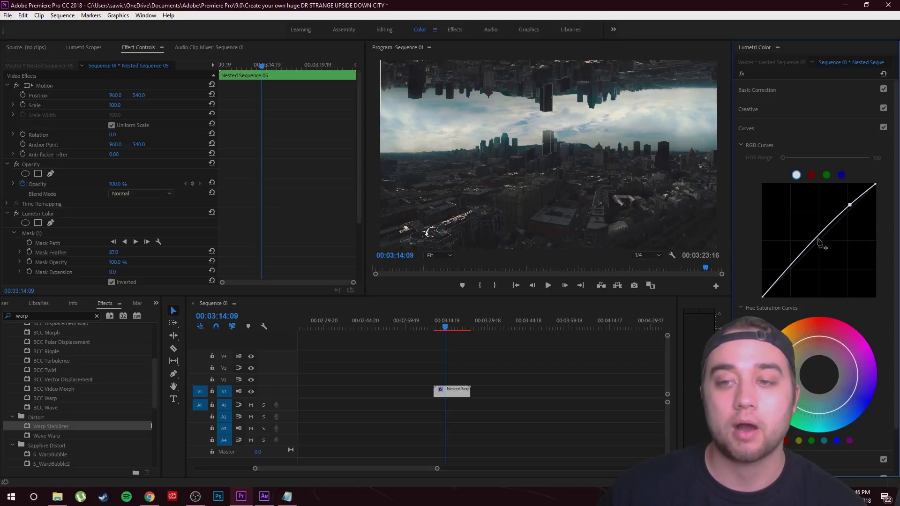
pyautogui.moveTo(786, 273); pyautogui.dragTo(790, 278)
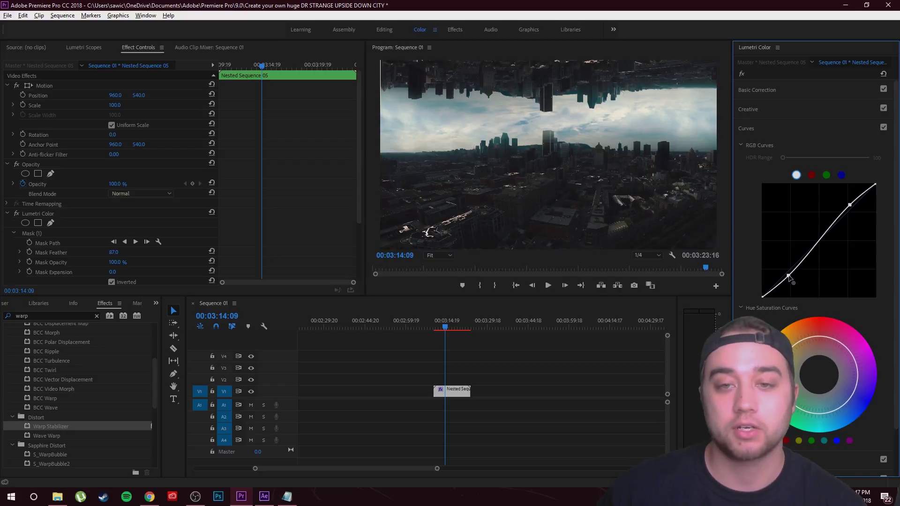
pyautogui.moveTo(814, 248); pyautogui.dragTo(813, 246)
pyautogui.moveTo(850, 202); pyautogui.dragTo(849, 199)
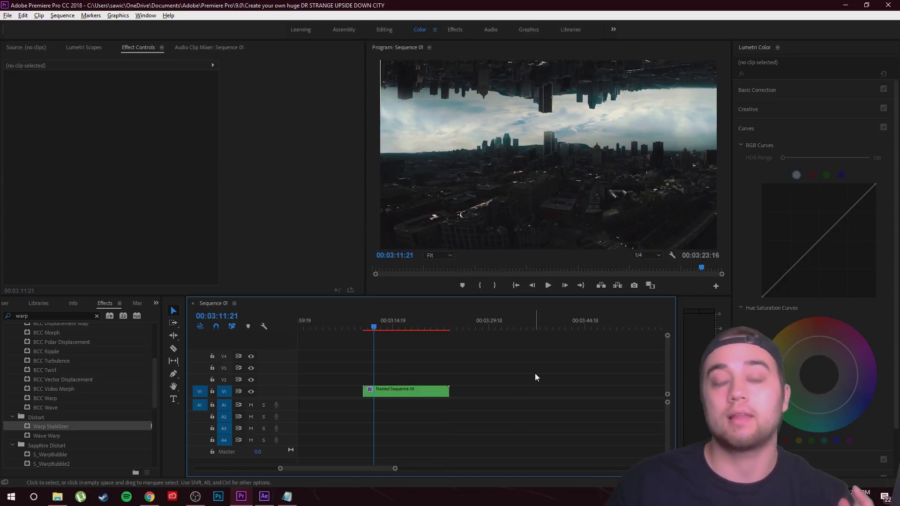
# Create an adjustment layer and place it on V2 across the full length of the nested clip
pyautogui.scroll(-5, 114, 409)
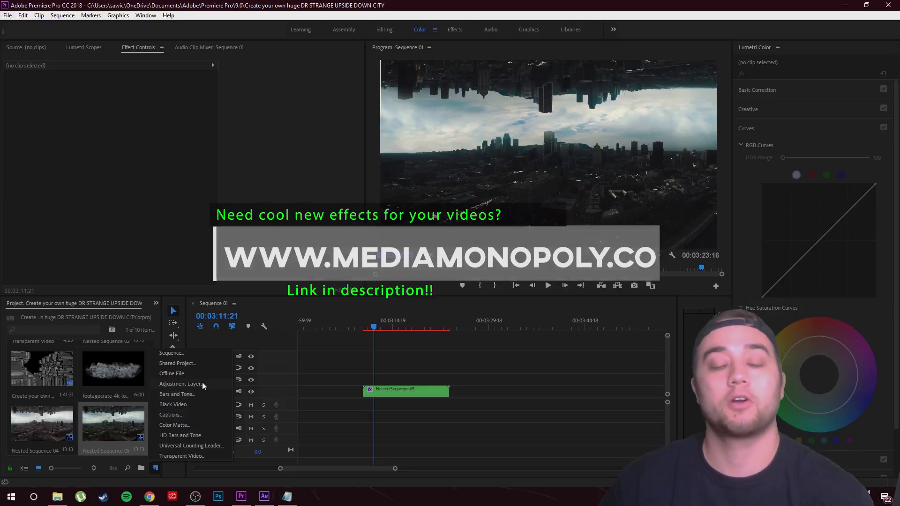
pyautogui.click(237, 424)
pyautogui.press('Return')
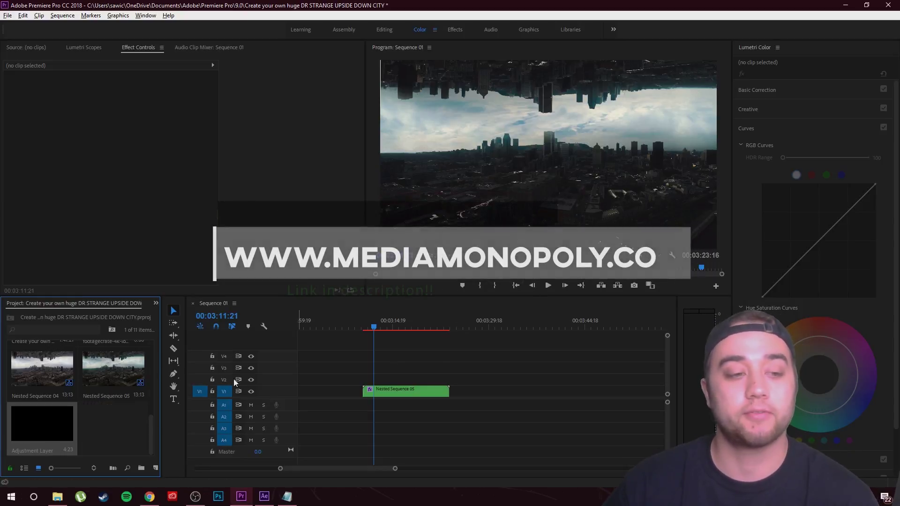
pyautogui.moveTo(30, 426); pyautogui.dragTo(449, 379)
# Apply the Max Novak Glow (Adjustment Layer) preset to the adjustment layer on V2
pyautogui.click(156, 303)
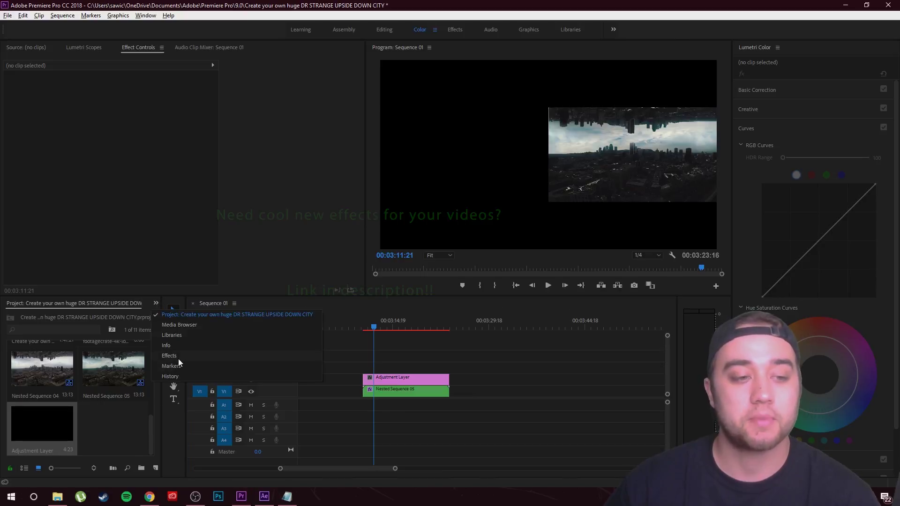
pyautogui.click(180, 365)
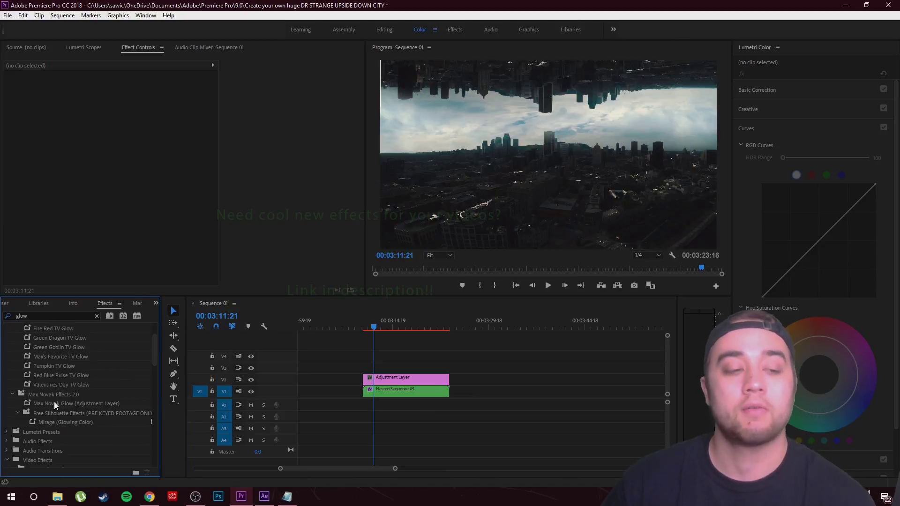
pyautogui.click(43, 395)
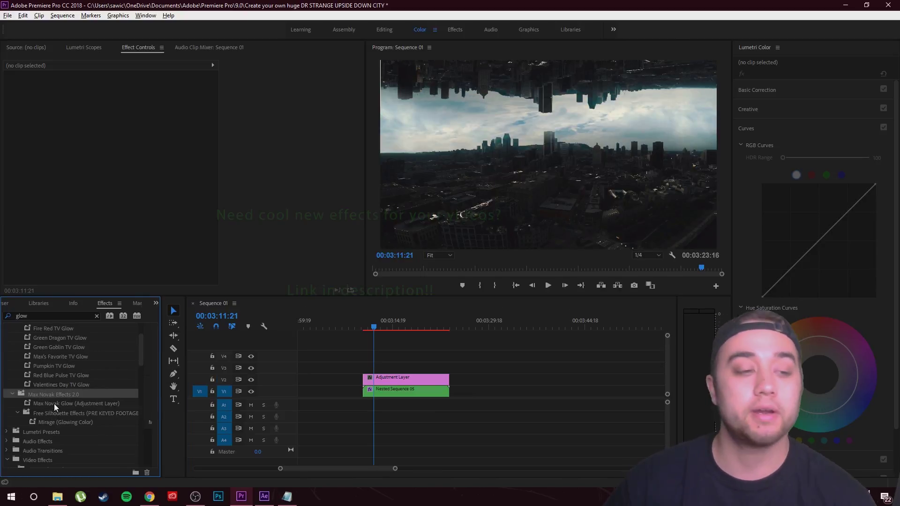
pyautogui.moveTo(52, 406); pyautogui.dragTo(398, 379)
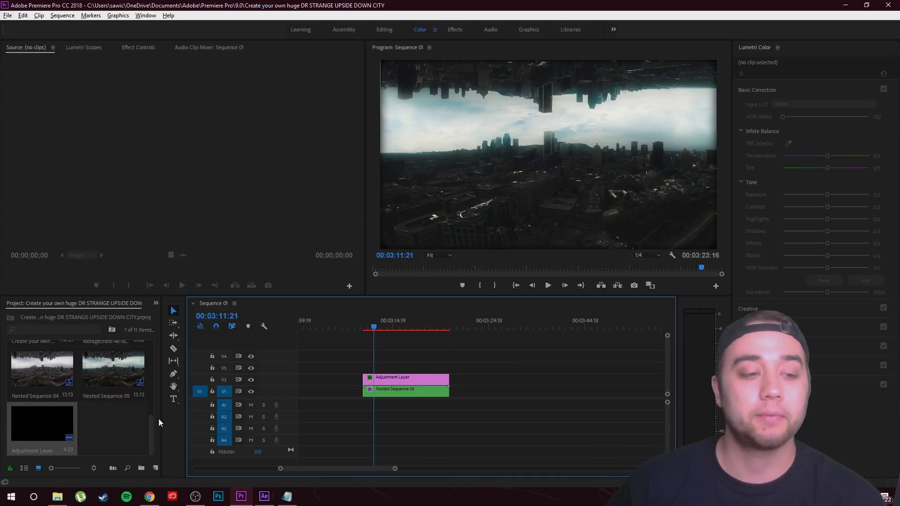
# Create a 1920 x 1080 transparent video at 23.976 fps and place it on V2 after the adjustment layer, about 33 seconds long
pyautogui.moveTo(173, 413); pyautogui.dragTo(191, 451)
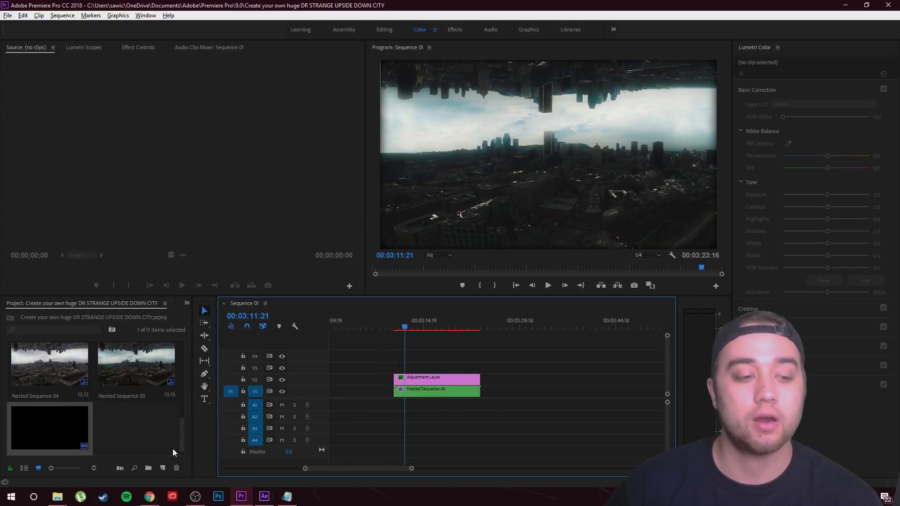
pyautogui.click(164, 470)
pyautogui.click(197, 458)
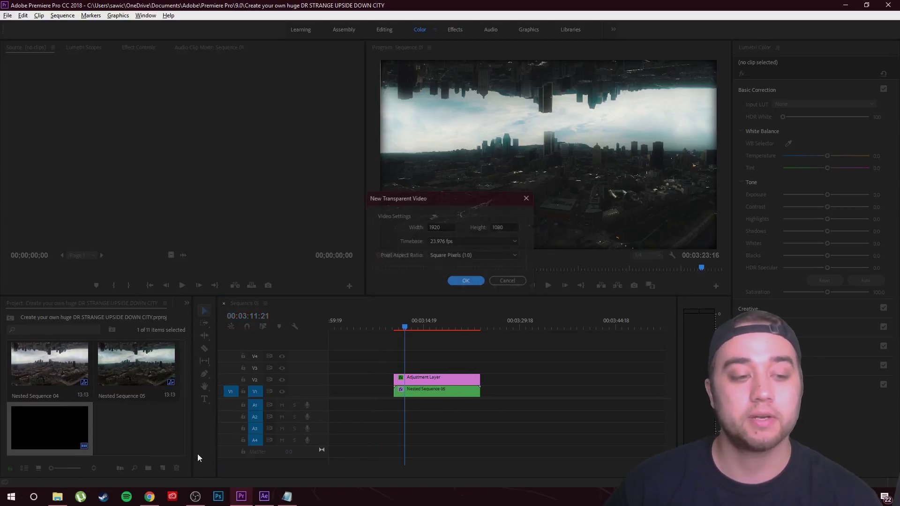
pyautogui.click(464, 282)
pyautogui.moveTo(139, 432); pyautogui.dragTo(415, 374)
pyautogui.moveTo(349, 328); pyautogui.dragTo(645, 379)
pyautogui.scroll(-3, 459, 378)
pyautogui.scroll(-4, 510, 368)
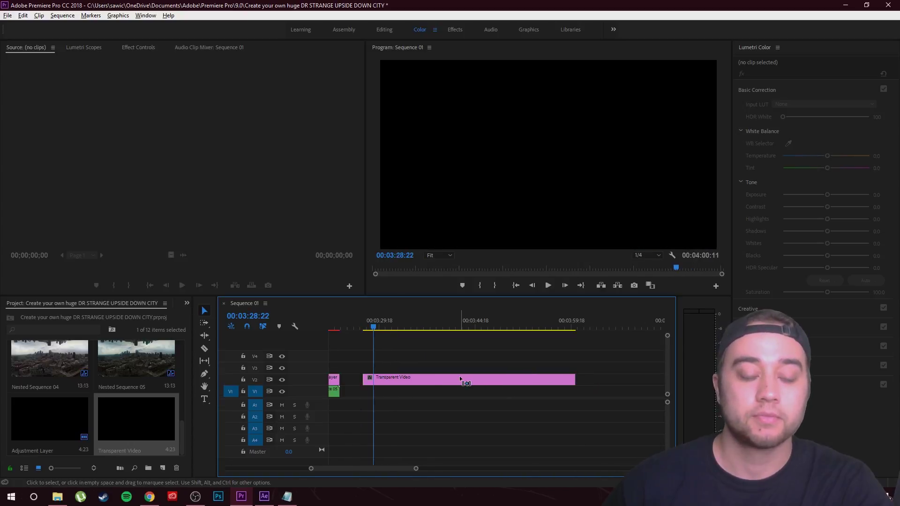
# Replace the Transparent Video clip with an After Effects composition and switch to After Effects
pyautogui.rightClick(431, 378)
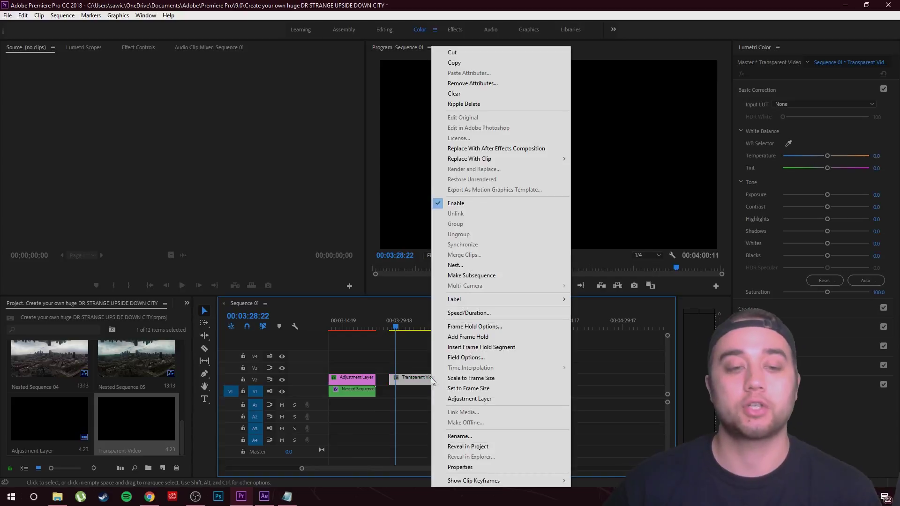
pyautogui.click(533, 148)
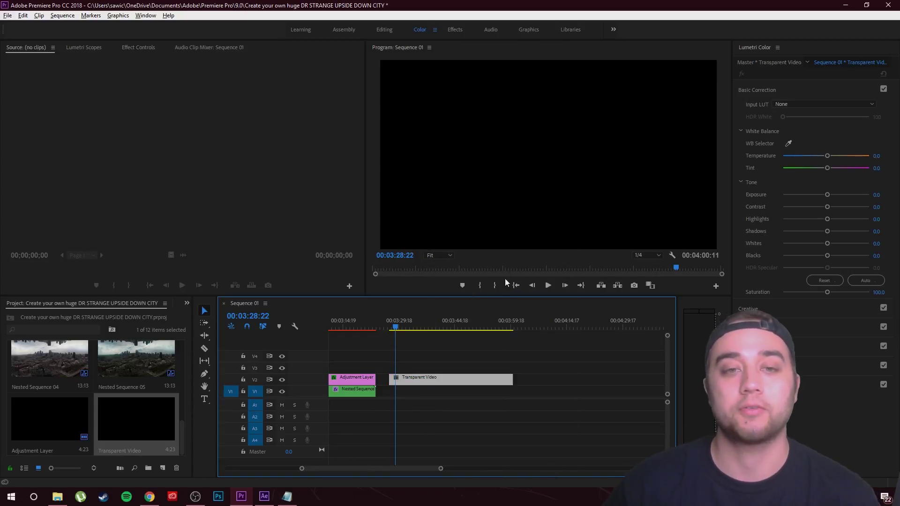
pyautogui.click(265, 498)
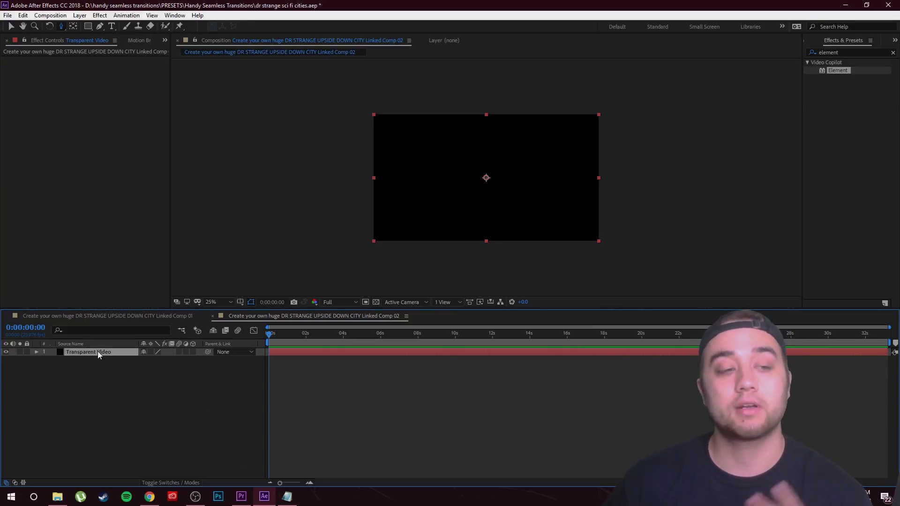
# Delete the Transparent Video layer from the linked composition and add a new black solid in its place
pyautogui.press('Delete')
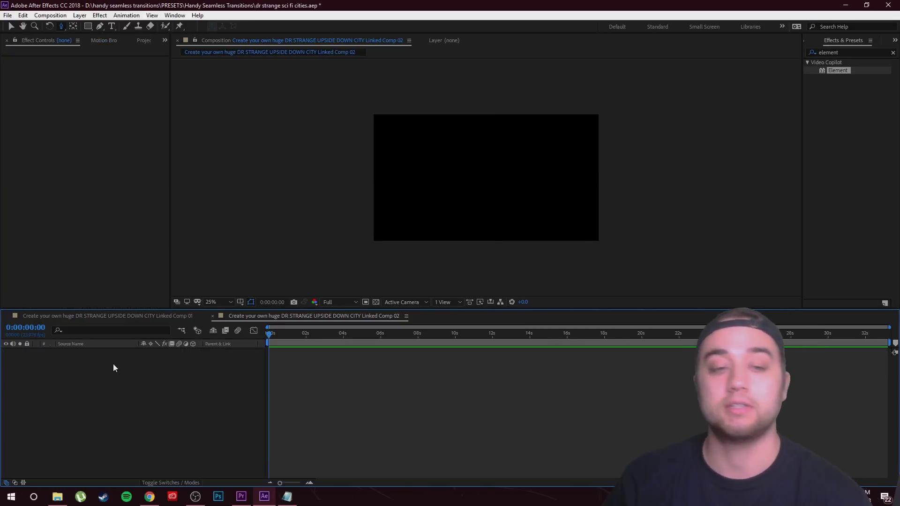
pyautogui.rightClick(102, 371)
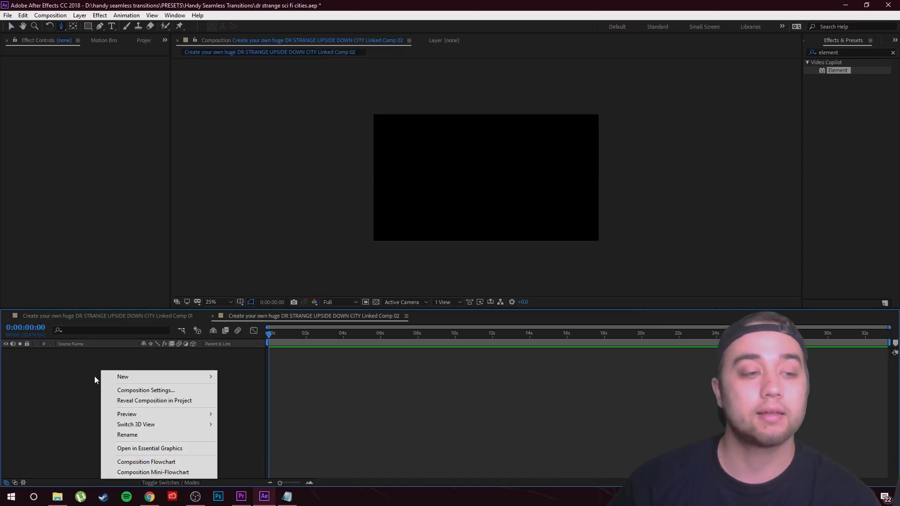
pyautogui.moveTo(123, 377)
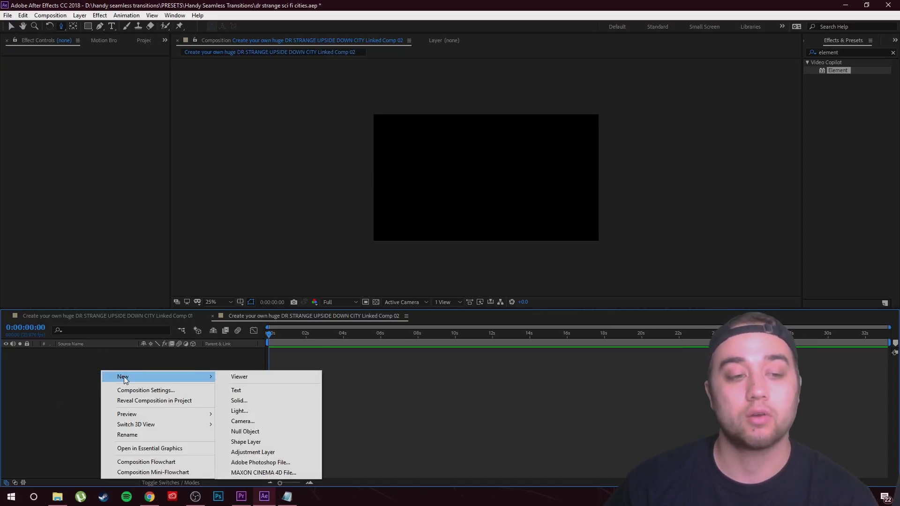
pyautogui.click(251, 400)
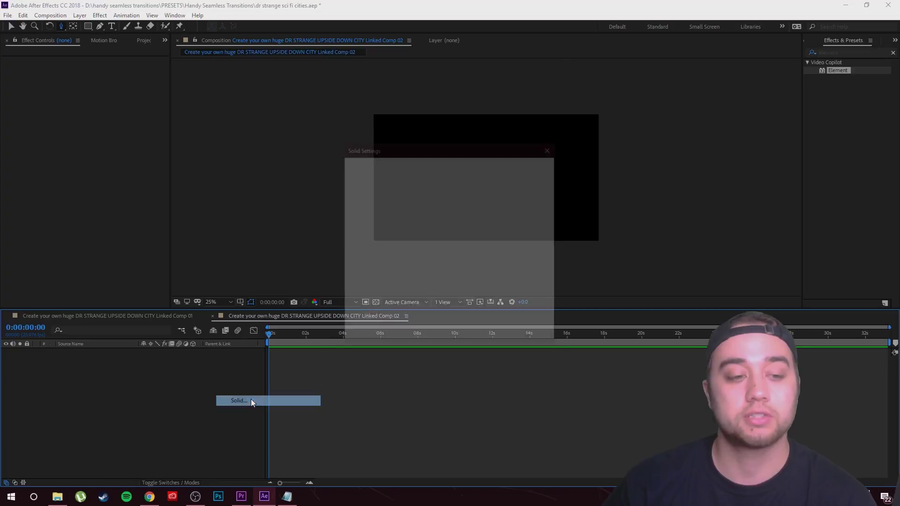
pyautogui.click(482, 331)
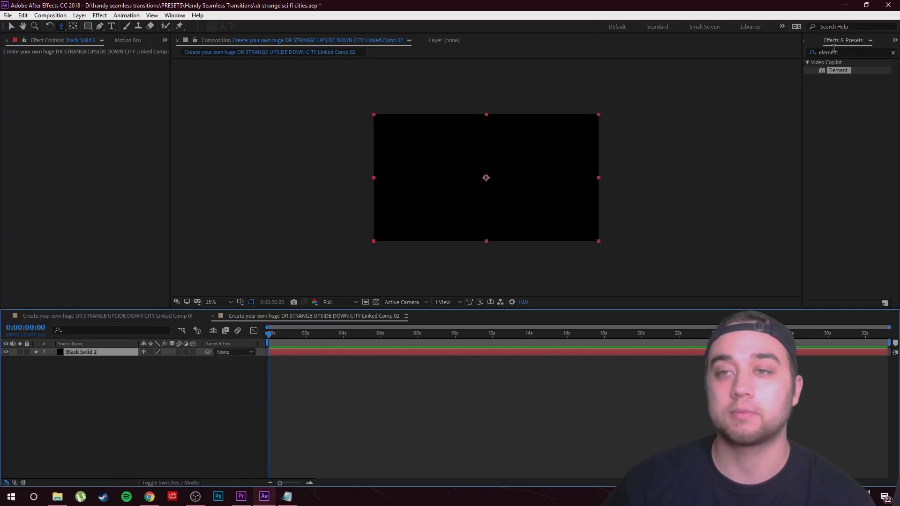
# Apply the Element effect to the black solid and open the Metropolitan_No_Antennas model collection in its Scene Setup
pyautogui.moveTo(832, 70); pyautogui.dragTo(78, 350)
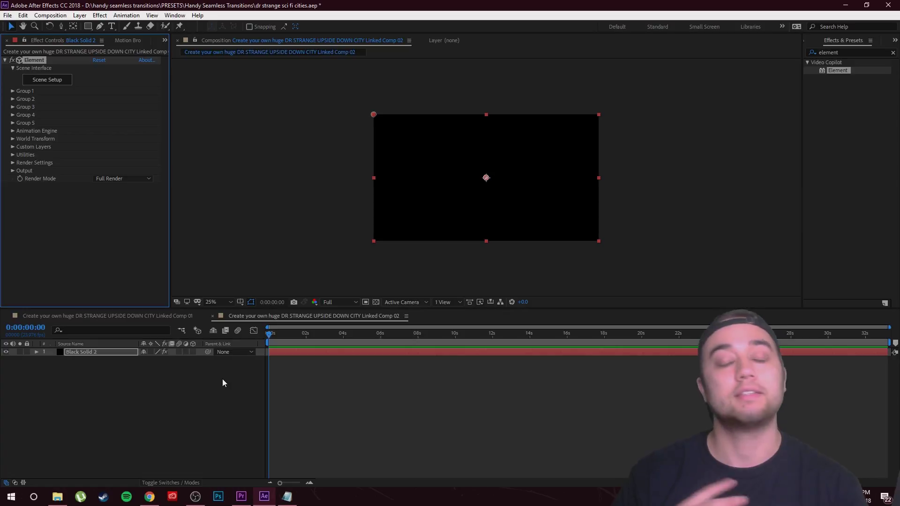
pyautogui.click(47, 80)
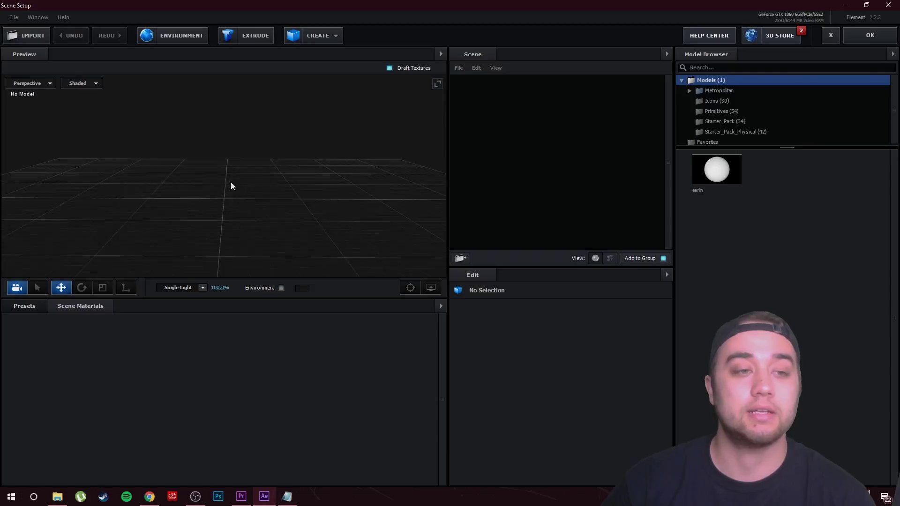
pyautogui.moveTo(231, 186); pyautogui.dragTo(212, 228)
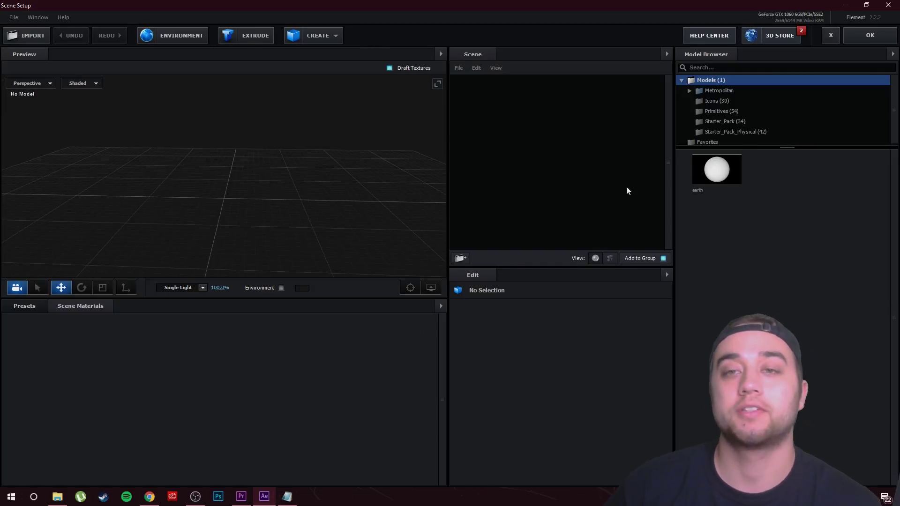
pyautogui.doubleClick(732, 90)
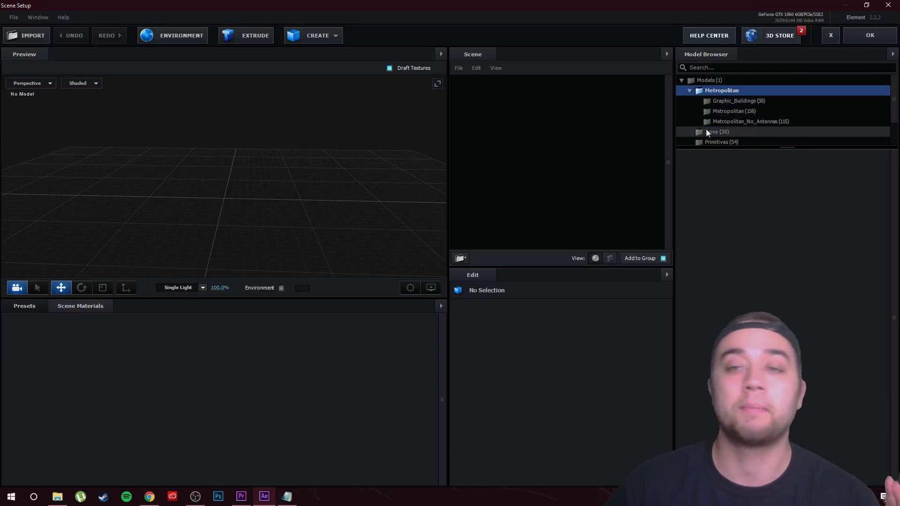
pyautogui.click(748, 121)
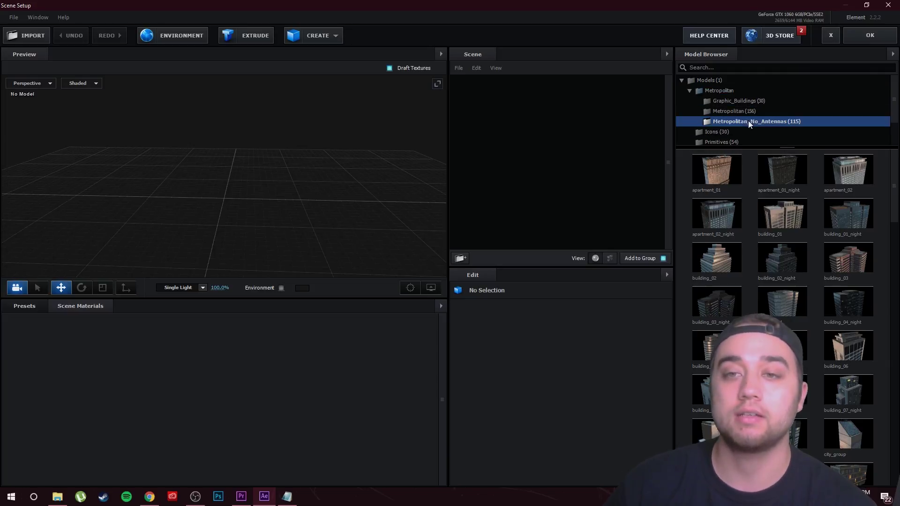
# Add the building_07_night, building_08_night and city_group_night models to the scene
pyautogui.scroll(-1, 844, 300)
pyautogui.click(844, 300)
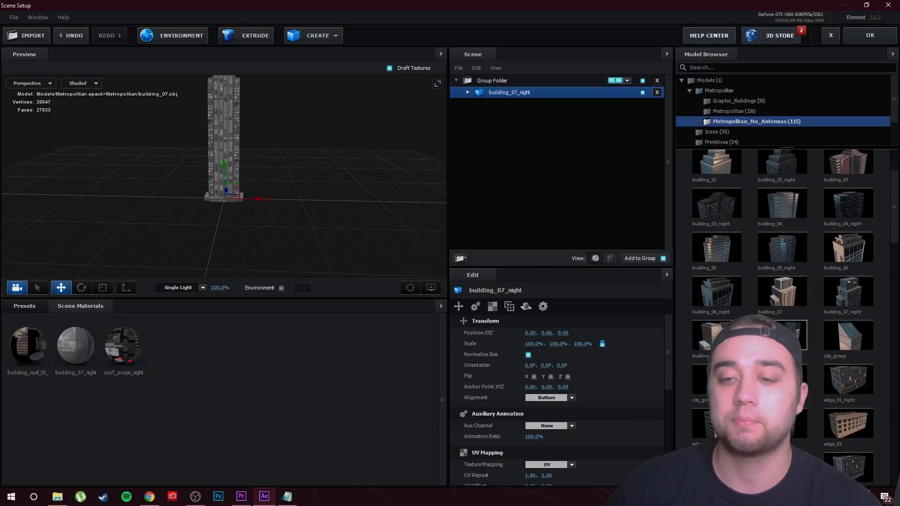
pyautogui.click(782, 335)
pyautogui.click(716, 380)
# Add the edge_04_night, empire_state_night, empire_state and low_building_night models to the scene
pyautogui.scroll(-6, 782, 328)
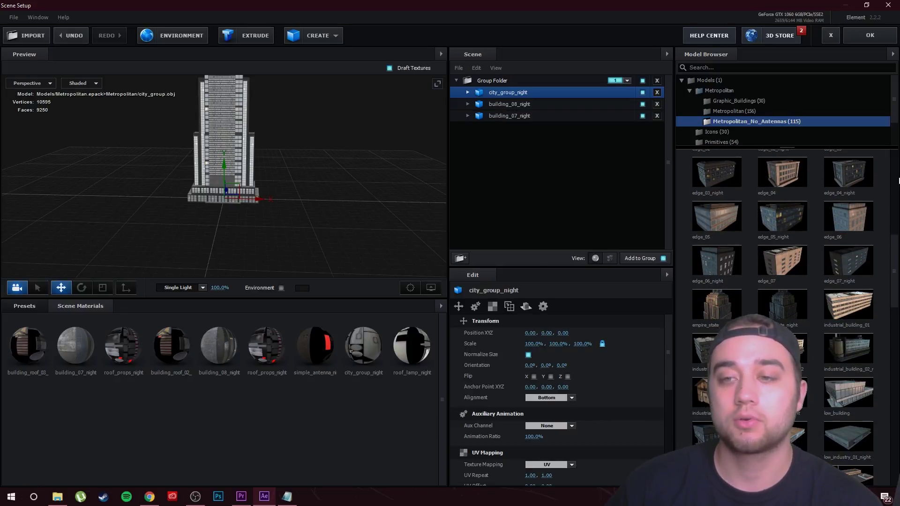
pyautogui.click(849, 172)
pyautogui.click(781, 304)
pyautogui.click(716, 305)
pyautogui.scroll(-2, 716, 305)
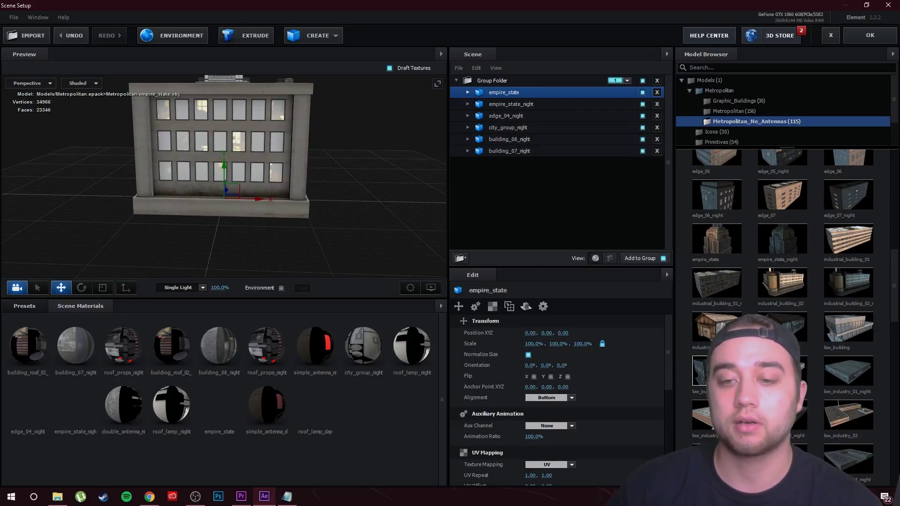
pyautogui.click(716, 373)
# Add the office_02_night, skyscraper_02_night, skyscraper_08_night and skyscraper_07_night models to the scene
pyautogui.scroll(-4, 804, 402)
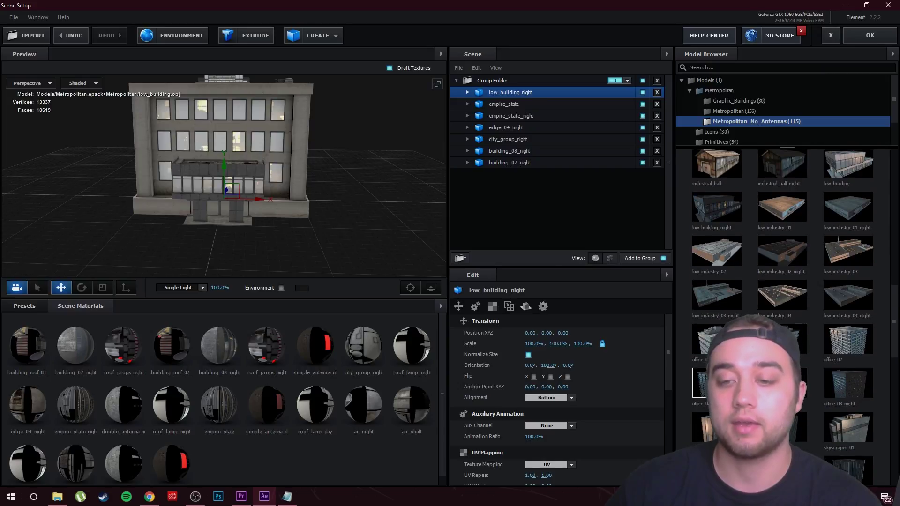
pyautogui.click(716, 382)
pyautogui.scroll(-5, 716, 381)
pyautogui.click(849, 242)
pyautogui.click(834, 425)
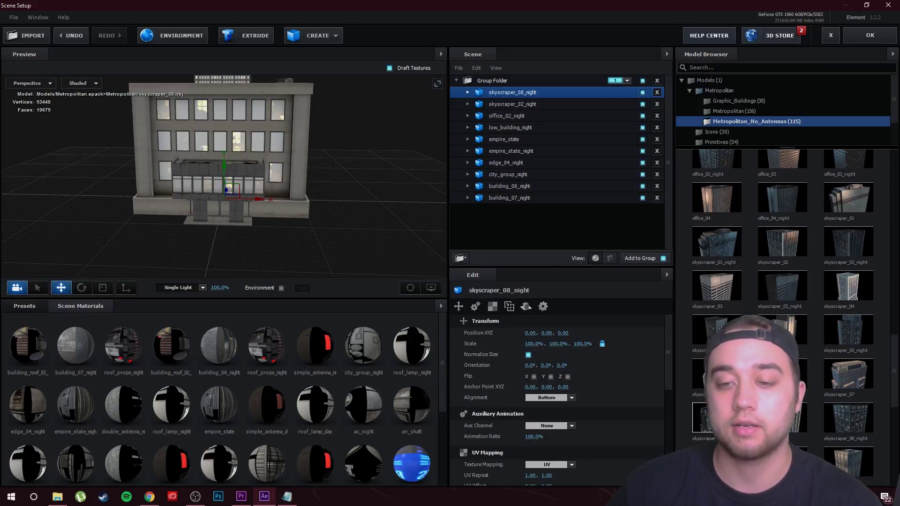
pyautogui.click(848, 373)
# Add the street_layout_06_night, street_layout_03_night, street_layout_02_night and skyscraper_10_night models, and accept the scene
pyautogui.scroll(-7, 848, 373)
pyautogui.scroll(-5, 337, 185)
pyautogui.moveTo(332, 200); pyautogui.dragTo(236, 198)
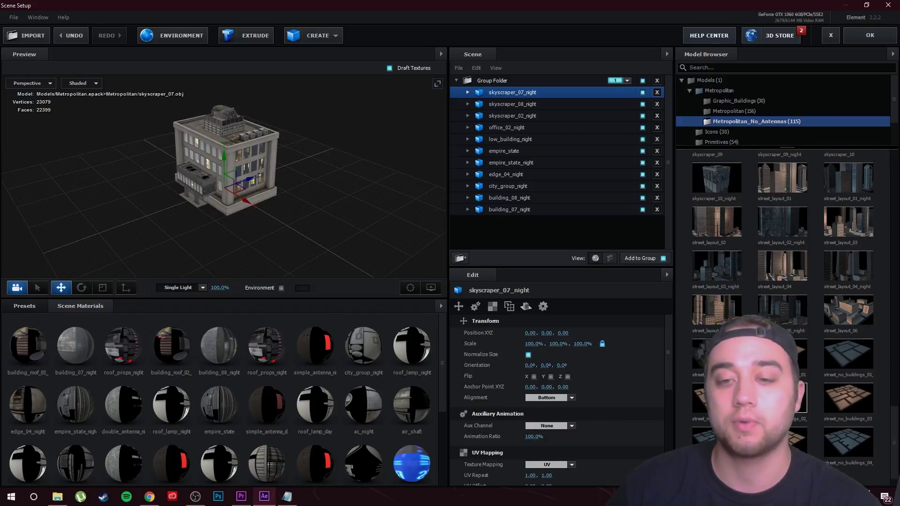
pyautogui.scroll(-1, 750, 304)
pyautogui.click(716, 324)
pyautogui.click(729, 233)
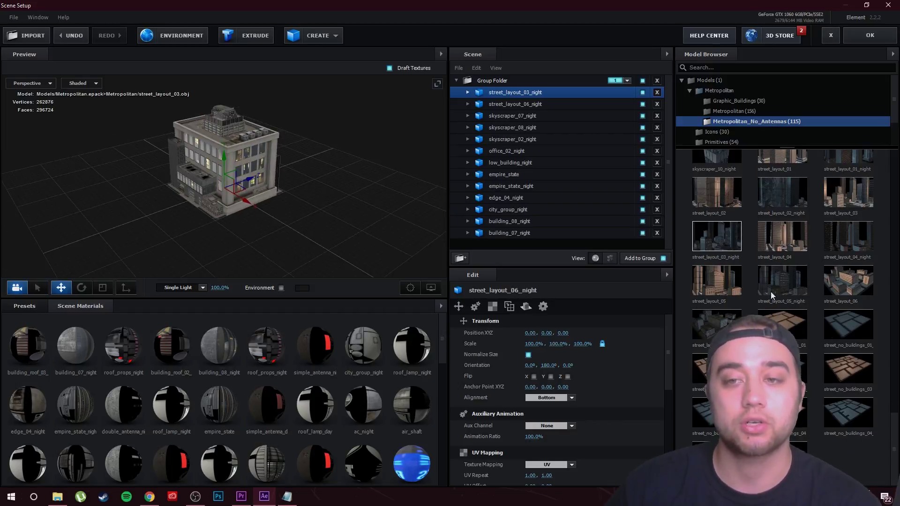
pyautogui.scroll(4, 772, 289)
pyautogui.click(783, 323)
pyautogui.click(717, 281)
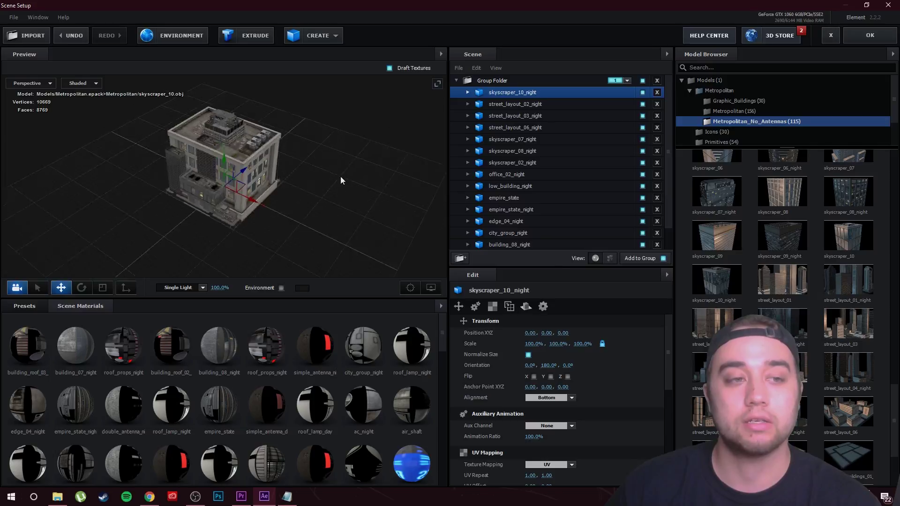
pyautogui.click(870, 36)
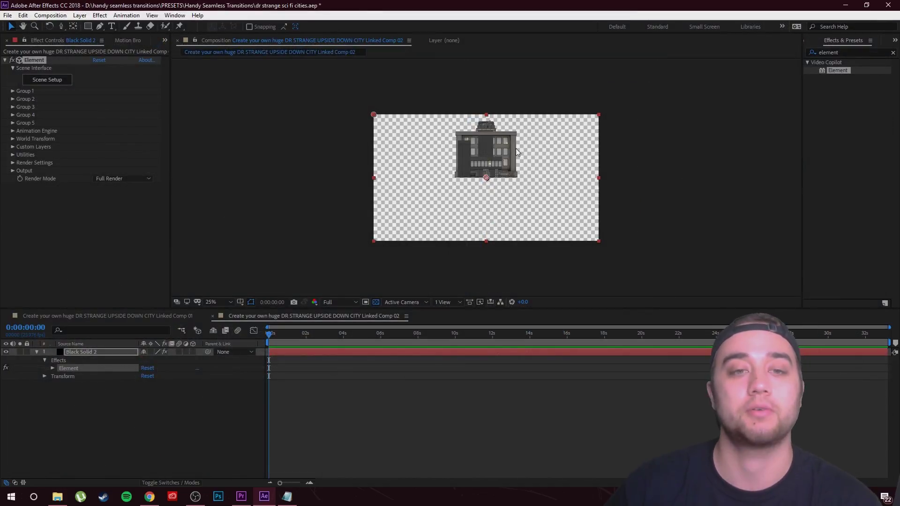
# Set Group 1's particle count to 14 and its replicator shape to Plane in the Element effect
pyautogui.click(13, 91)
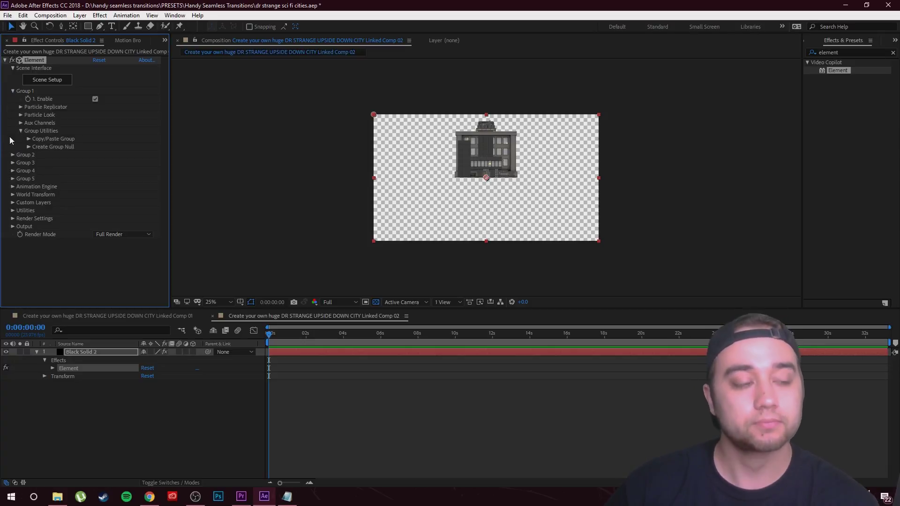
pyautogui.click(20, 107)
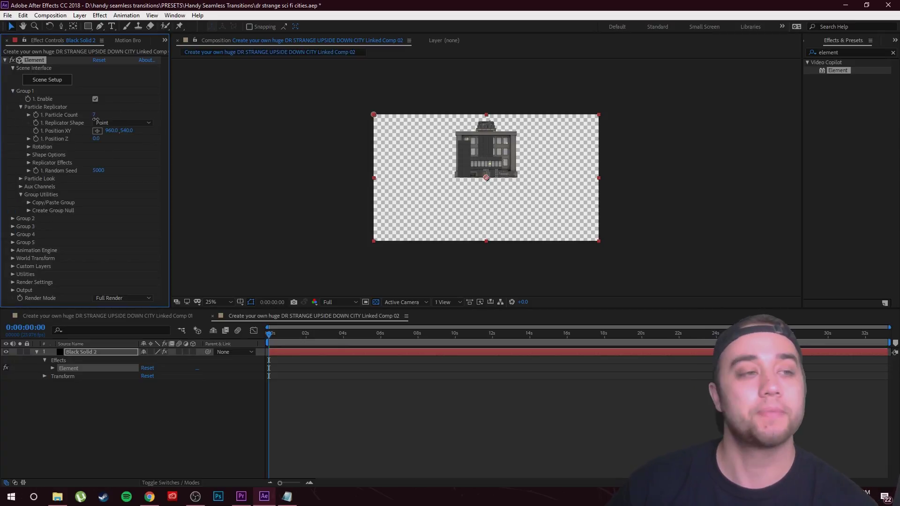
pyautogui.moveTo(94, 117); pyautogui.dragTo(97, 119)
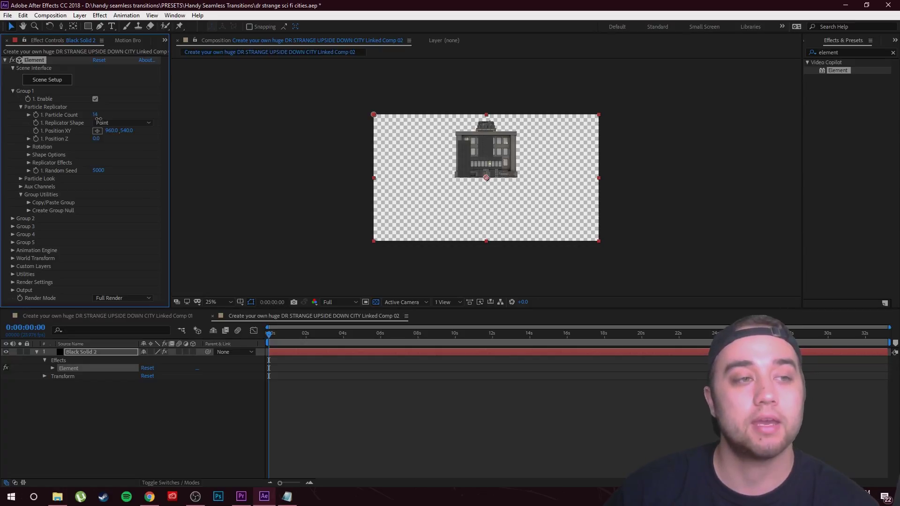
pyautogui.click(140, 123)
pyautogui.click(117, 154)
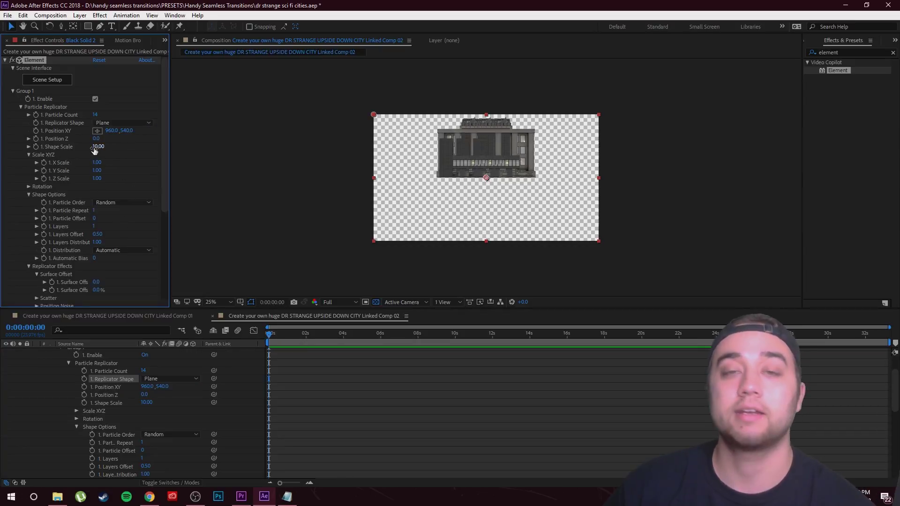
# Increase Group 1's shape scale to 38.30 to spread the replicated buildings apart
pyautogui.moveTo(98, 147); pyautogui.dragTo(594, 196)
pyautogui.moveTo(106, 151); pyautogui.dragTo(2, 189)
pyautogui.moveTo(102, 149); pyautogui.dragTo(4, 201)
pyautogui.scroll(2, 37, 414)
# Collapse the Black Solid 2 layer and add a new camera to the composition with its default settings
pyautogui.click(36, 352)
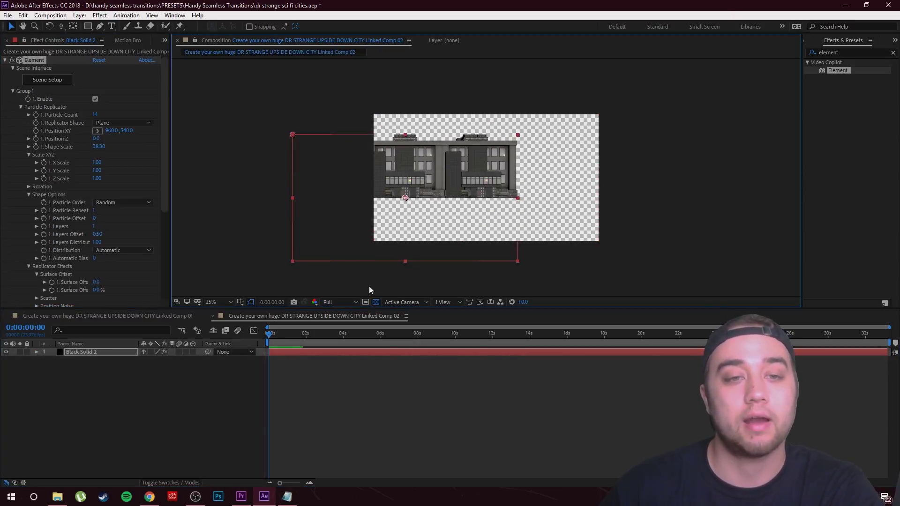
pyautogui.rightClick(128, 388)
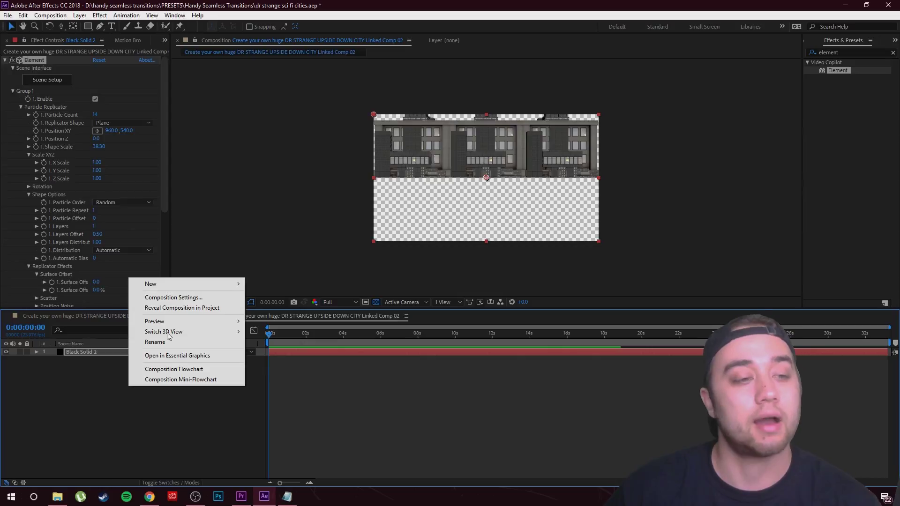
pyautogui.moveTo(199, 284)
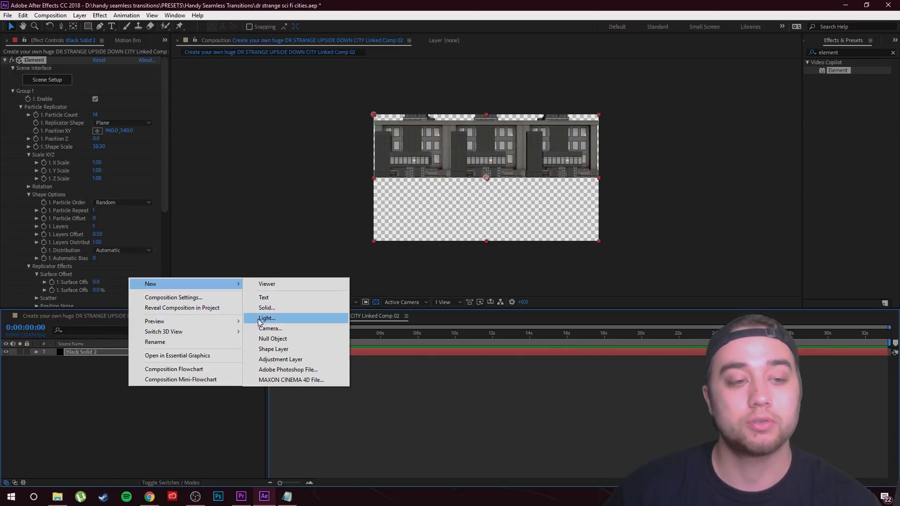
pyautogui.click(265, 329)
pyautogui.click(544, 349)
# Orbit Camera 1 above the replicated buildings and pull it back until the whole block is in frame
pyautogui.press('c')
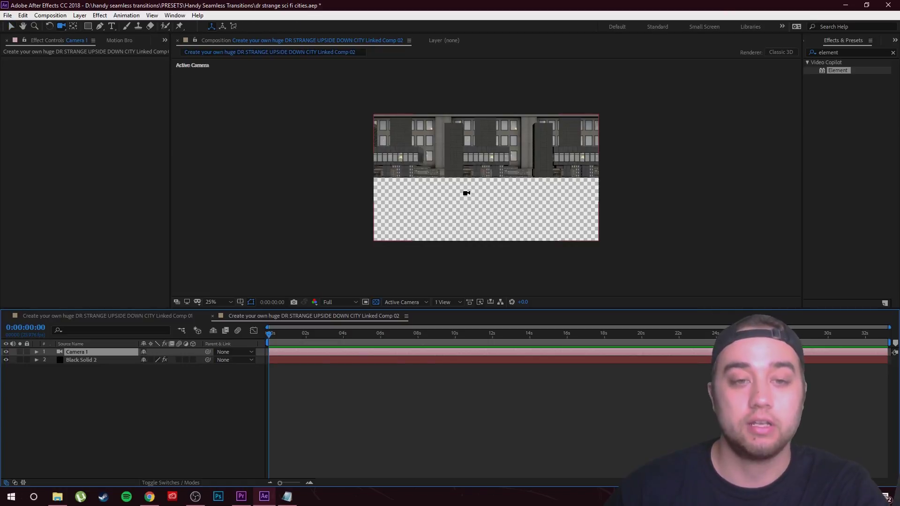
pyautogui.moveTo(481, 172); pyautogui.dragTo(506, 185)
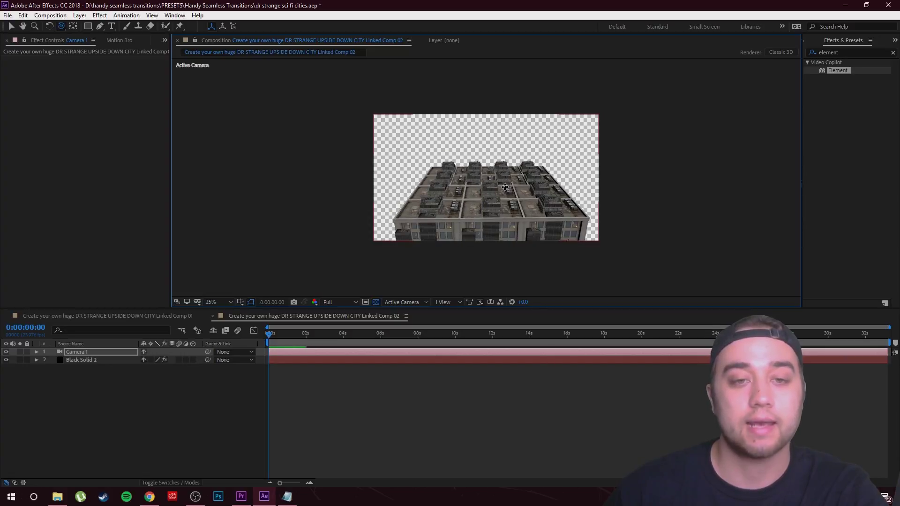
pyautogui.moveTo(501, 186); pyautogui.dragTo(466, 158)
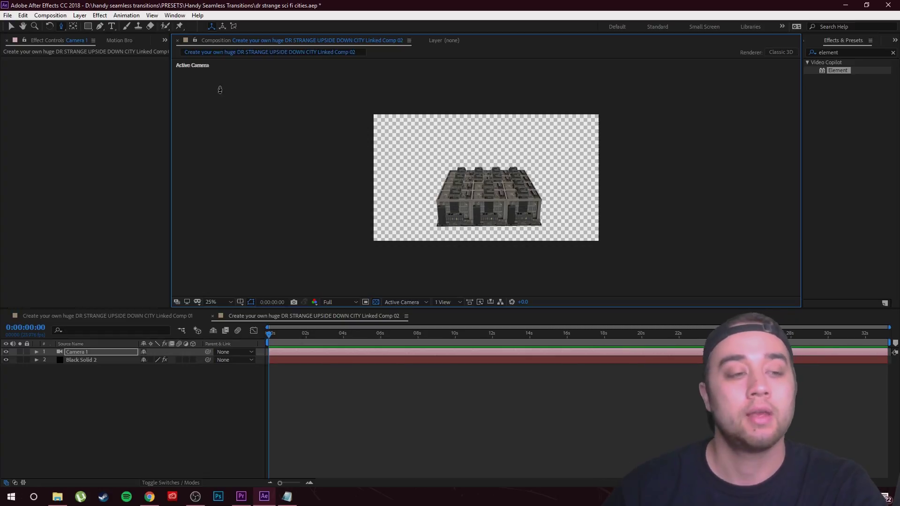
# Increase Group 1's shape scale to 58.50 on Black Solid 2 and inspect the gaps between the buildings up close
pyautogui.click(81, 360)
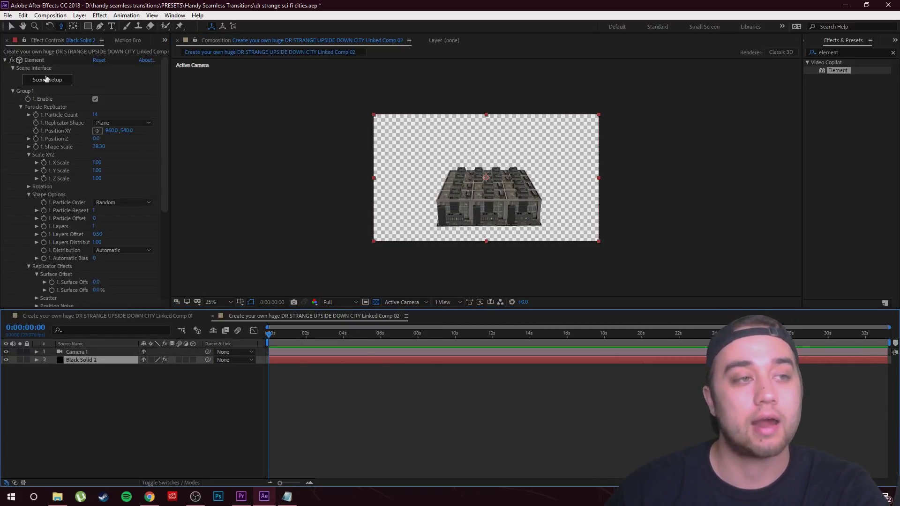
pyautogui.moveTo(100, 149); pyautogui.dragTo(195, 186)
pyautogui.scroll(4, 328, 183)
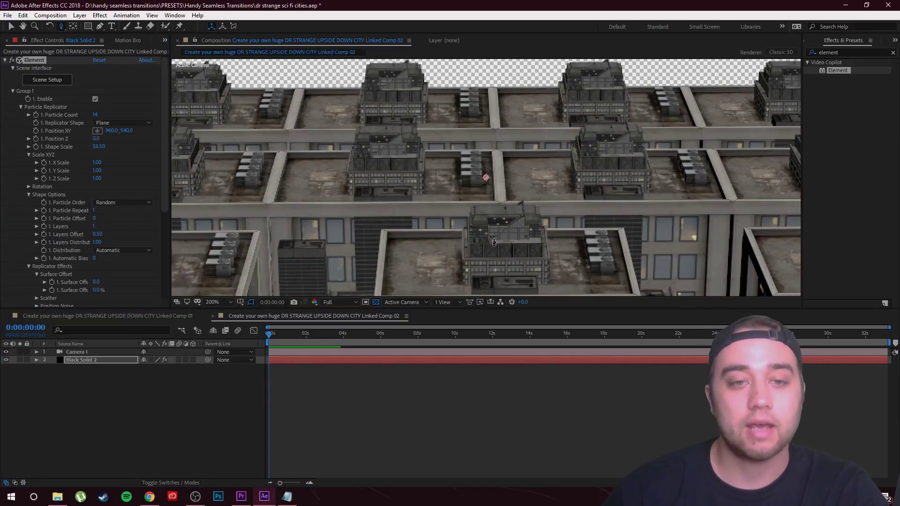
pyautogui.scroll(-2, 370, 182)
# Spread the overlapping models apart in the Element scene, with skyscraper_10_night at X 1.50 and city_group_night at -2.02, 0.00, 1.46, and accept it
pyautogui.click(50, 80)
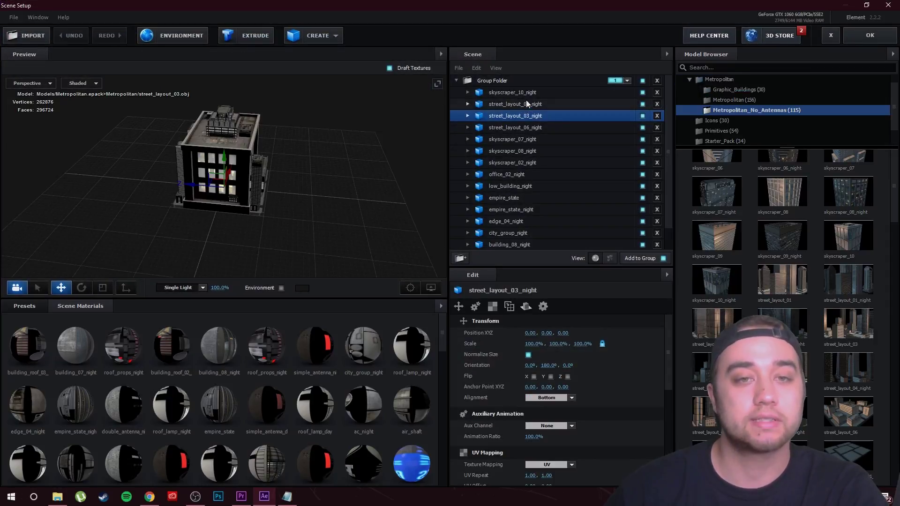
pyautogui.moveTo(531, 333); pyautogui.dragTo(612, 335)
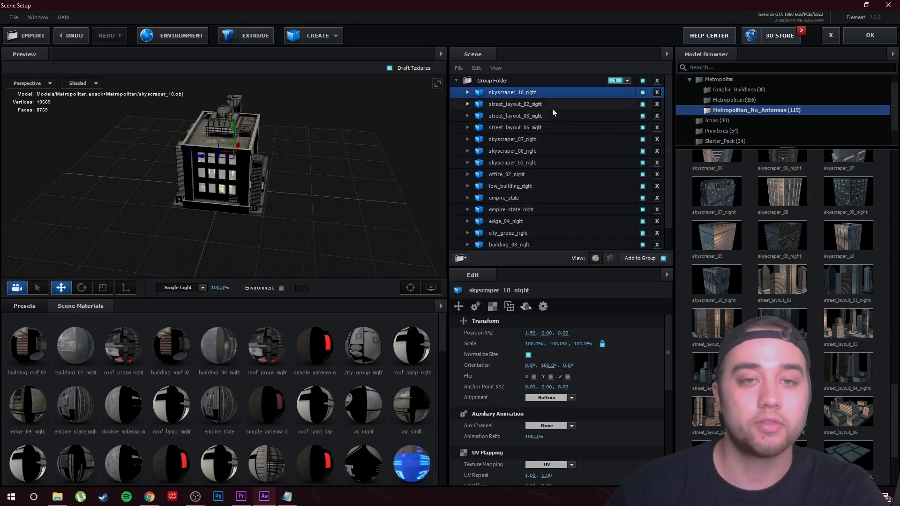
pyautogui.press('Down')
pyautogui.press('Down')
pyautogui.press('Down')
pyautogui.press('Down')
pyautogui.press('Down')
pyautogui.press('Down')
pyautogui.press('Down')
pyautogui.press('Down')
pyautogui.press('Down')
pyautogui.press('Down')
pyautogui.press('Down')
pyautogui.press('Down')
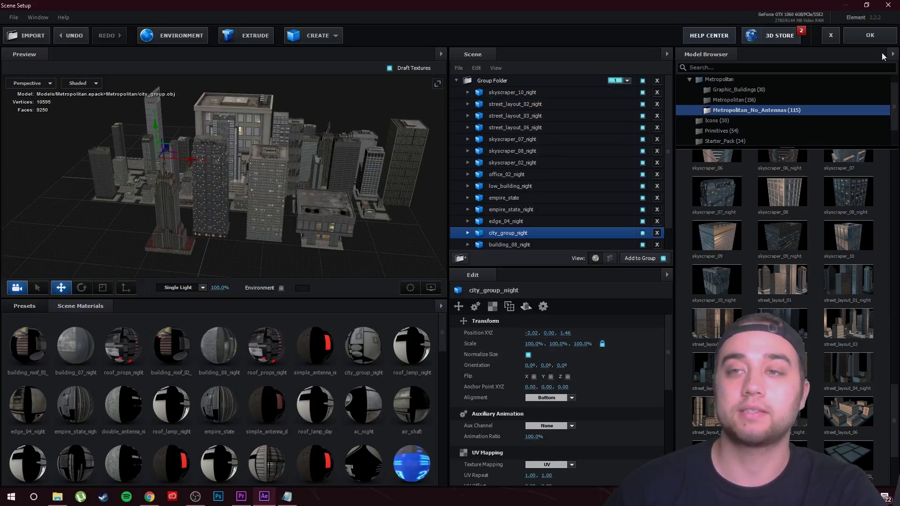
pyautogui.click(870, 36)
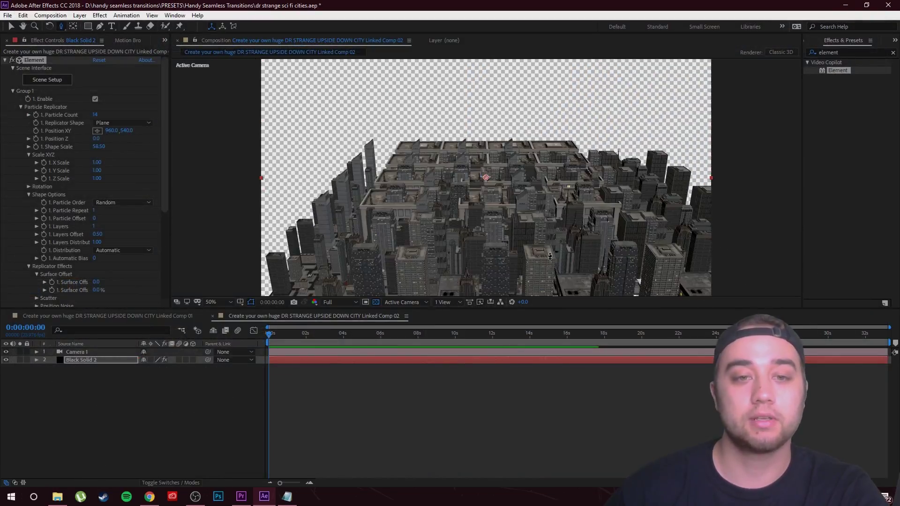
# Move Camera 1 through the spread-out city and frame it from a raised front view
pyautogui.moveTo(516, 211); pyautogui.dragTo(504, 184)
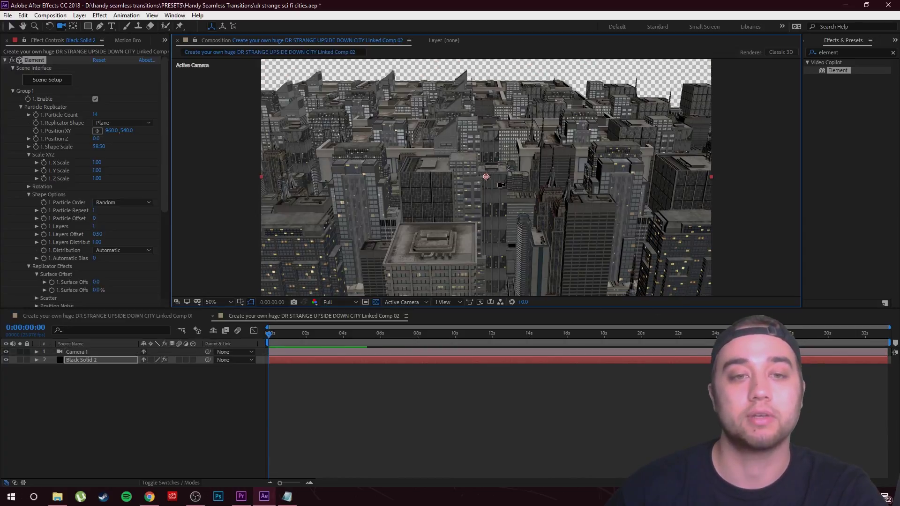
pyautogui.press(',')
pyautogui.press('c')
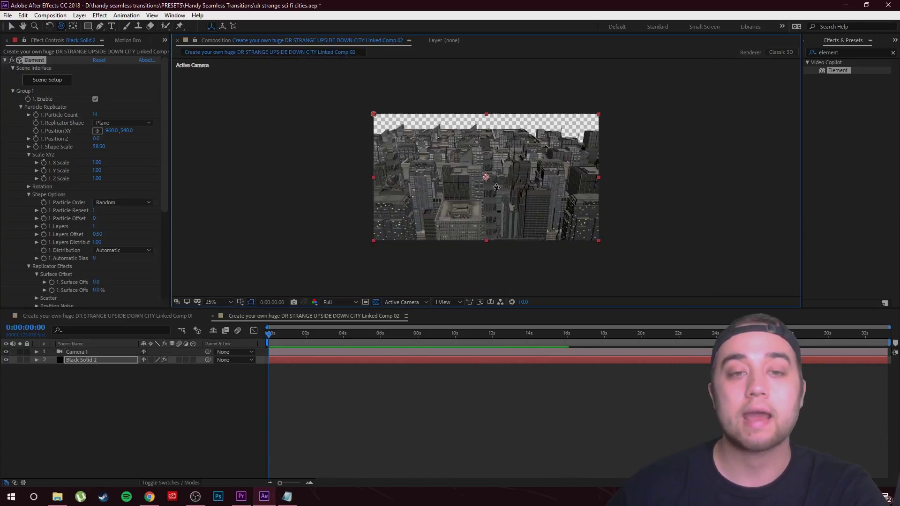
pyautogui.moveTo(500, 170); pyautogui.dragTo(493, 118)
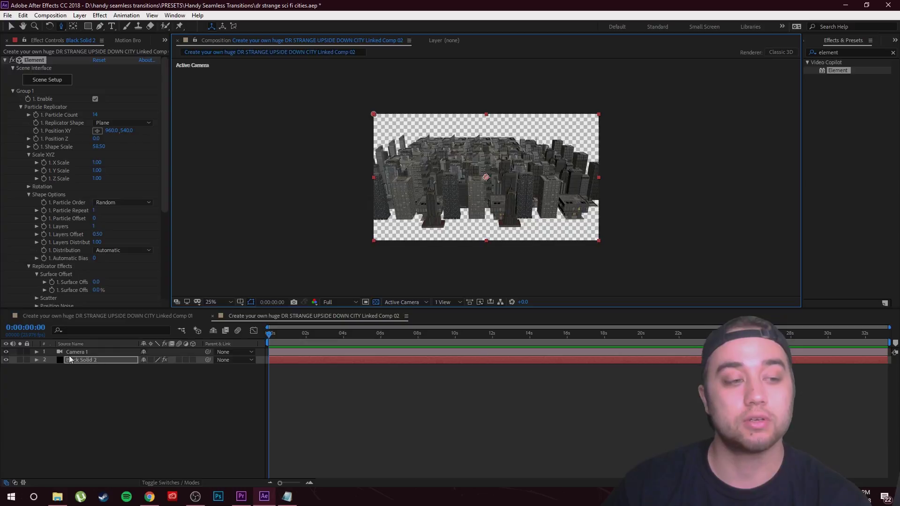
# Keyframe Camera 1's point of interest, position, orientation and X, Y and Z rotation at 0:00:00:00
pyautogui.click(36, 352)
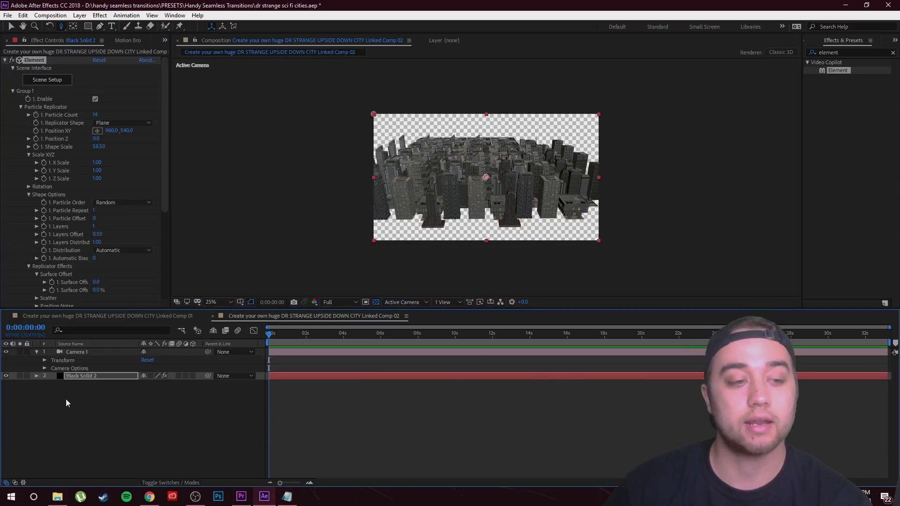
pyautogui.click(44, 360)
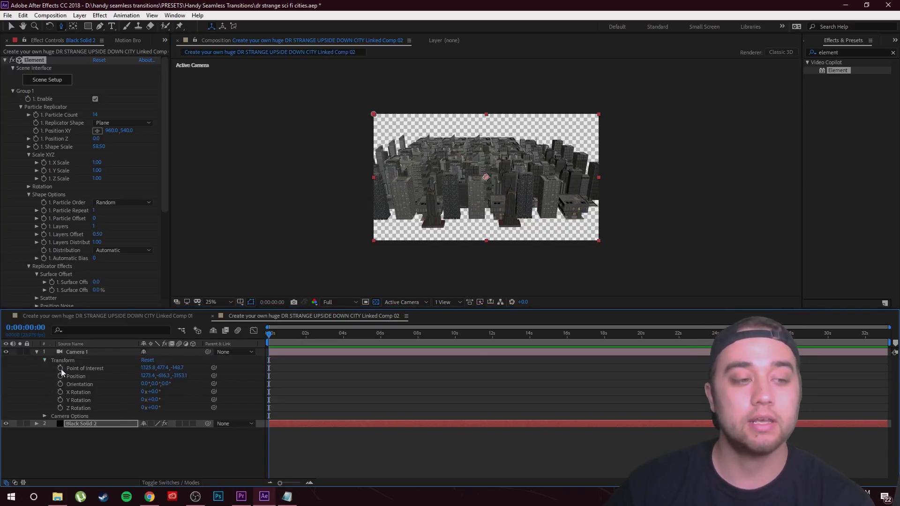
pyautogui.moveTo(61, 370); pyautogui.dragTo(59, 412)
pyautogui.click(60, 408)
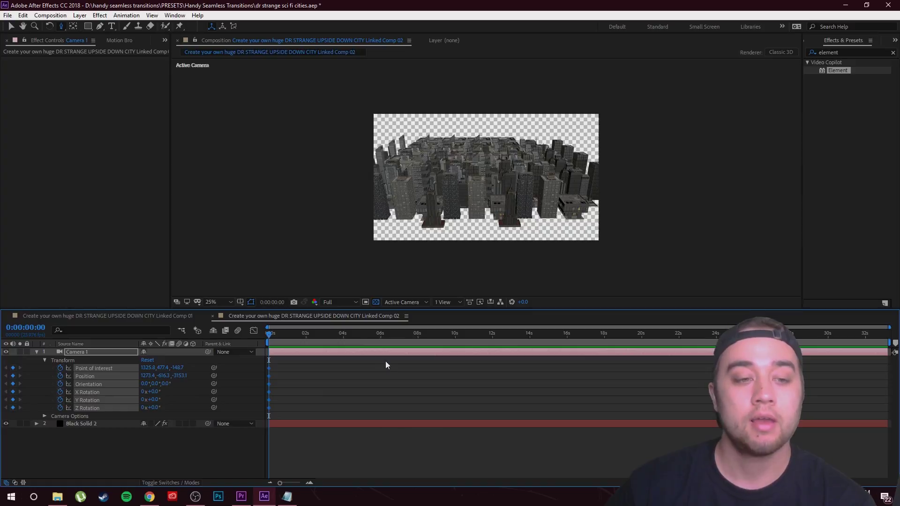
# Reposition the camera at 0:00:08:00 to animate a move over the city, and preview it from the start
pyautogui.moveTo(269, 333); pyautogui.dragTo(418, 357)
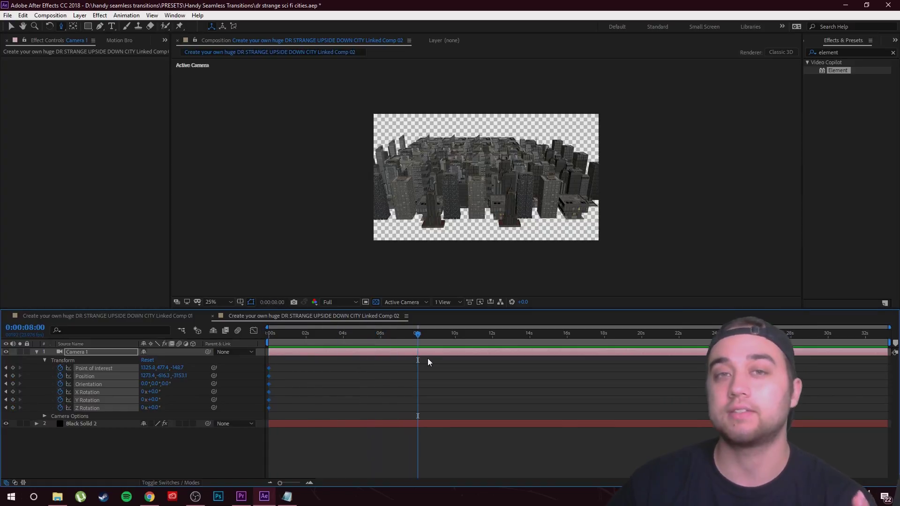
pyautogui.moveTo(477, 186); pyautogui.dragTo(268, 335)
pyautogui.press('space')
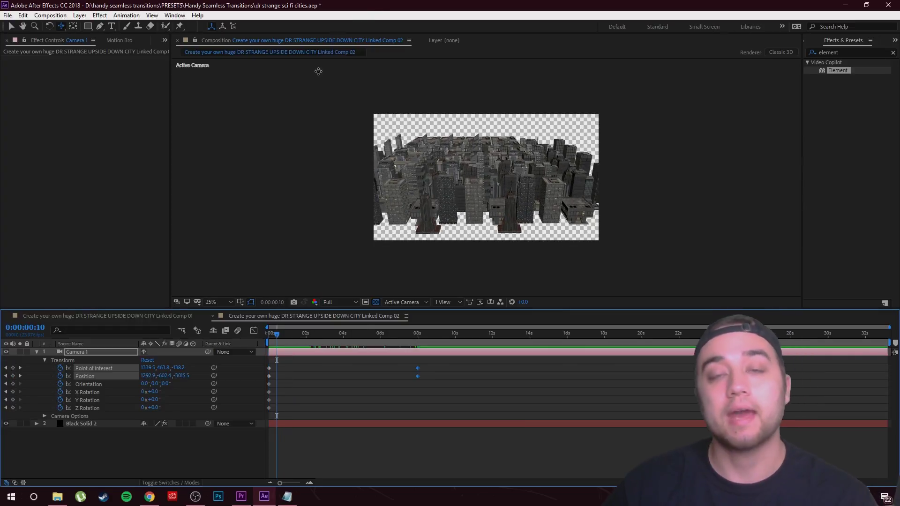
pyautogui.click(8, 16)
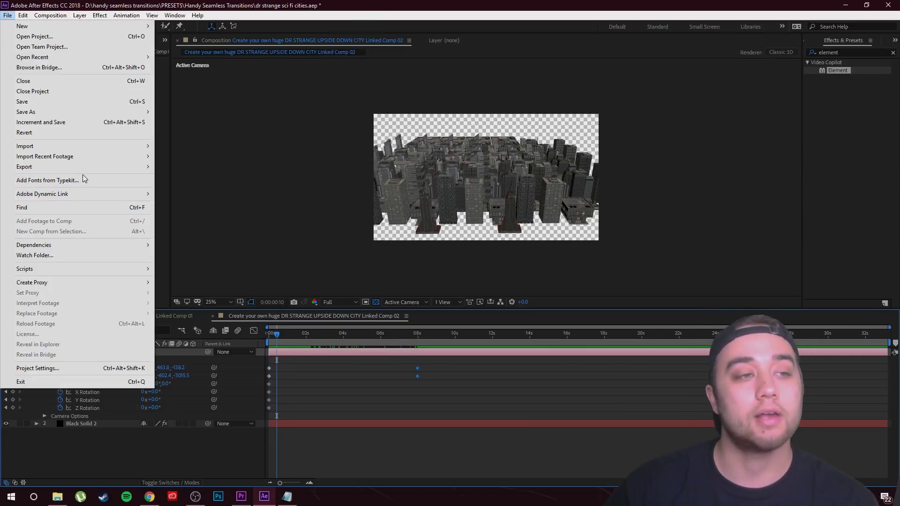
pyautogui.moveTo(83, 171)
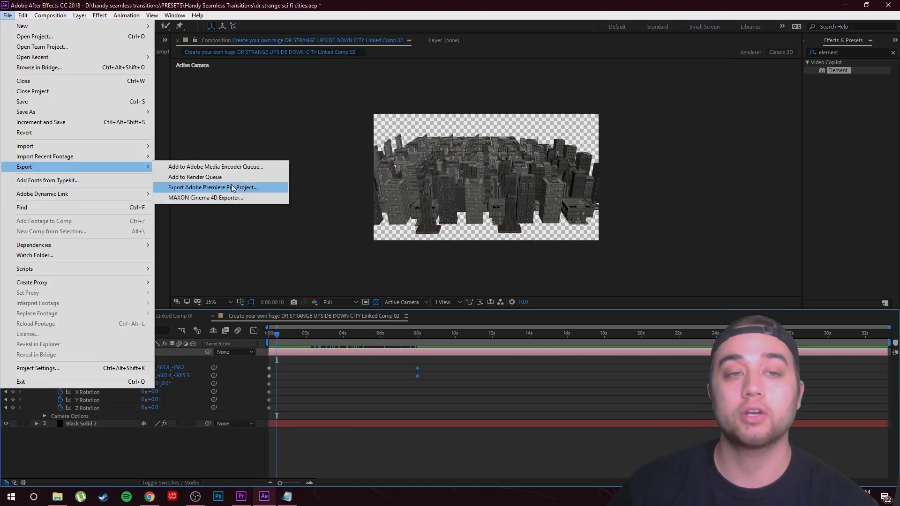
pyautogui.click(373, 4)
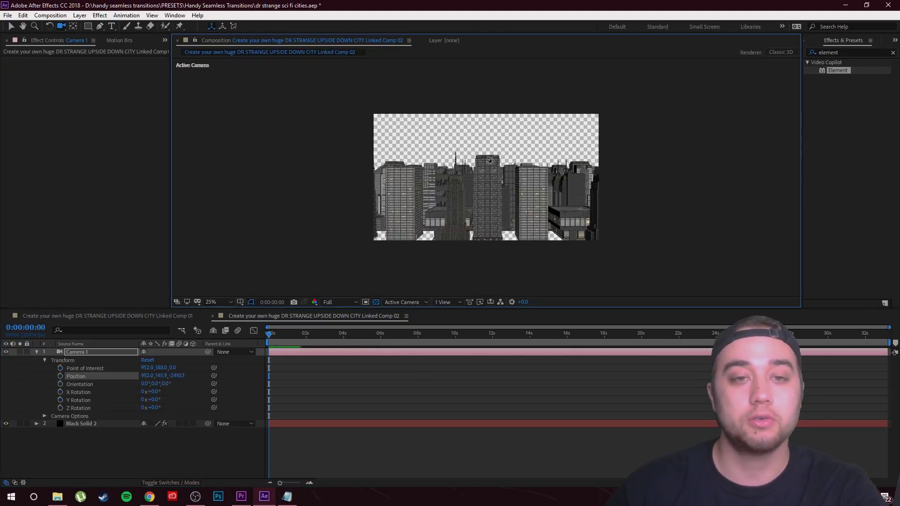
# Raise Camera 1 and pull it back to a position of about 941.7, -307.4, -3225.3 overlooking the city
pyautogui.moveTo(491, 159); pyautogui.dragTo(491, 191)
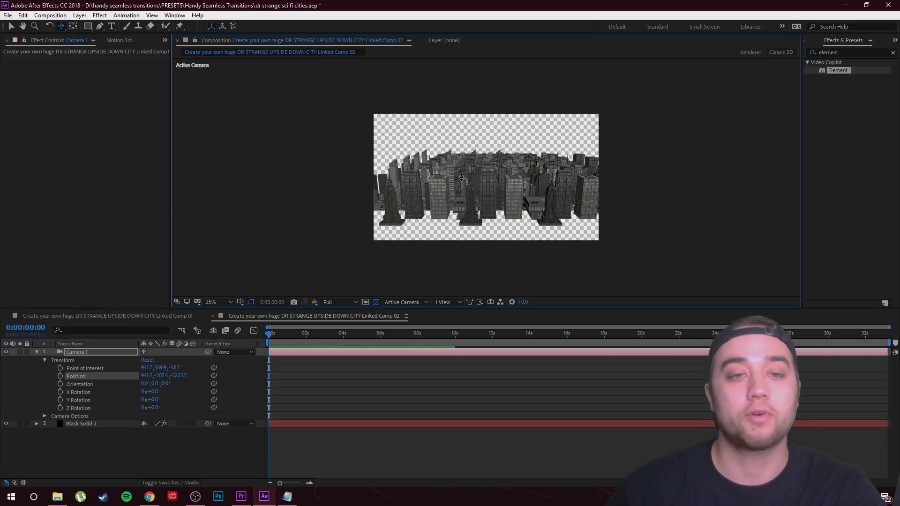
# Rename the Black Solid 2 layer as city and duplicate it
pyautogui.click(95, 424)
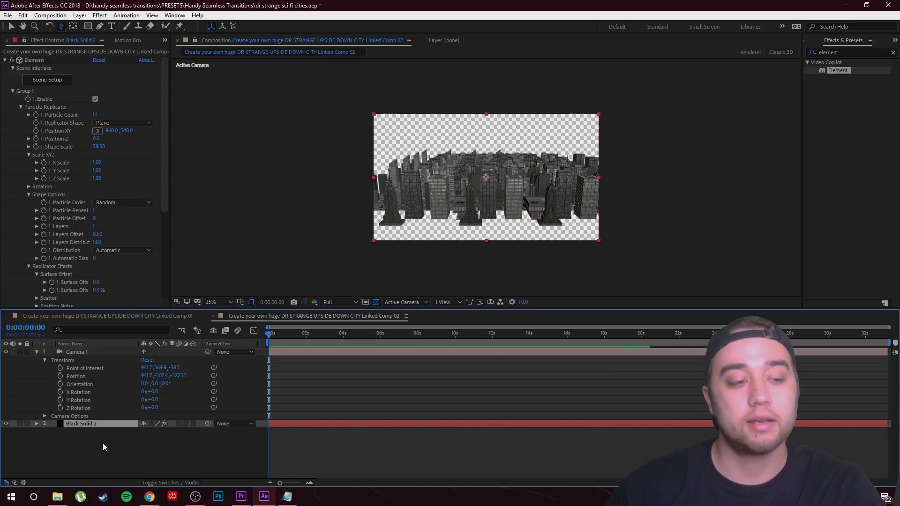
pyautogui.press('Return')
pyautogui.write('city')
pyautogui.press('Return')
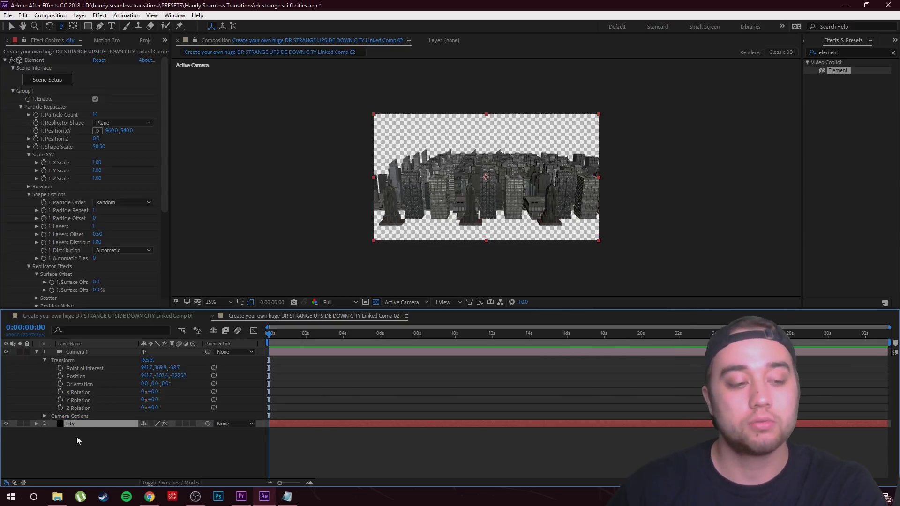
pyautogui.hotkey('ctrl', 'd')
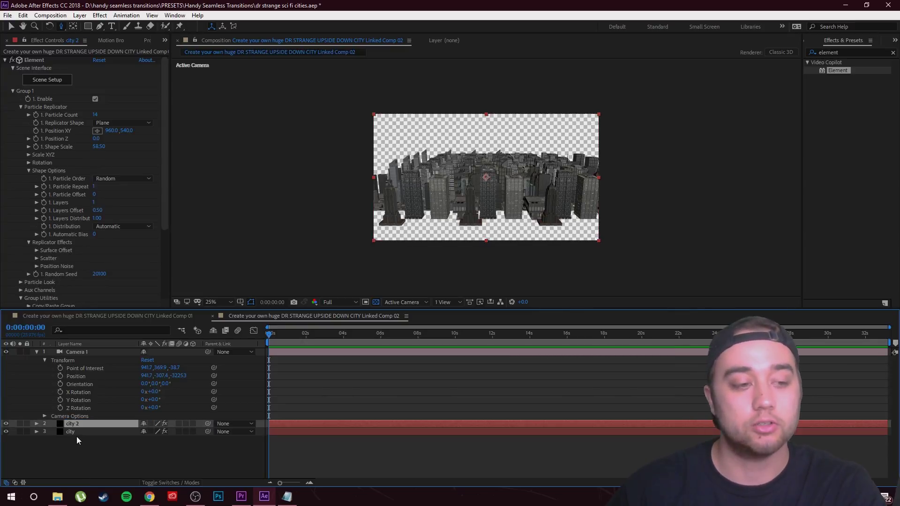
# Pull Camera 1 farther back and set the Z Rotation World of city 2's Element effect to 90°
pyautogui.click(37, 423)
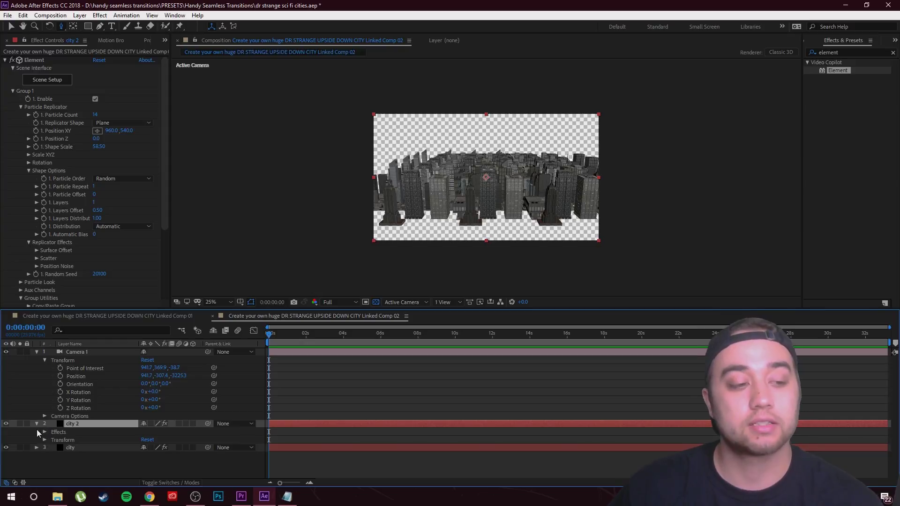
pyautogui.click(37, 425)
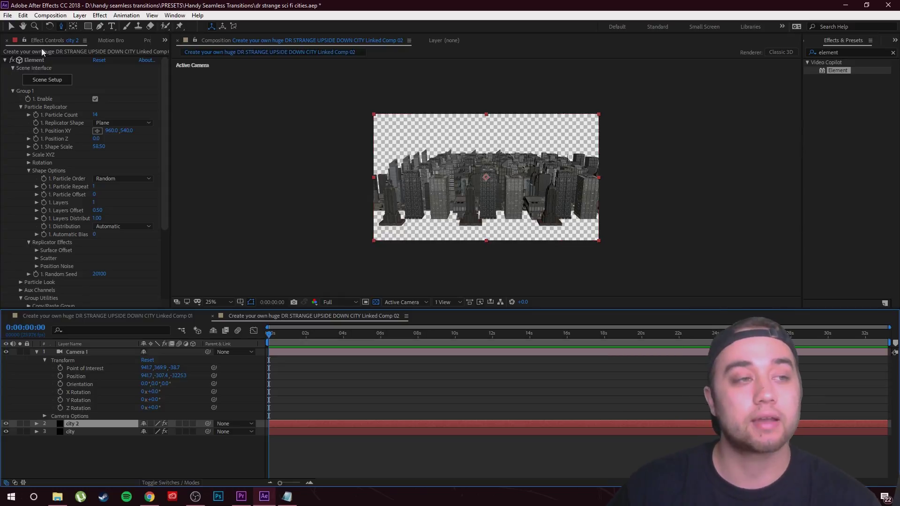
pyautogui.scroll(-5, 168, 123)
pyautogui.click(13, 262)
pyautogui.scroll(-3, 14, 282)
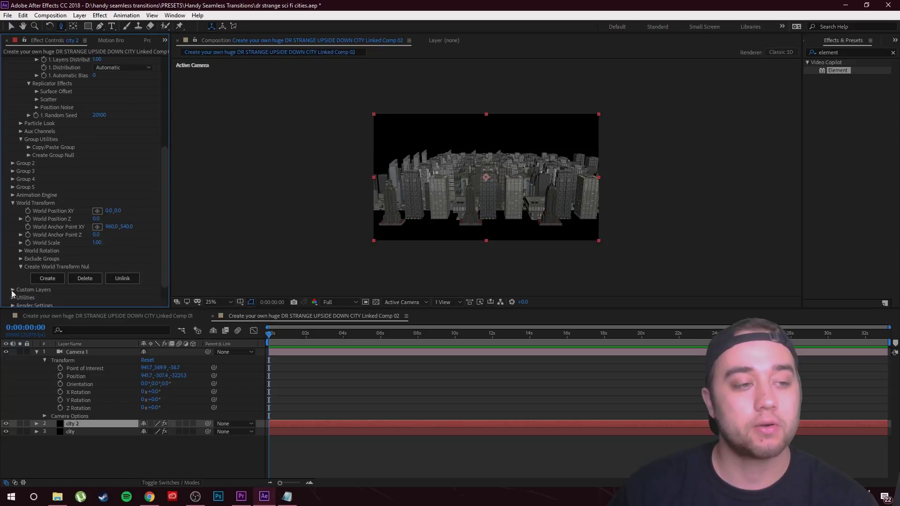
pyautogui.click(21, 252)
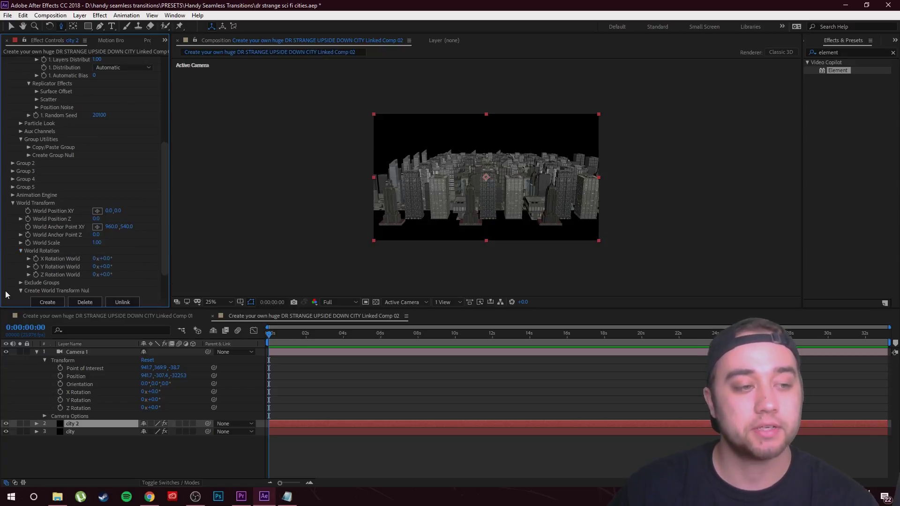
pyautogui.scroll(2, 492, 163)
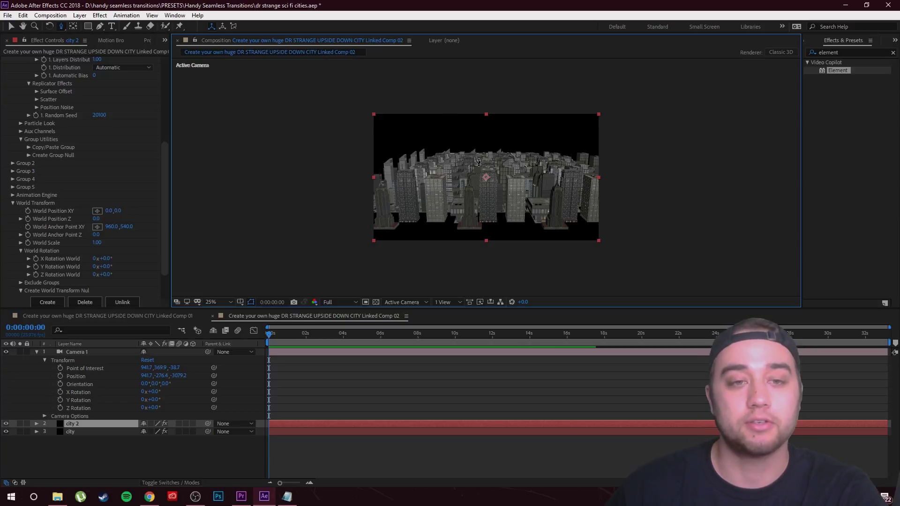
pyautogui.moveTo(509, 156); pyautogui.dragTo(496, 210)
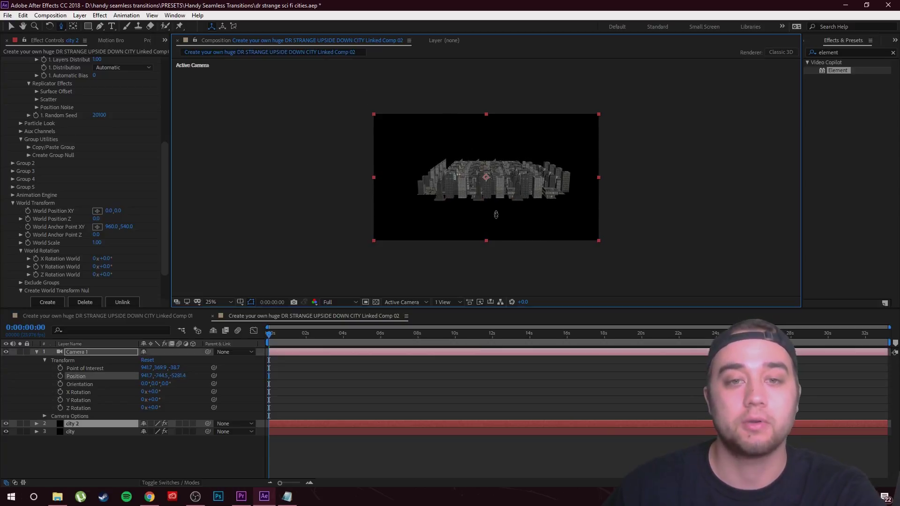
pyautogui.press('F2')
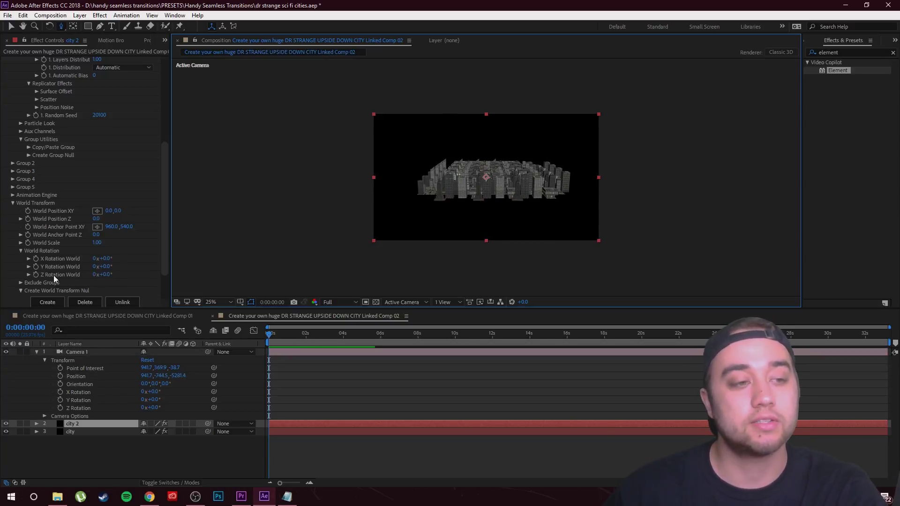
pyautogui.click(103, 275)
pyautogui.write('90')
pyautogui.press('Return')
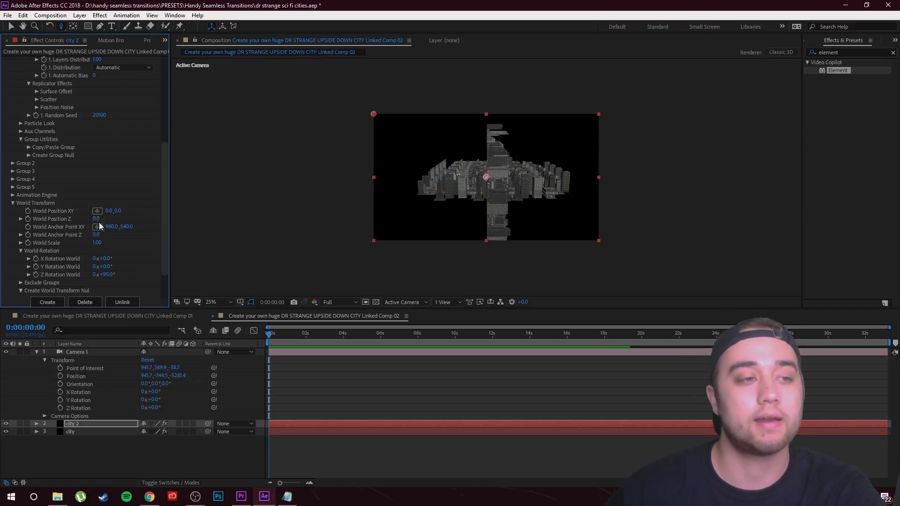
# Shift city 2's World Position XY sideways so the rotated city stands as a wall beside the flat city
pyautogui.moveTo(109, 211); pyautogui.dragTo(12, 228)
pyautogui.moveTo(121, 213); pyautogui.dragTo(344, 222)
pyautogui.hotkey('ctrl', 'z')
pyautogui.hotkey('ctrl', 'z')
pyautogui.hotkey('ctrl', 'z')
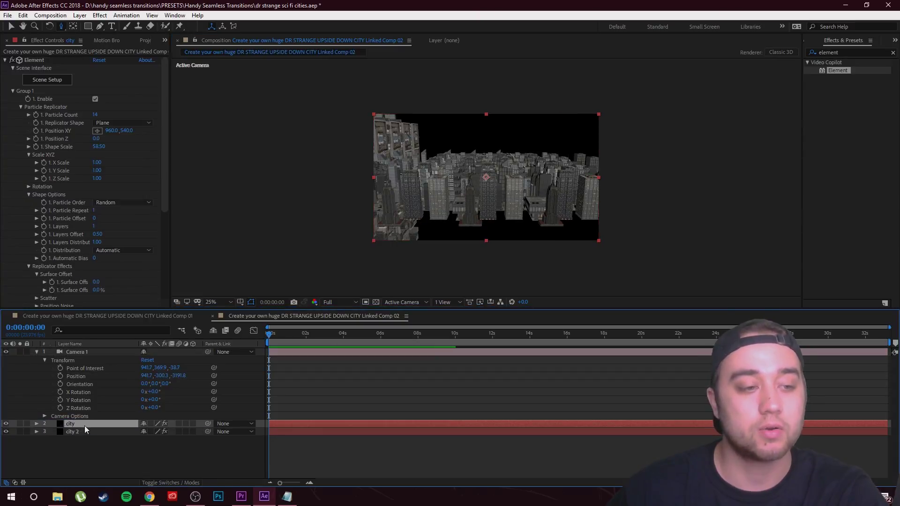
# Try stacking the city layer below city 2, and undo the reordering
pyautogui.hotkey('ctrl', '[')
pyautogui.hotkey('ctrl', ']')
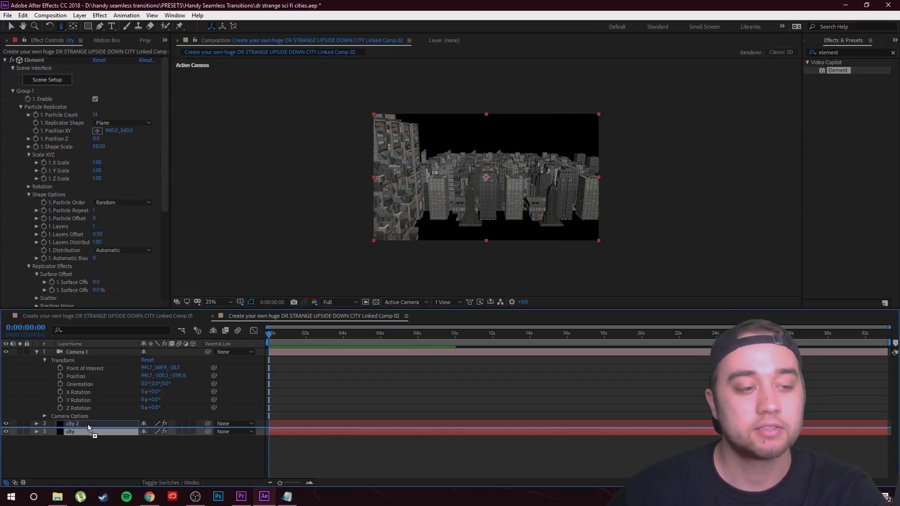
pyautogui.hotkey('ctrl', '[')
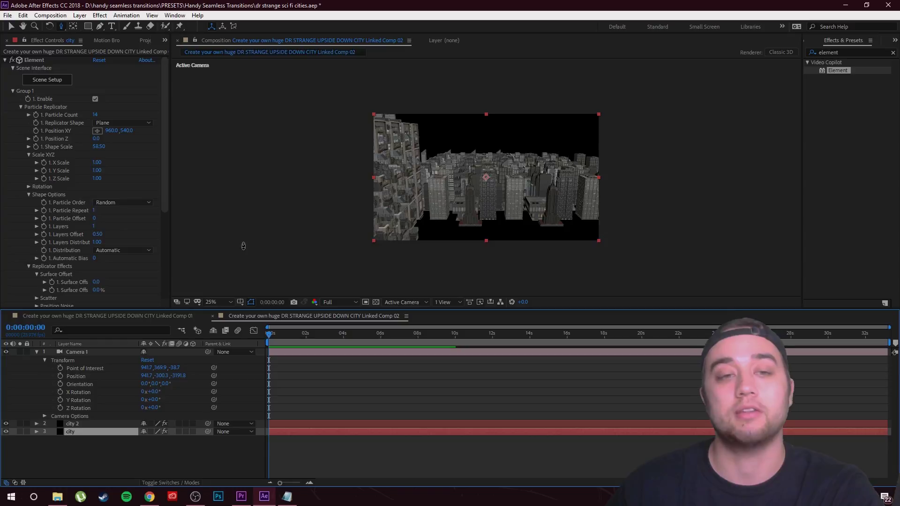
pyautogui.hotkey('ctrl', 'z')
pyautogui.hotkey('ctrl', 'z')
pyautogui.hotkey('ctrl', 'z')
# Raise Camera 1 and move it closer, to a position of about 163.6, -492.8, -2226.6 overlooking both city layers
pyautogui.moveTo(463, 167); pyautogui.dragTo(471, 122)
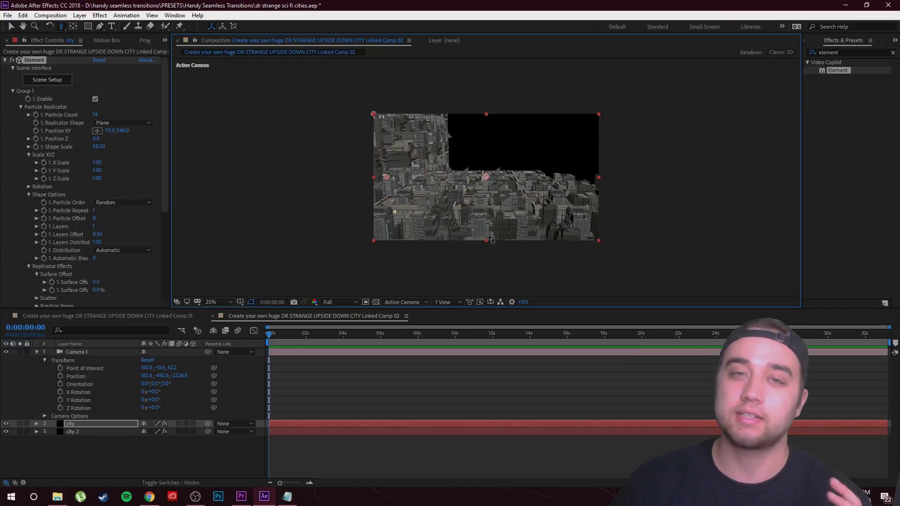
pyautogui.scroll(-1, 154, 225)
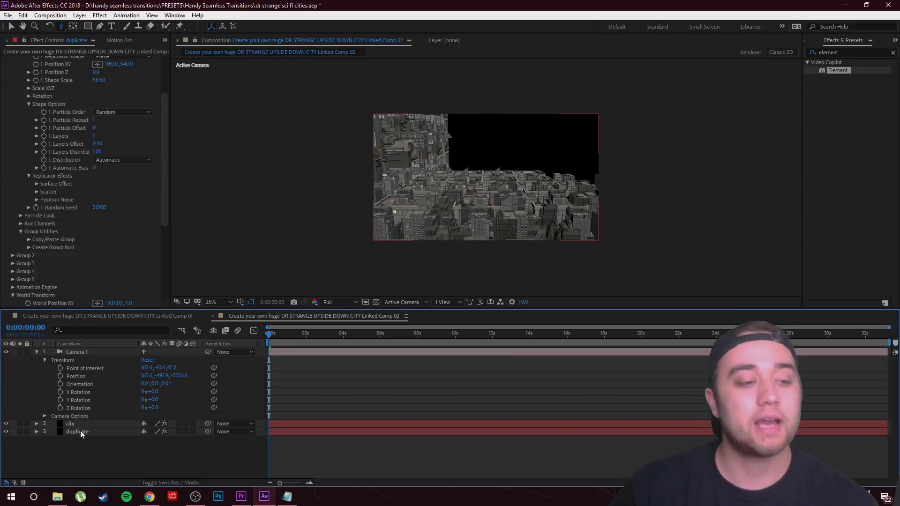
# Keyframe the duplicate layer's Z Rotation World at 0:00:00:00, increase the angle slightly at 0:00:10:01, and preview the rotation from the start
pyautogui.click(80, 430)
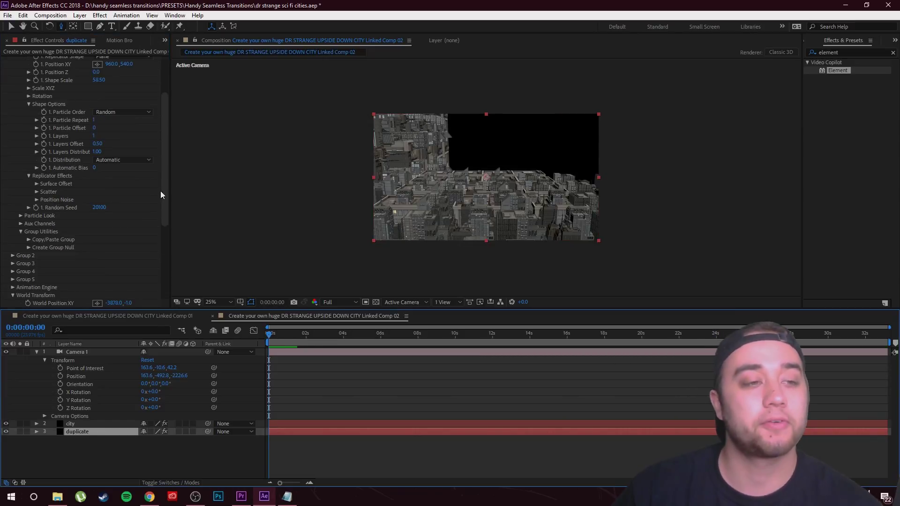
pyautogui.moveTo(167, 174); pyautogui.dragTo(166, 241)
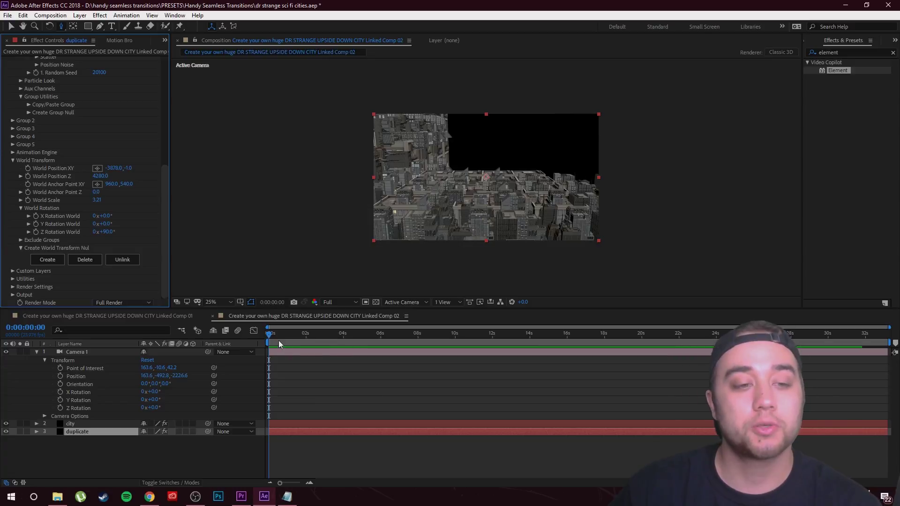
pyautogui.click(36, 230)
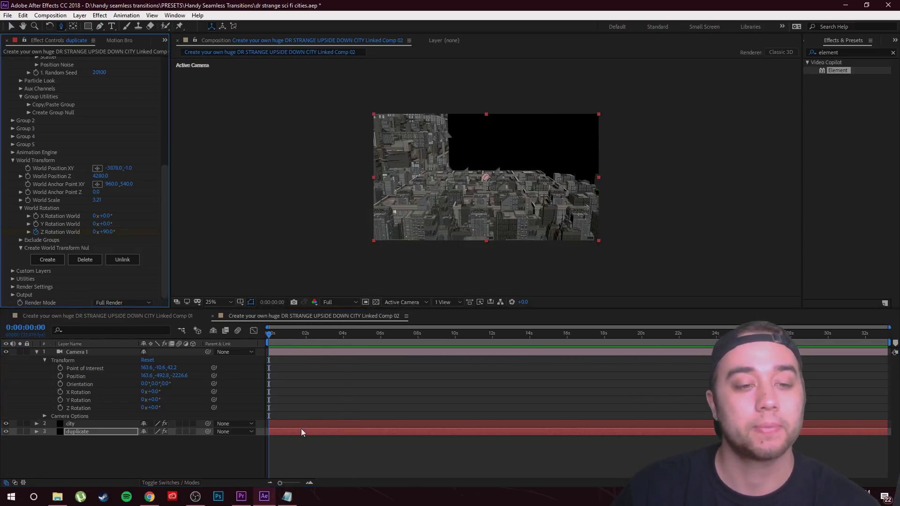
pyautogui.moveTo(267, 335); pyautogui.dragTo(457, 341)
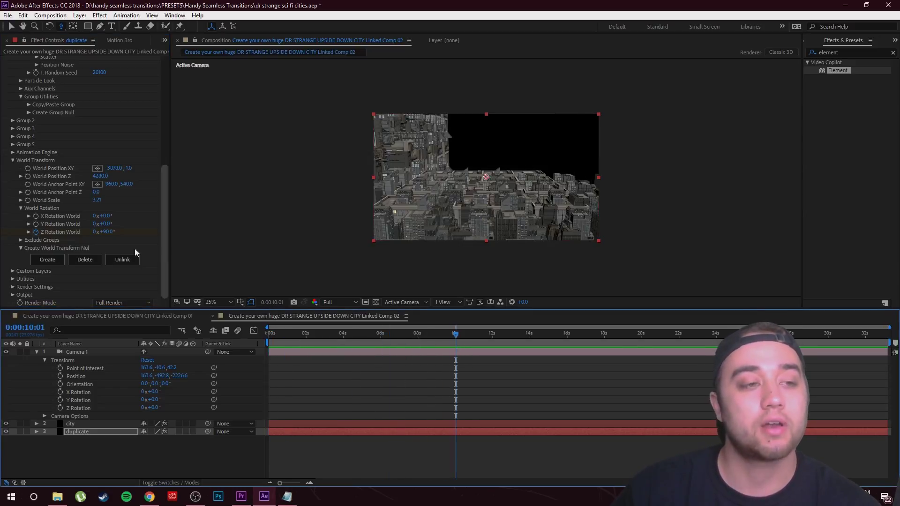
pyautogui.moveTo(109, 231); pyautogui.dragTo(117, 234)
pyautogui.moveTo(454, 337); pyautogui.dragTo(269, 335)
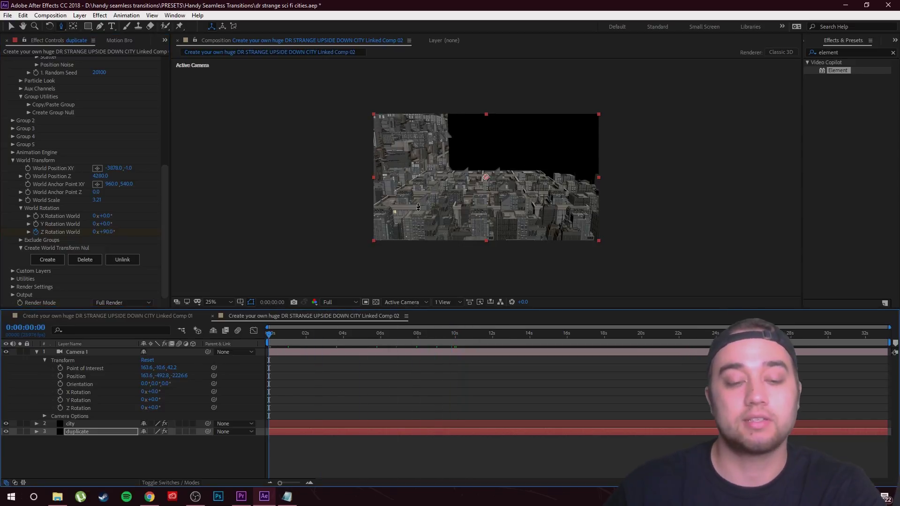
pyautogui.press('space')
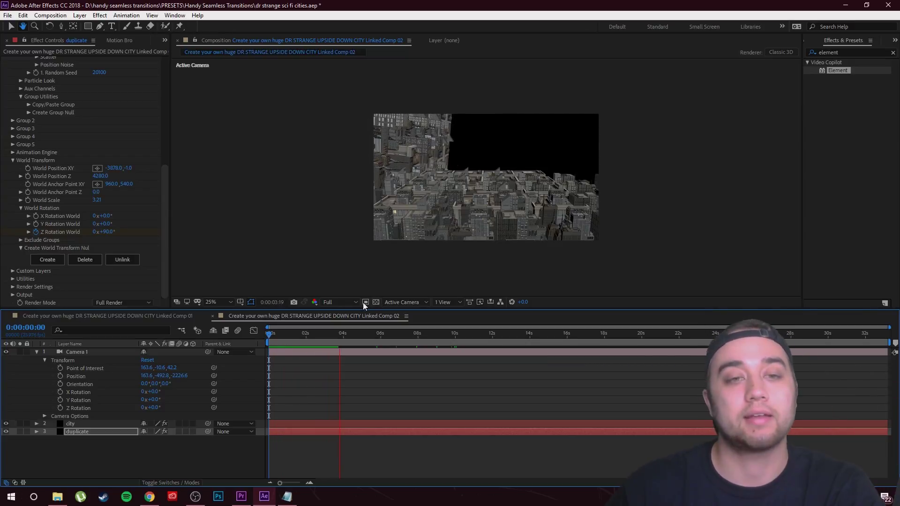
pyautogui.click(269, 334)
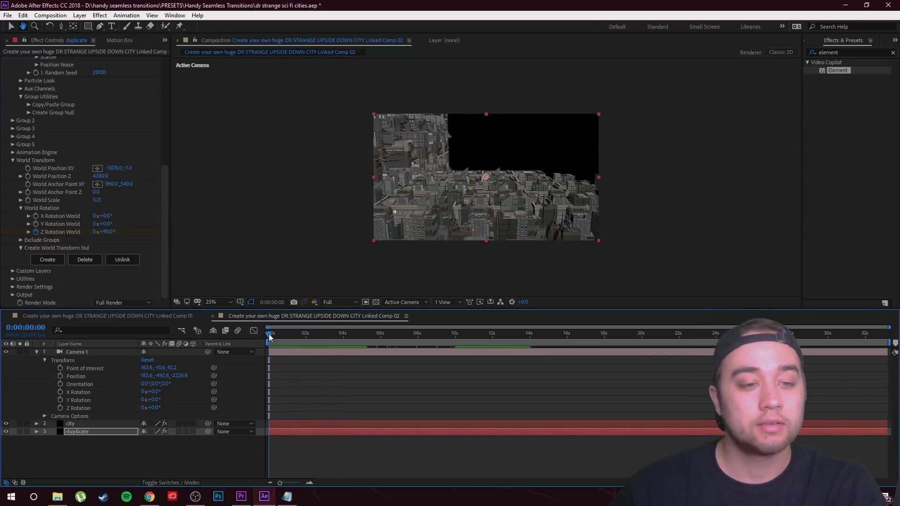
# Keyframe all of Camera 1's transform properties at 0:00:00:00 and move it to about -67.0, -32.0, -171.0 at 0:00:09:23
pyautogui.click(76, 353)
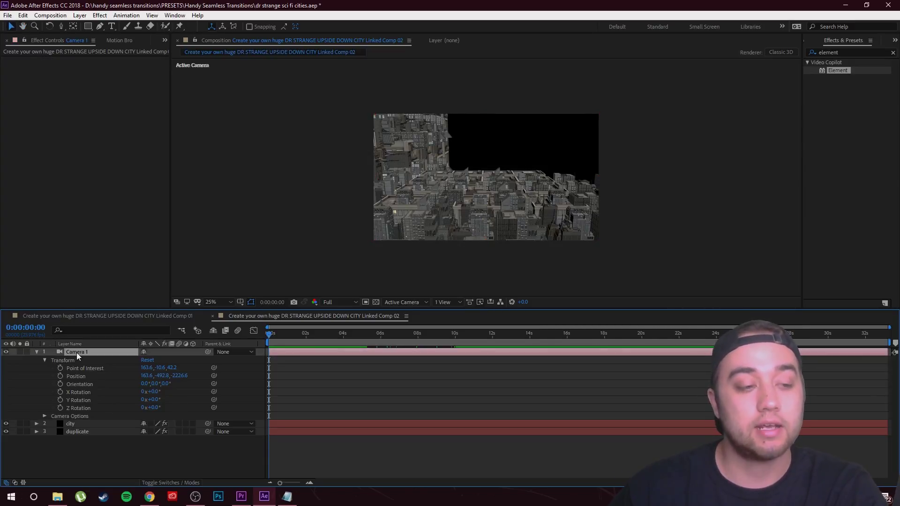
pyautogui.moveTo(60, 368); pyautogui.dragTo(60, 408)
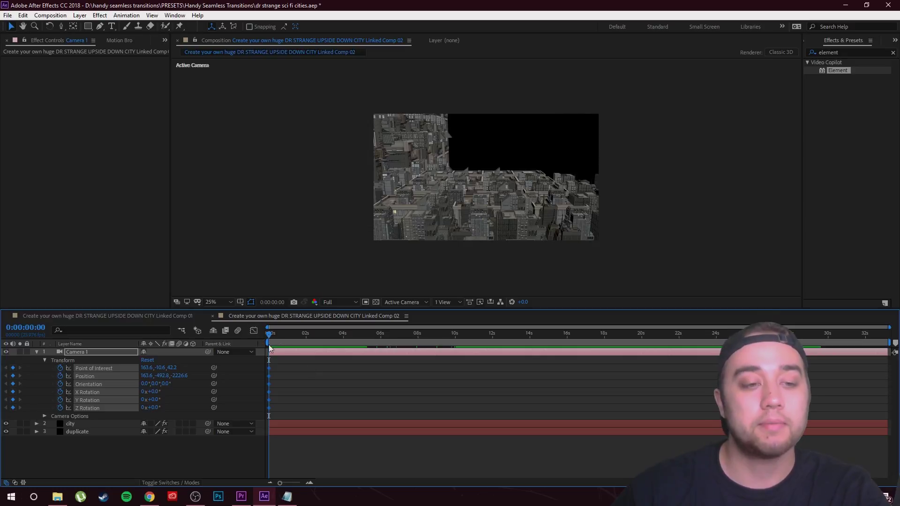
pyautogui.moveTo(270, 338); pyautogui.dragTo(455, 359)
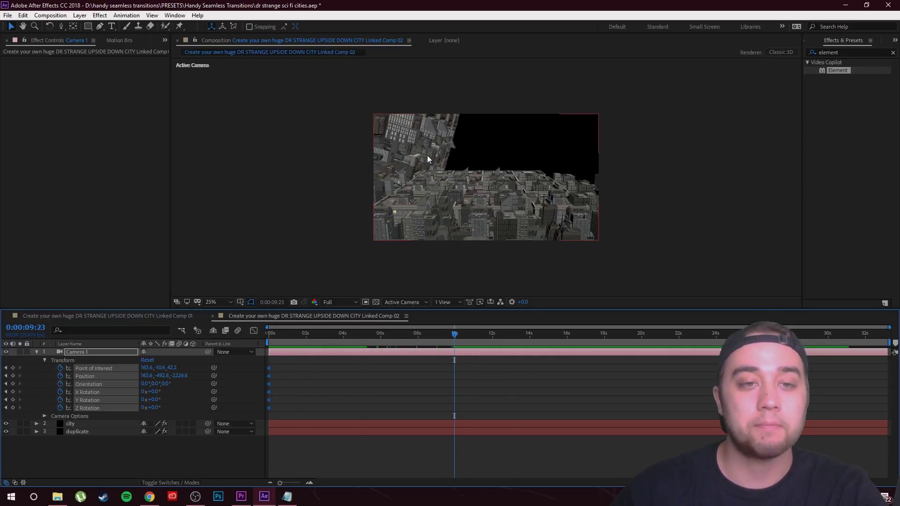
pyautogui.press('c')
pyautogui.moveTo(442, 164); pyautogui.dragTo(477, 116)
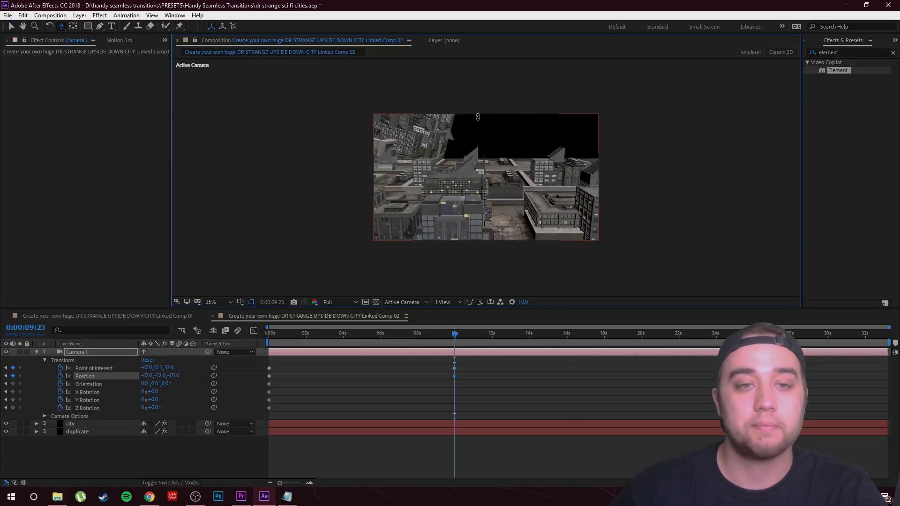
# Preview the camera move from the start and shift its end keyframes earlier to about 7 seconds
pyautogui.moveTo(454, 334); pyautogui.dragTo(269, 349)
pyautogui.press('space')
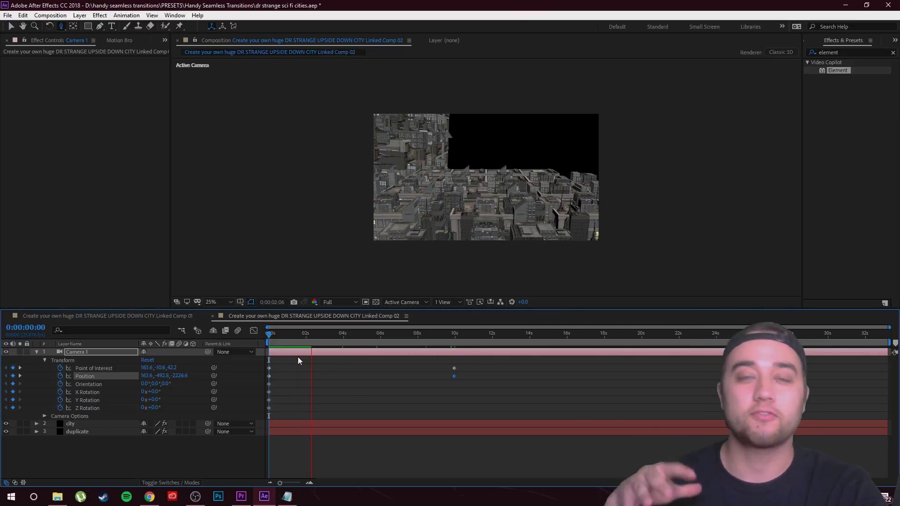
pyautogui.press('space')
pyautogui.moveTo(453, 375); pyautogui.dragTo(405, 375)
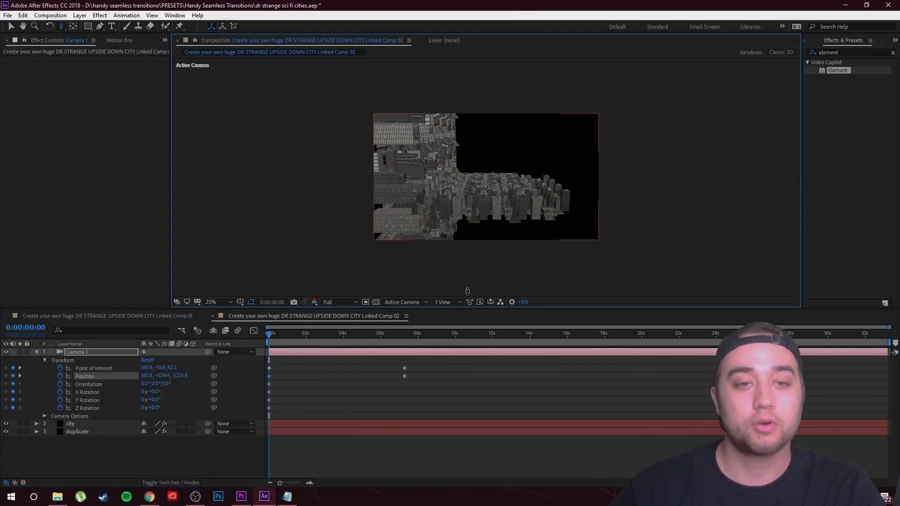
# Reframe Camera 1's view over the city and scrub through the camera move to 0:00:06:10
pyautogui.moveTo(450, 262); pyautogui.dragTo(404, 120)
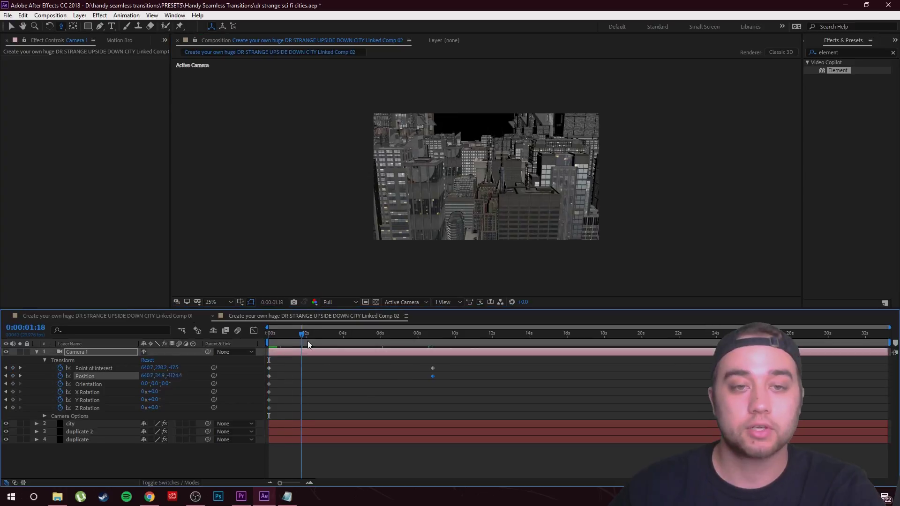
pyautogui.moveTo(307, 341); pyautogui.dragTo(388, 341)
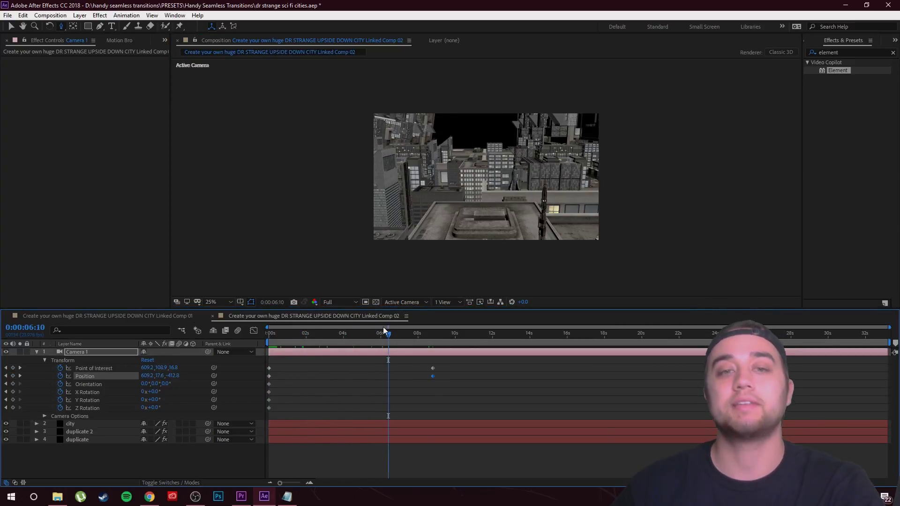